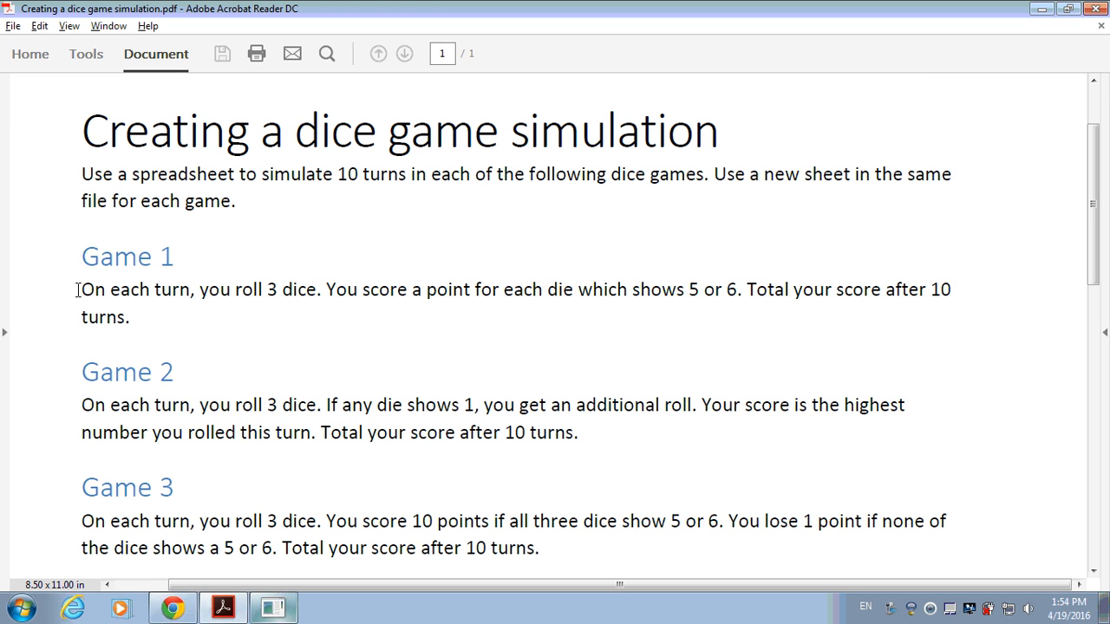
- Switch to the Dice Game Simulations spreadsheet in Chrome and enter the headings Roll 1, Roll 2 and Roll 3 in A1:C1
key(alt+Tab)
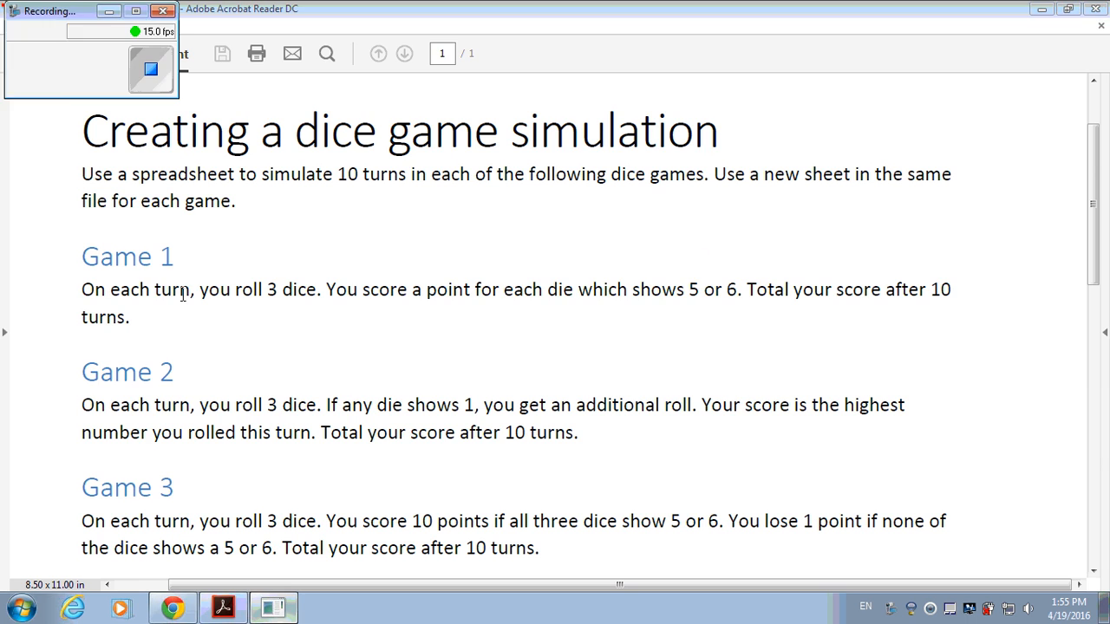
key(alt+Tab)
key(alt+Tab)
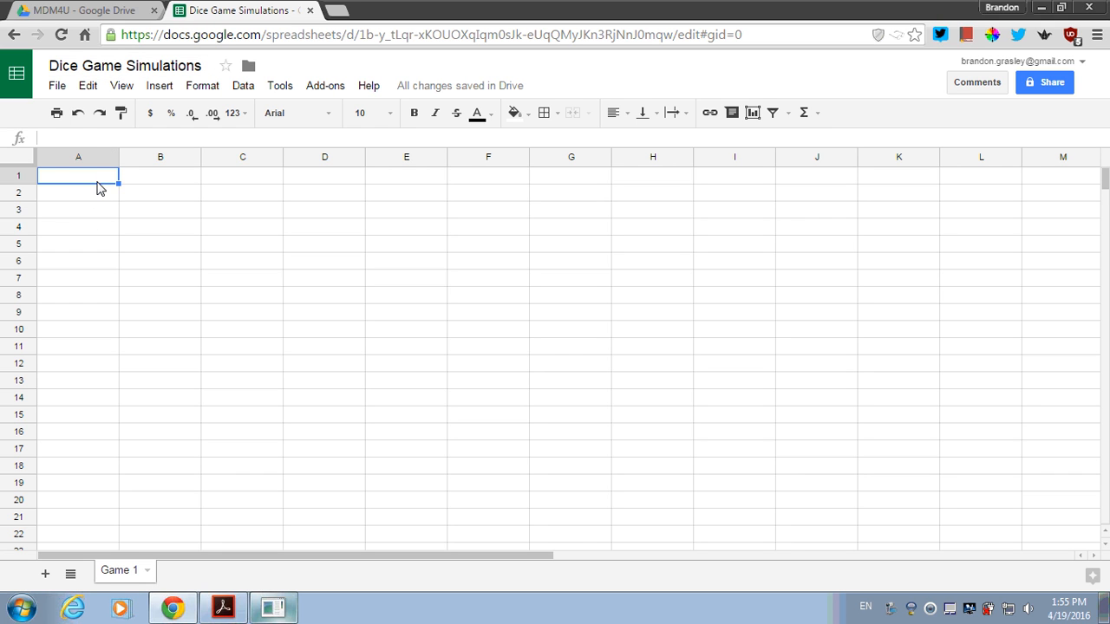
text(Roll 1)
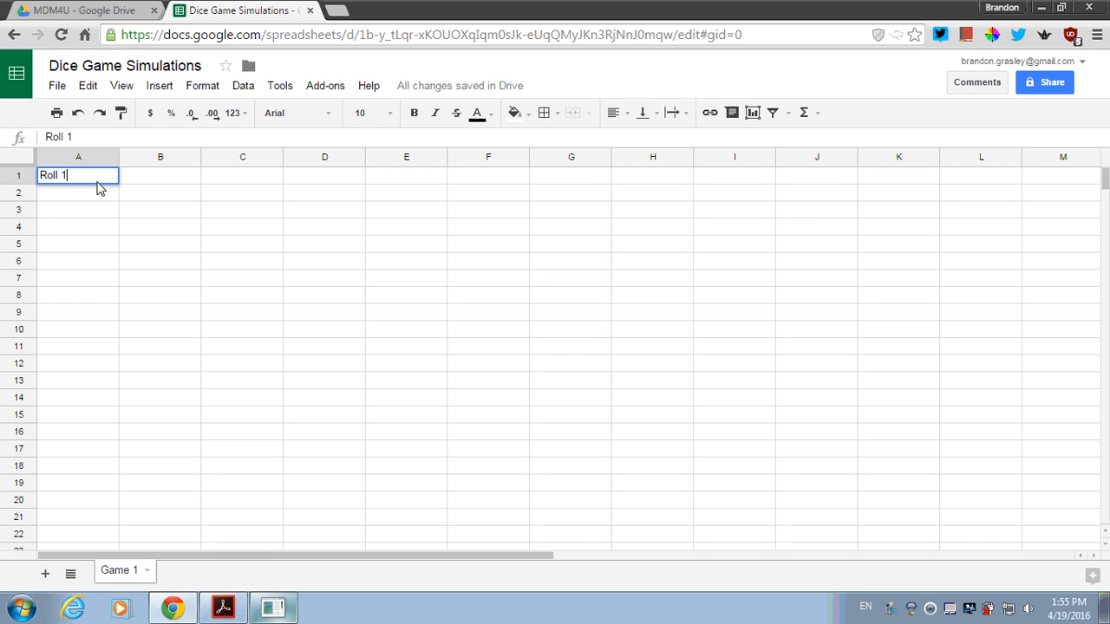
key(Tab)
text(Roll 2)
key(Tab)
text(Roll 3)
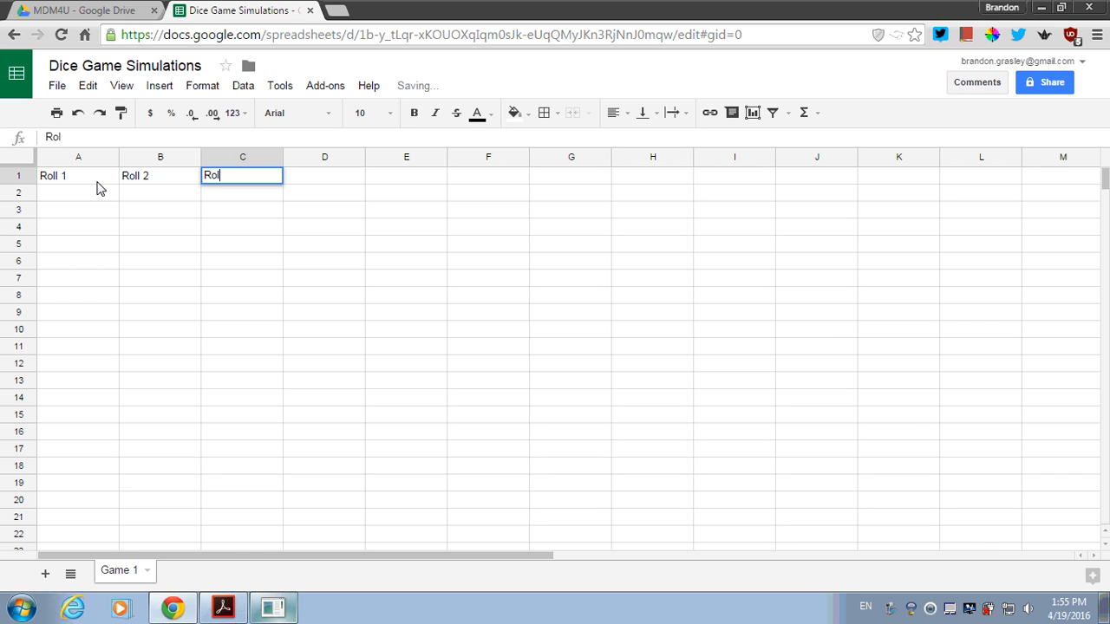
key(Tab)
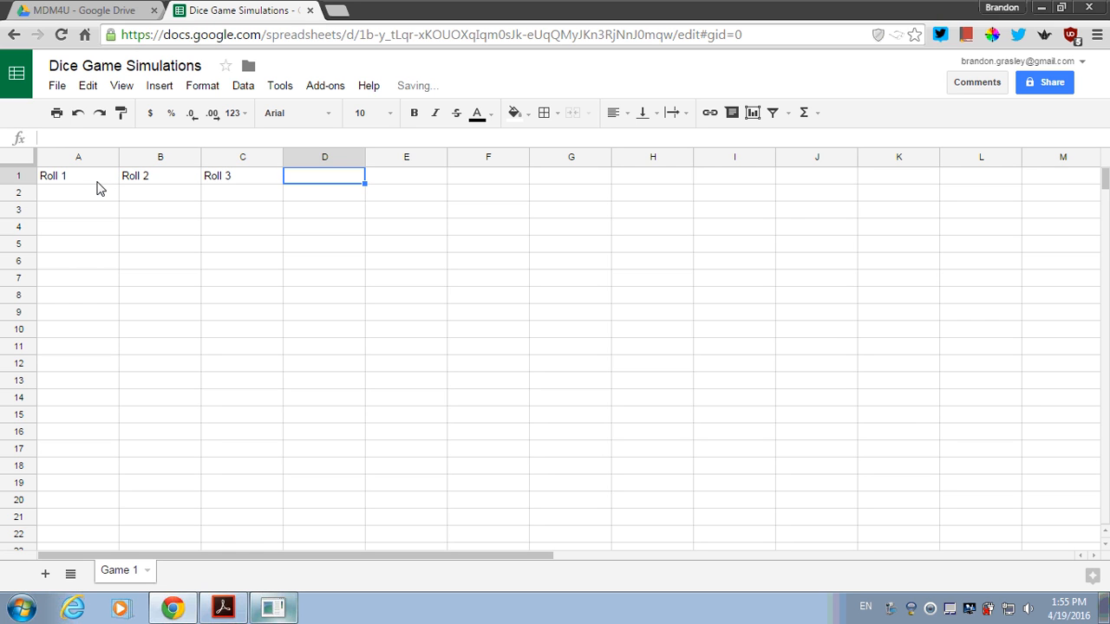
- Enter the formula =randbetween(1,6) in cell A2 to simulate the first die roll
click(98, 189)
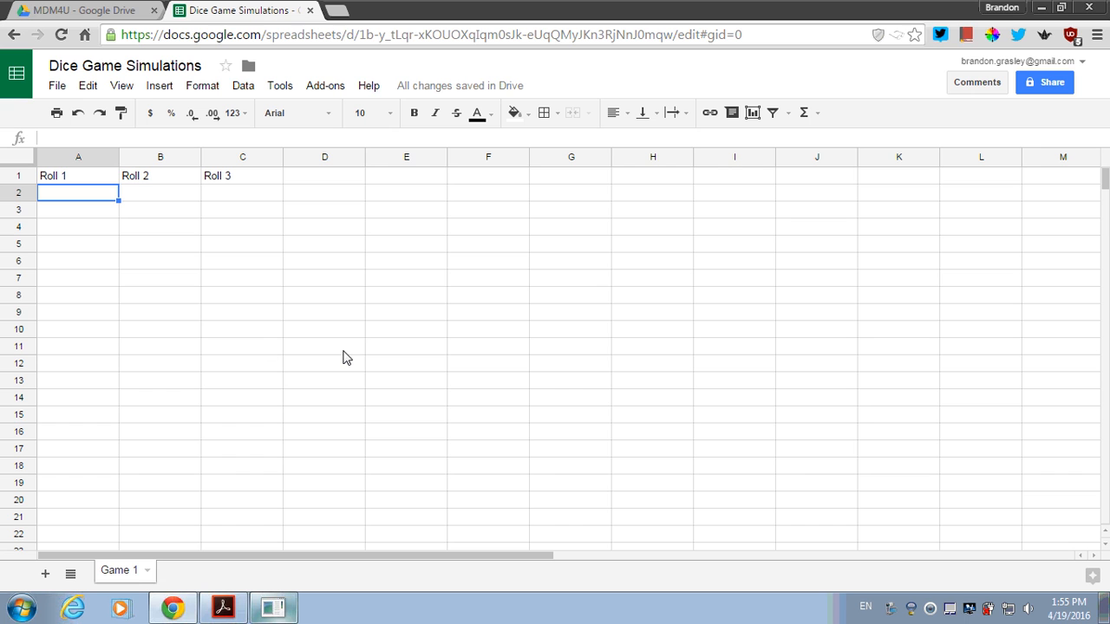
text(=randbetween()
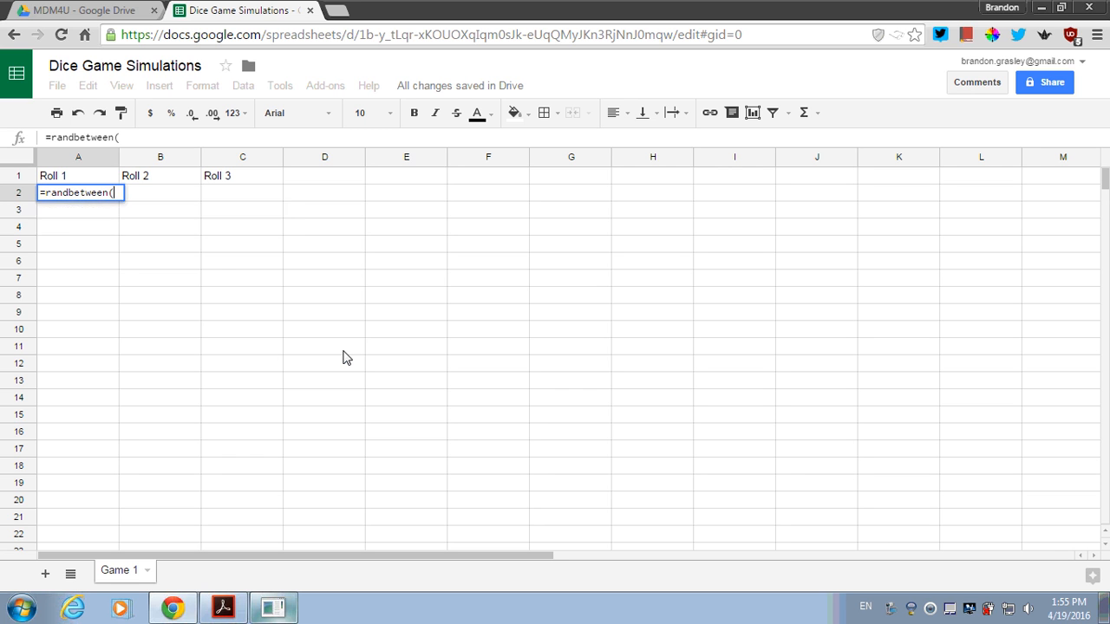
text(1,6))
key(Return)
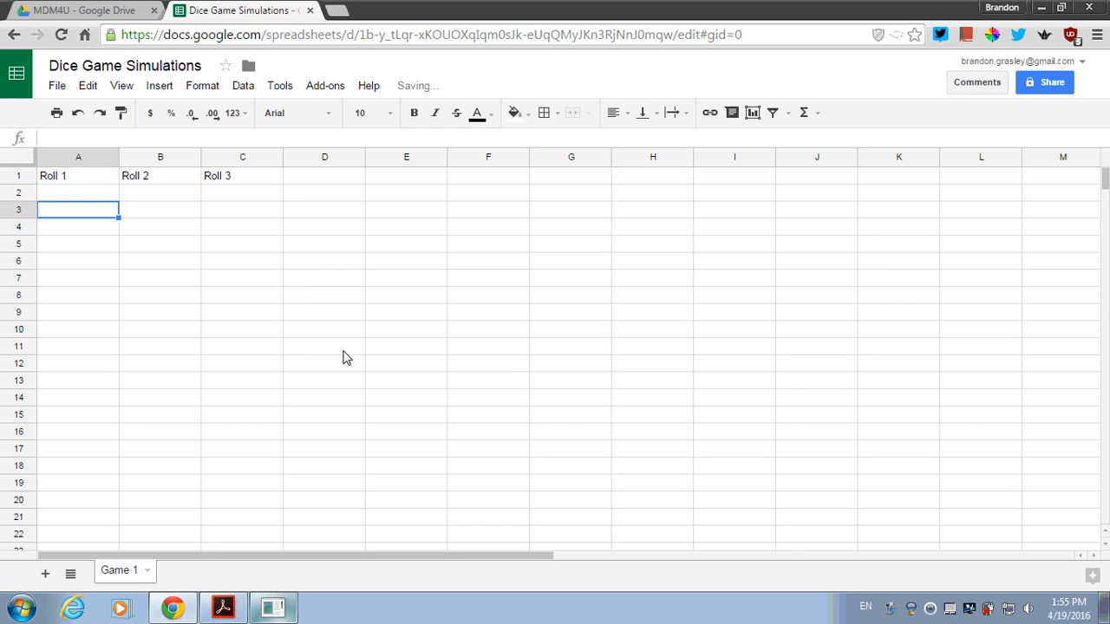
- Copy the die-roll formula from A2 across to B2 and C2, and check the copied cells
key(Up)
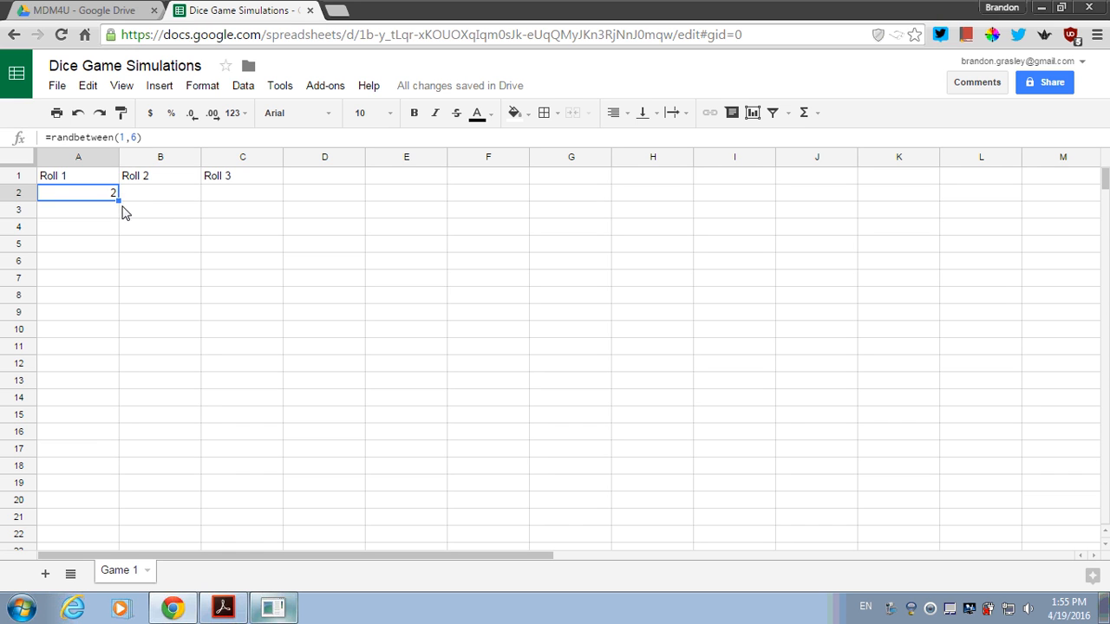
drag(118, 201, 243, 203)
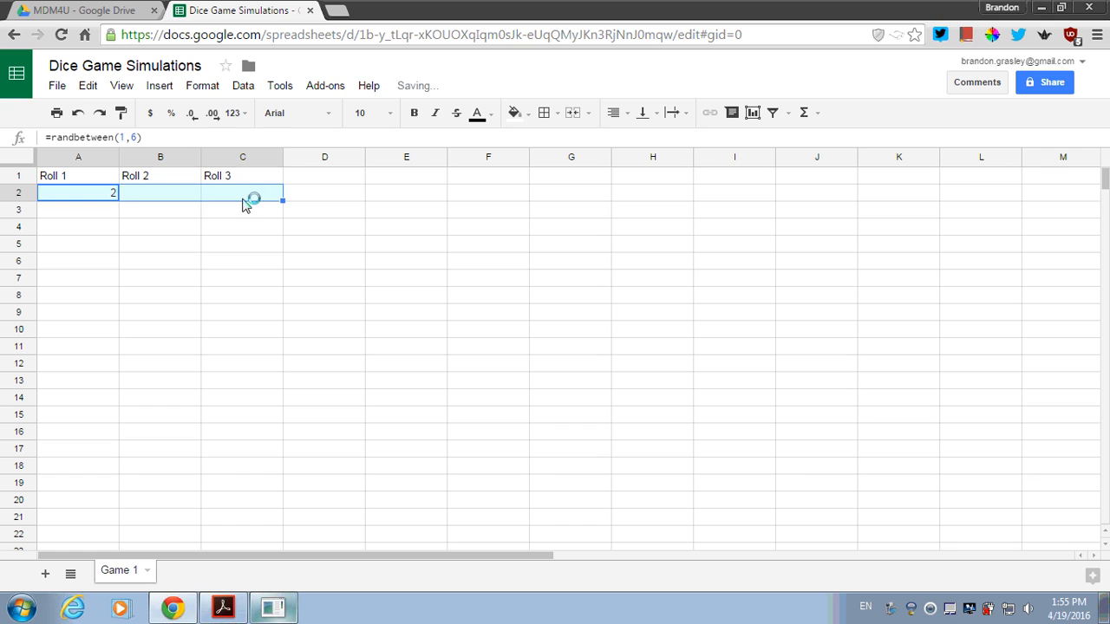
click(186, 198)
click(222, 201)
click(192, 201)
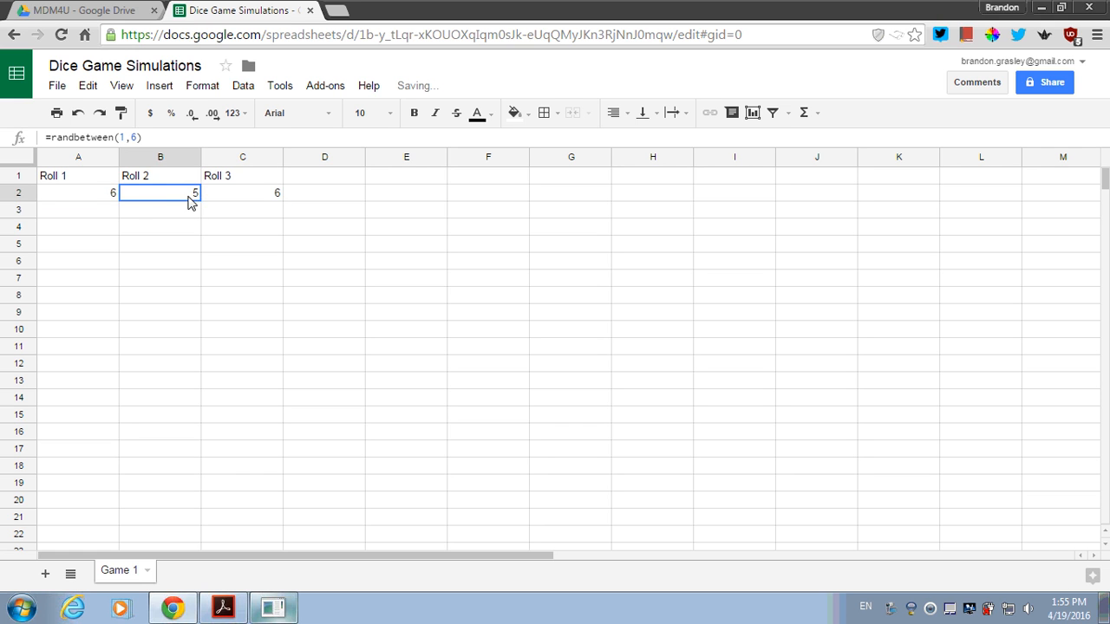
- Fill the three die-roll formulas in A2:C2 down through row 11 to simulate ten turns
click(113, 198)
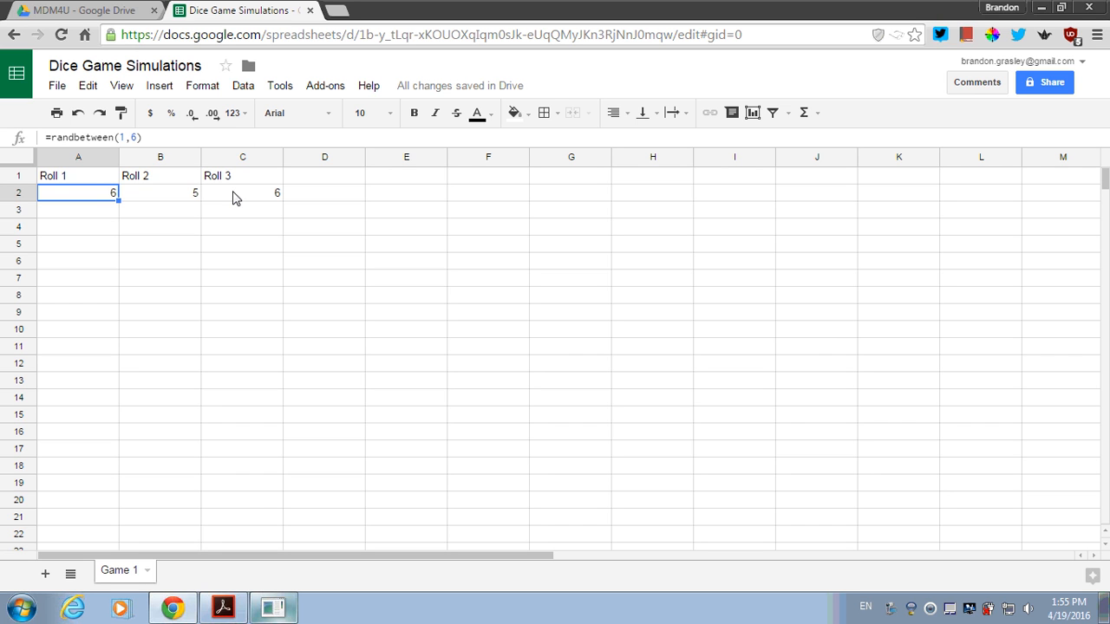
key(shift+Right)
key(shift+Right)
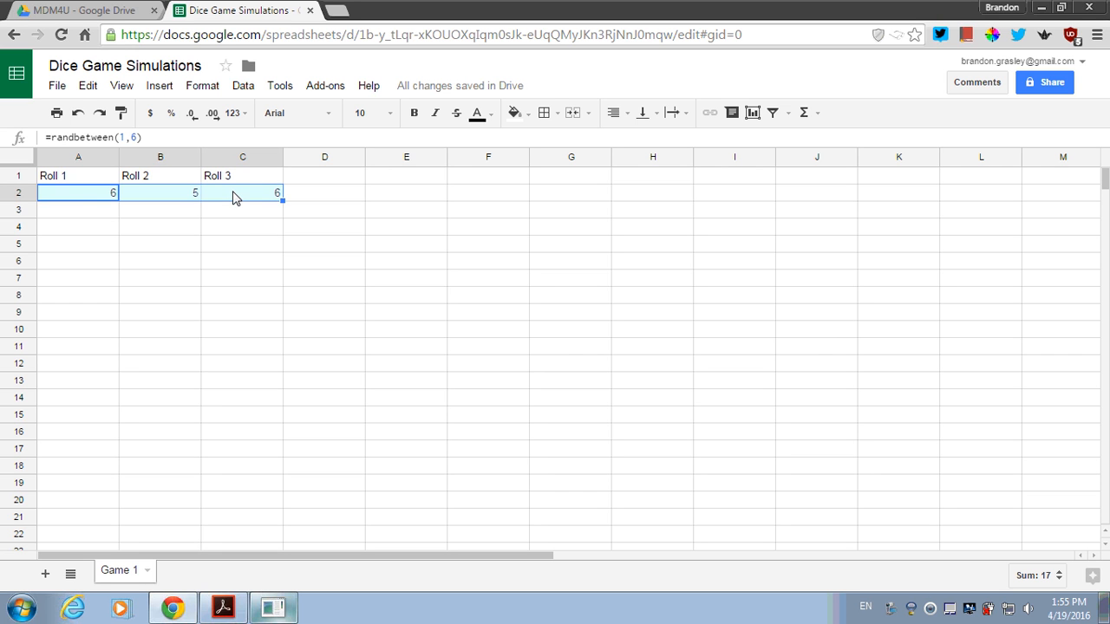
key(shift+Down)
key(shift+Down)
key(shift+Down)
key(shift+Down)
key(shift+Down)
key(shift+Down)
key(shift+Down)
key(shift+Down)
key(shift+Down)
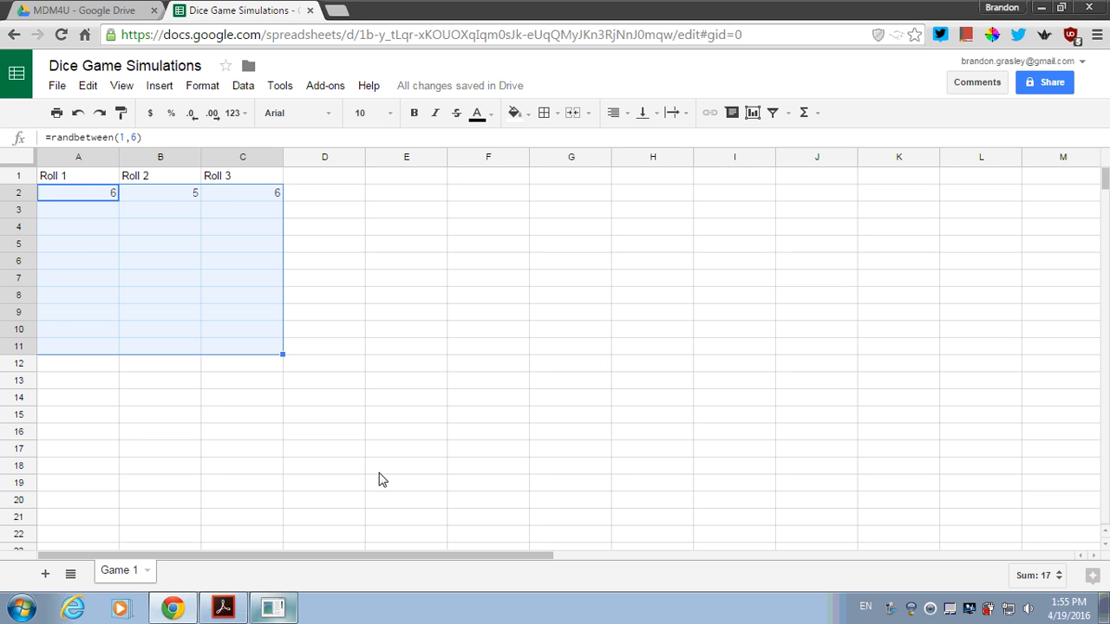
key(ctrl+d)
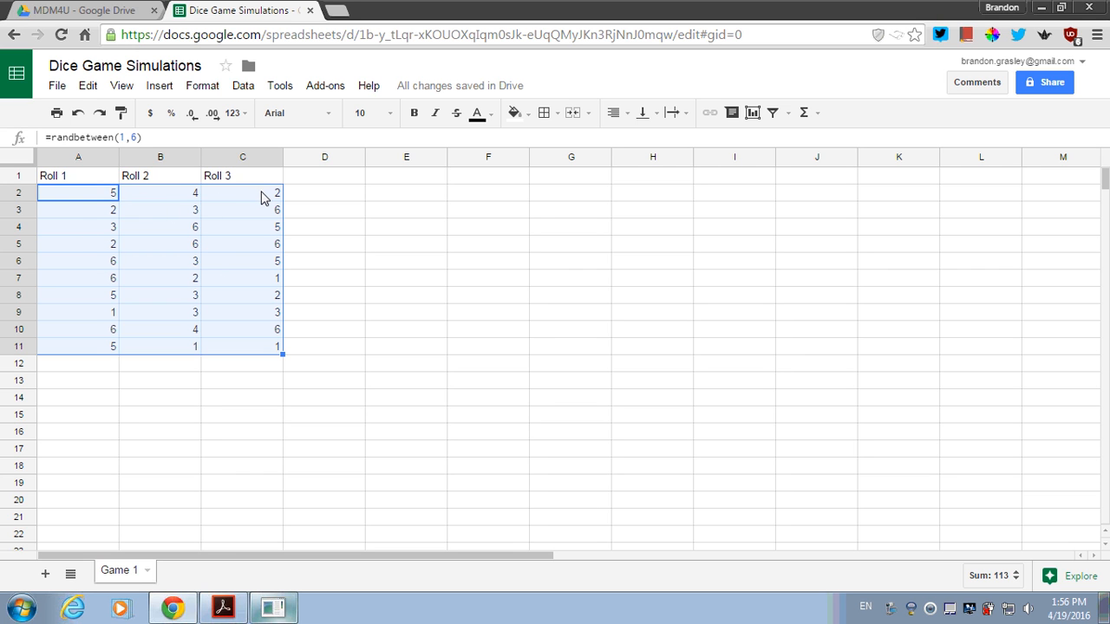
- Check the Game 1 rules in the PDF, and add the headings Roll 1 Score, Roll 2 Score and Roll 3 Score in D1:F1
click(359, 180)
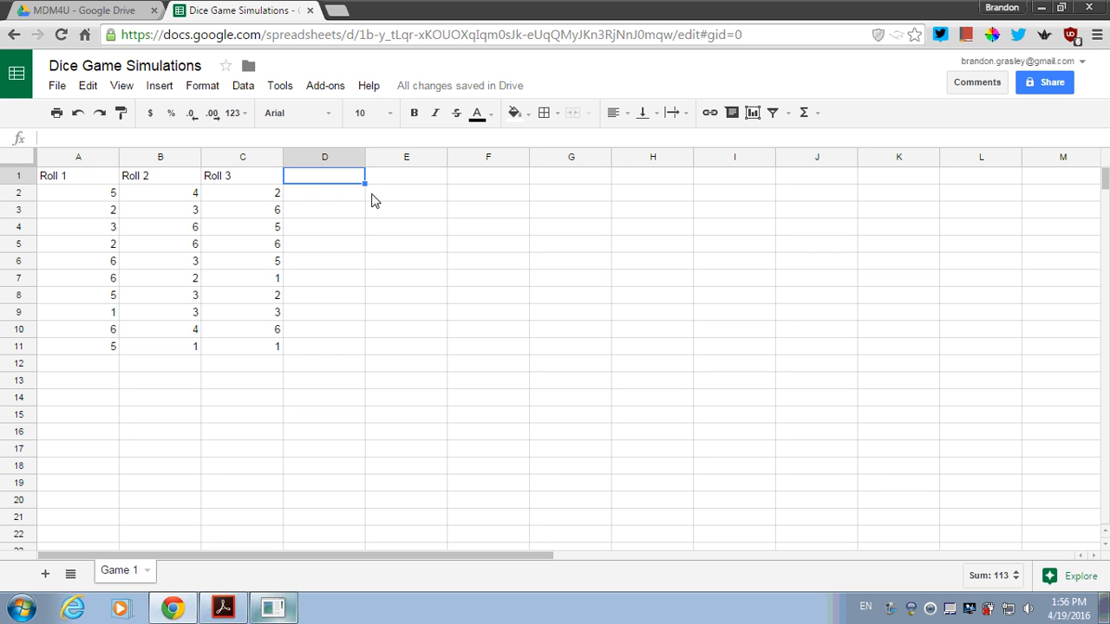
key(alt+Tab)
key(alt+Tab)
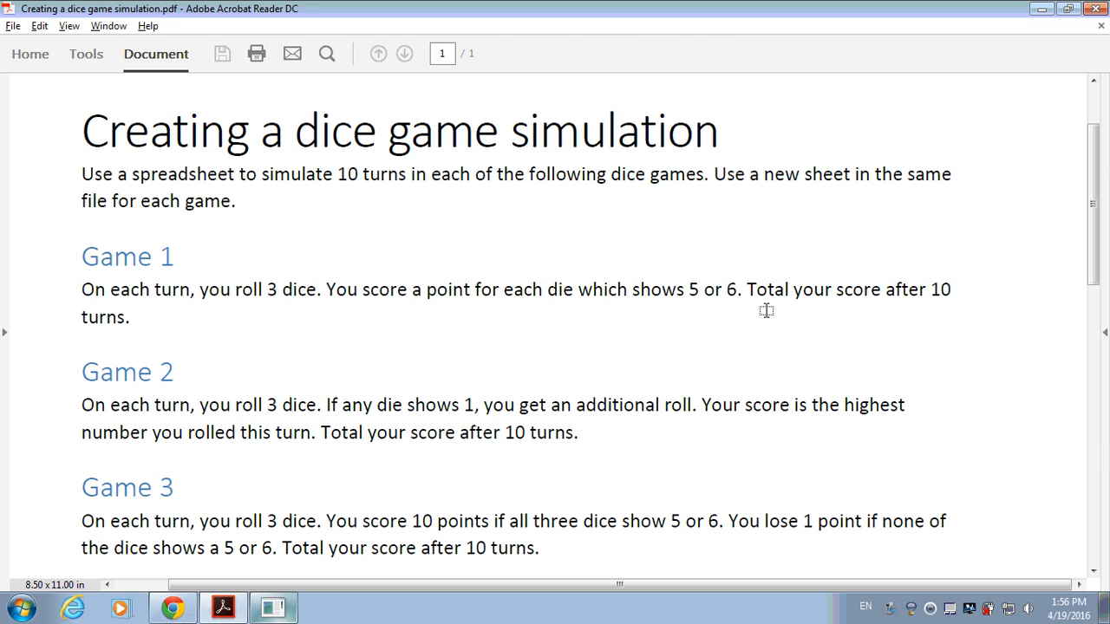
key(alt+Tab)
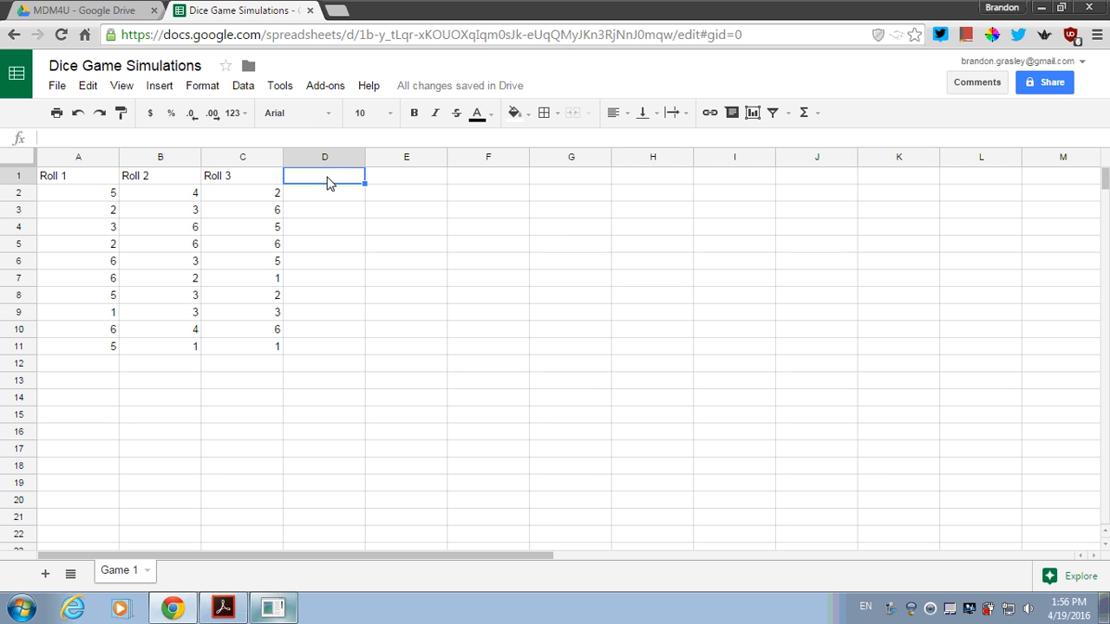
text(Roll 1 Scdo)
key(BackSpace)
key(BackSpace)
text(ore)
key(Tab)
text(Roll 2 Score)
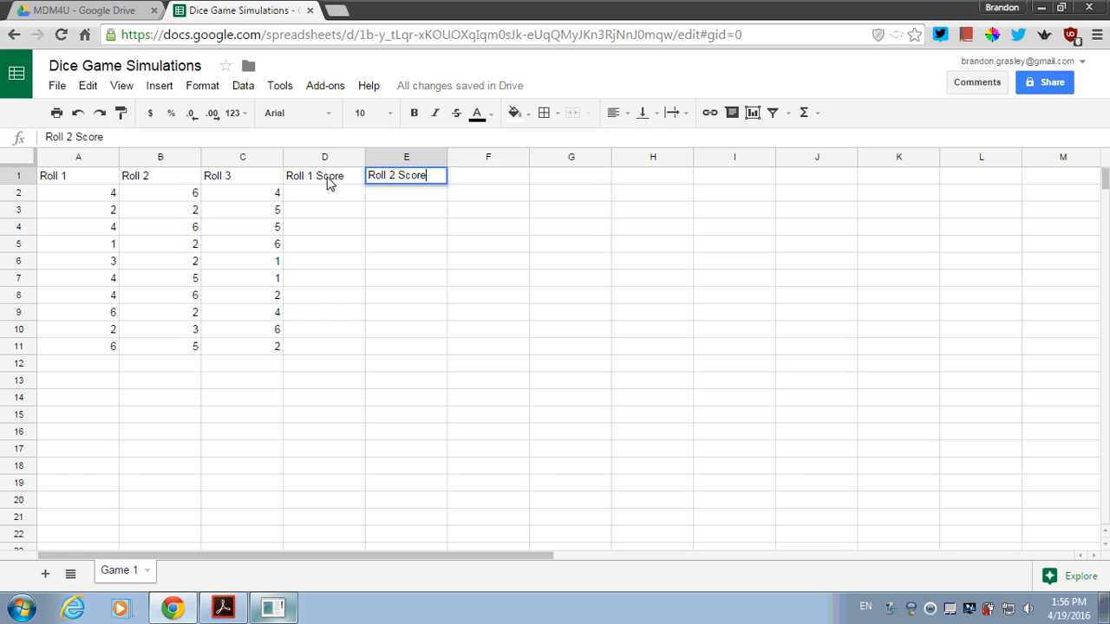
key(Tab)
text(Rol)
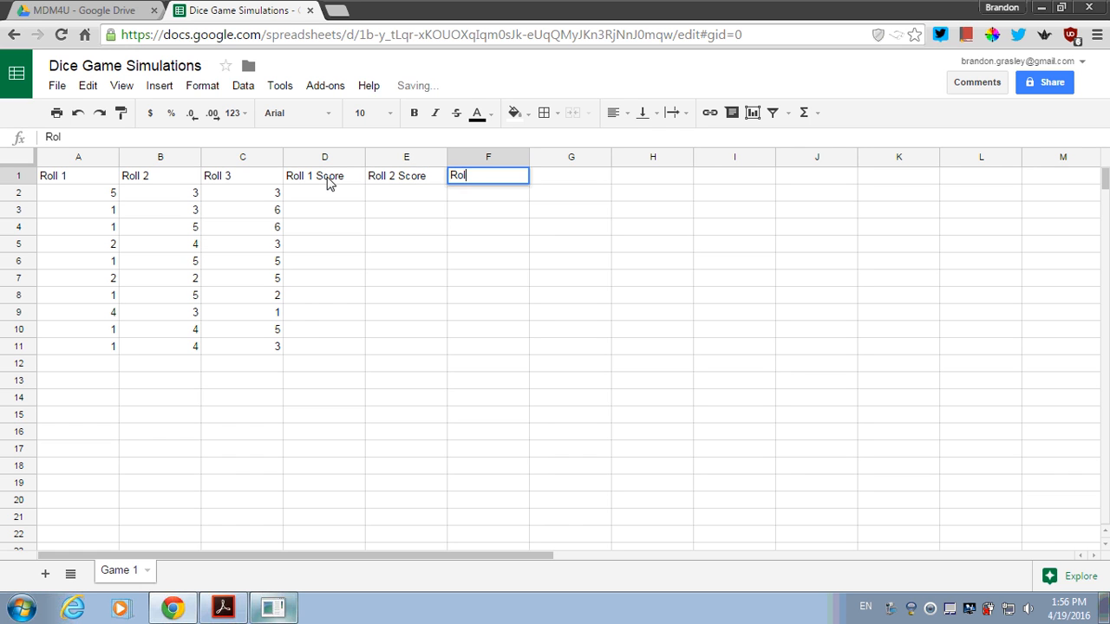
text(l 3 Score)
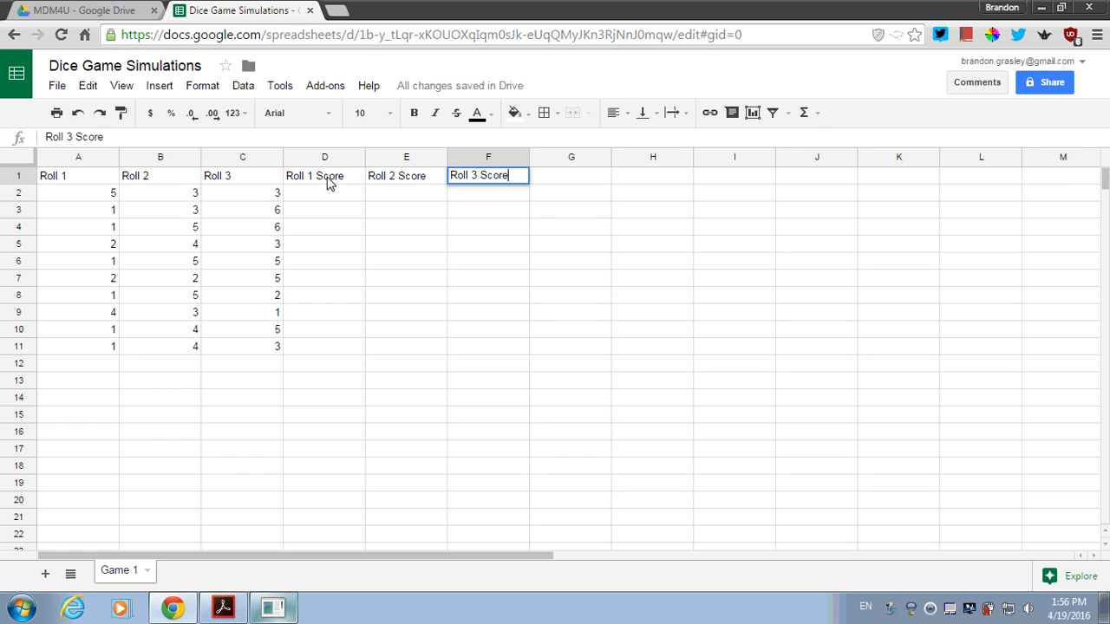
key(Return)
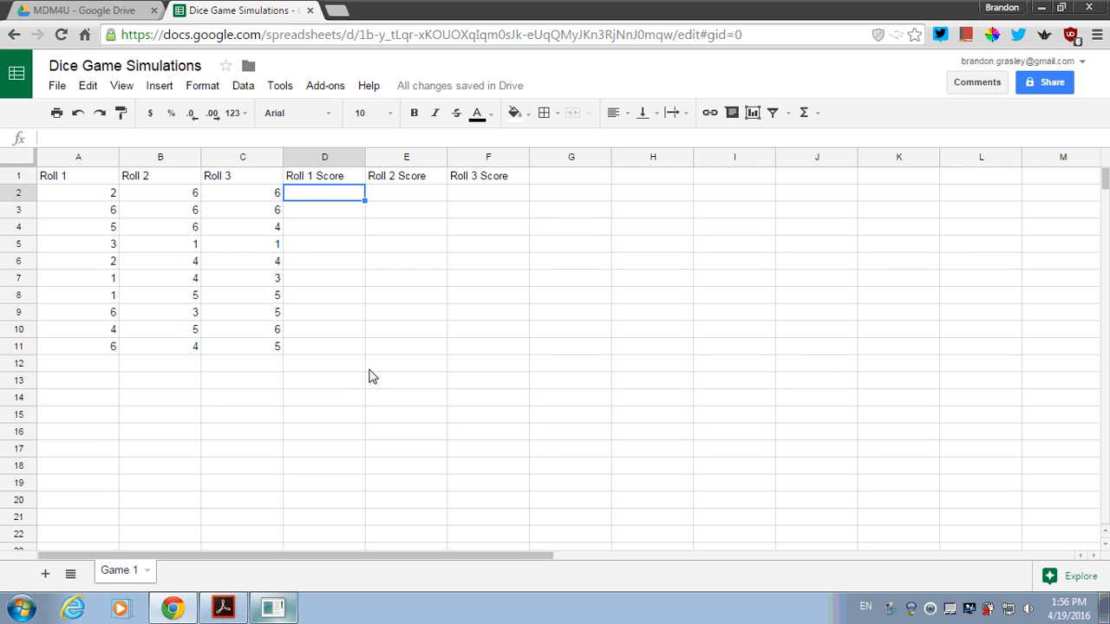
- Enter the formula =if(A2>=5,1,0) in D2 to score one point for a 5 or 6
text(=)
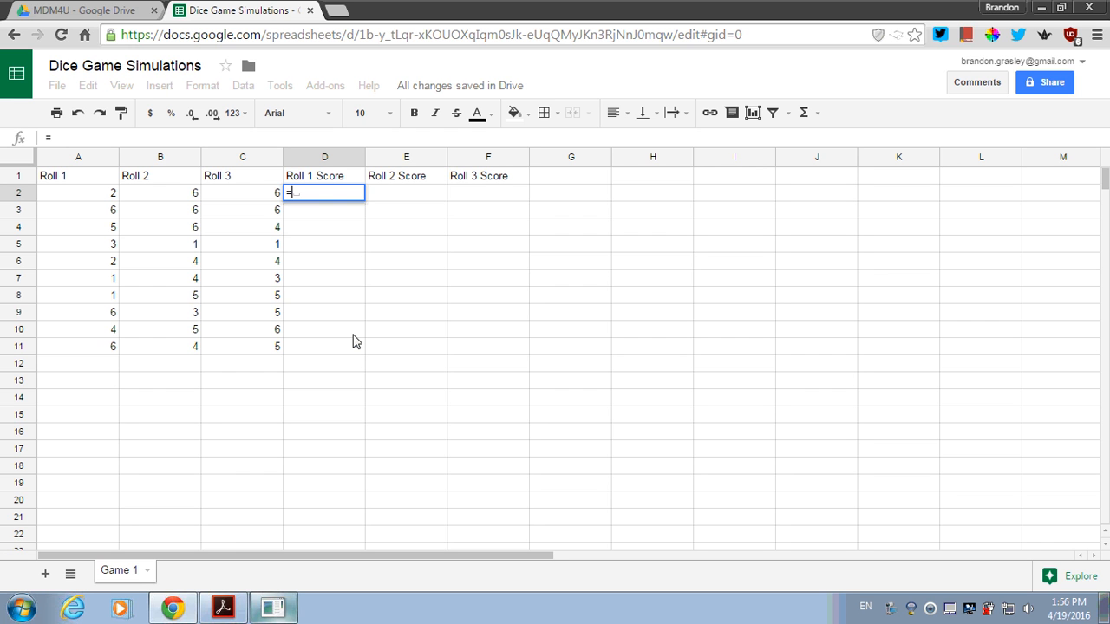
text(if)
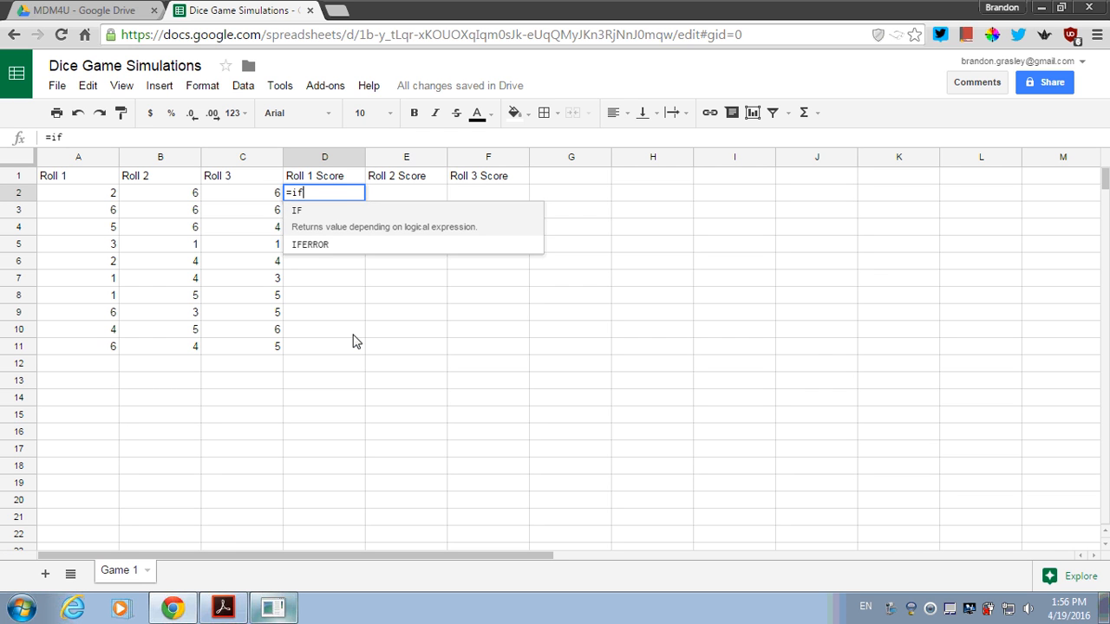
text(()
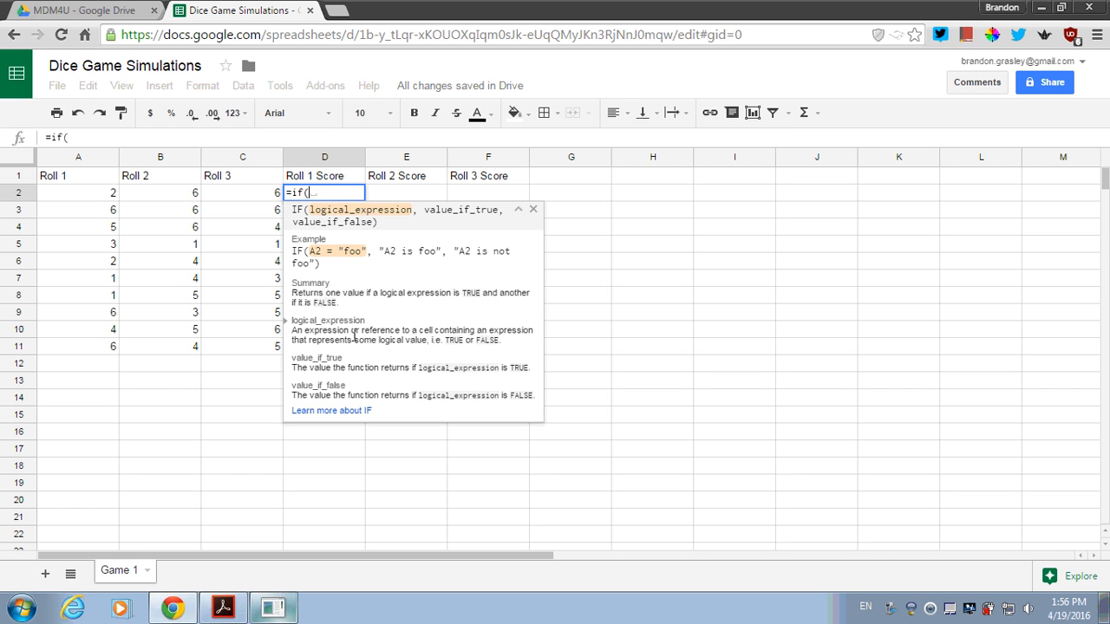
text(A2)
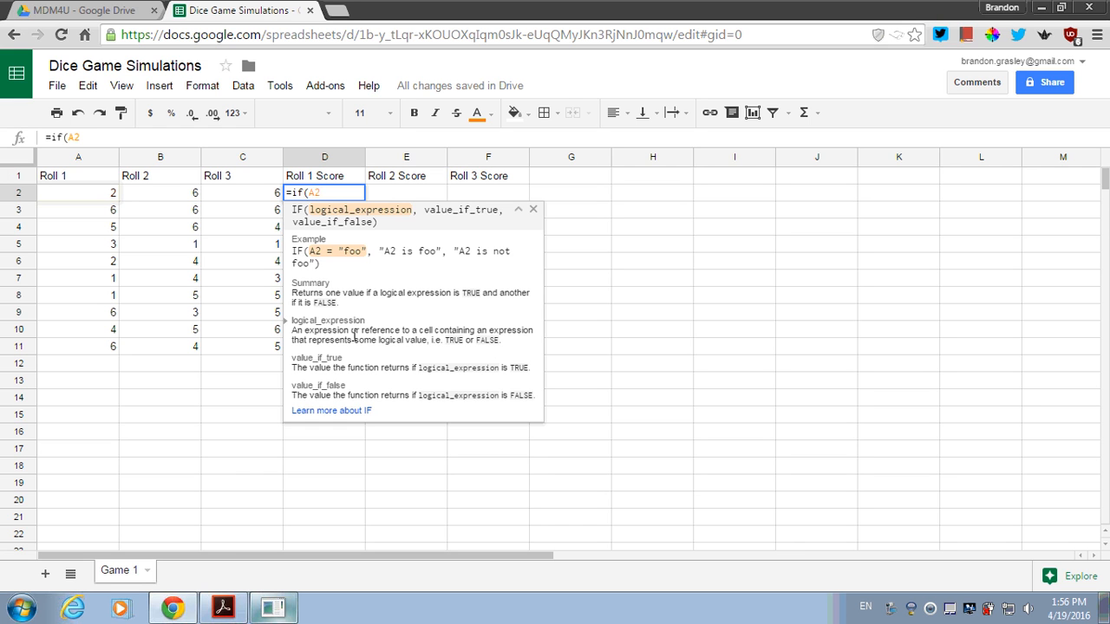
text(>=5,)
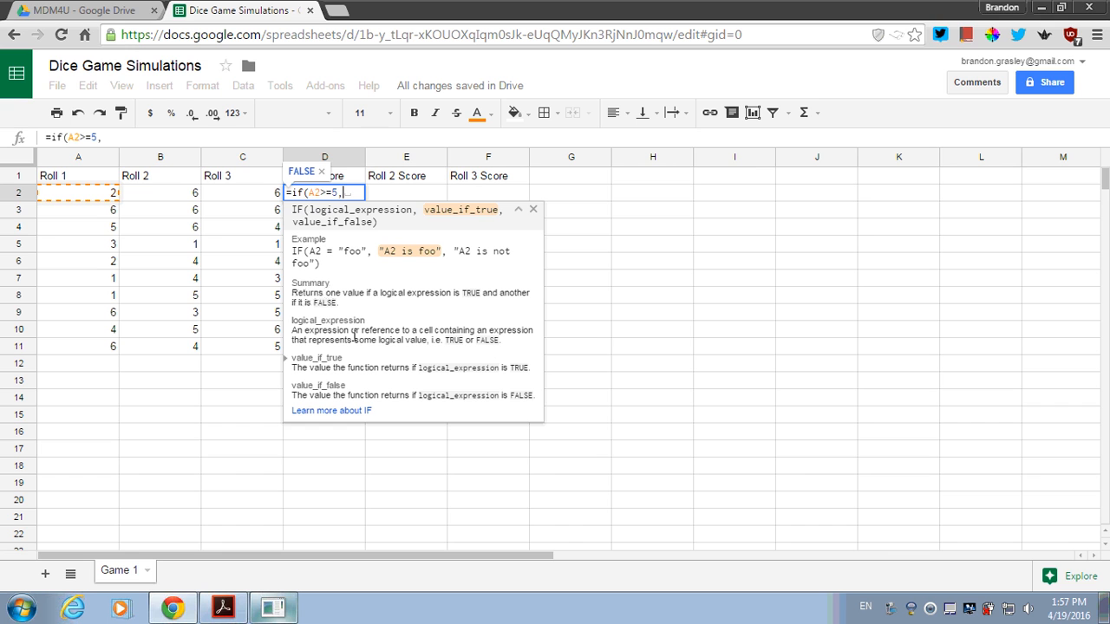
text(1)
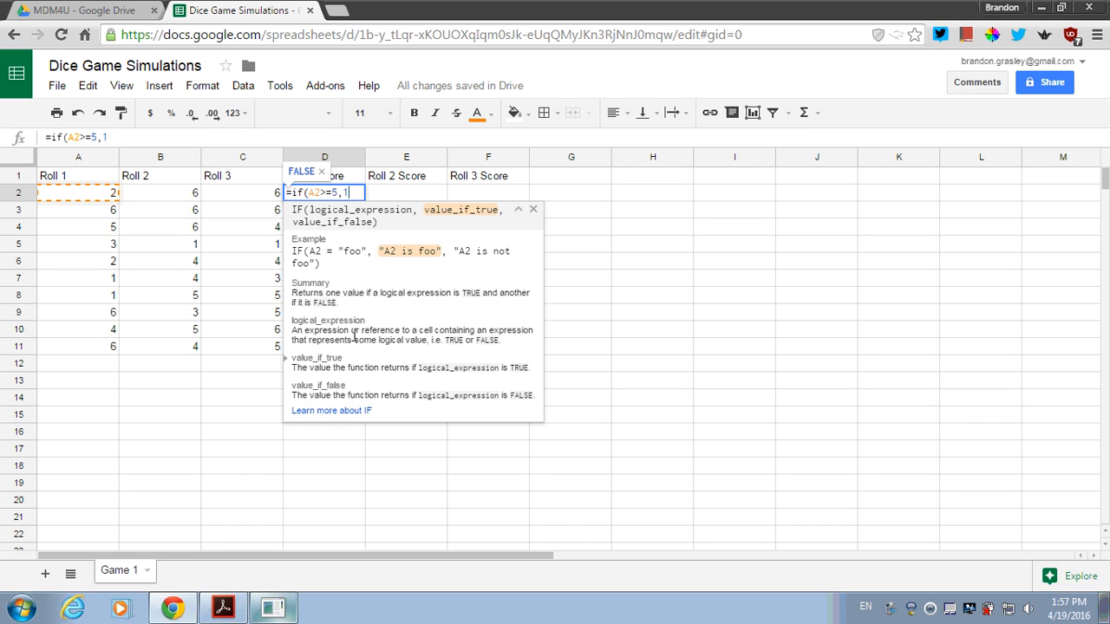
text(,0))
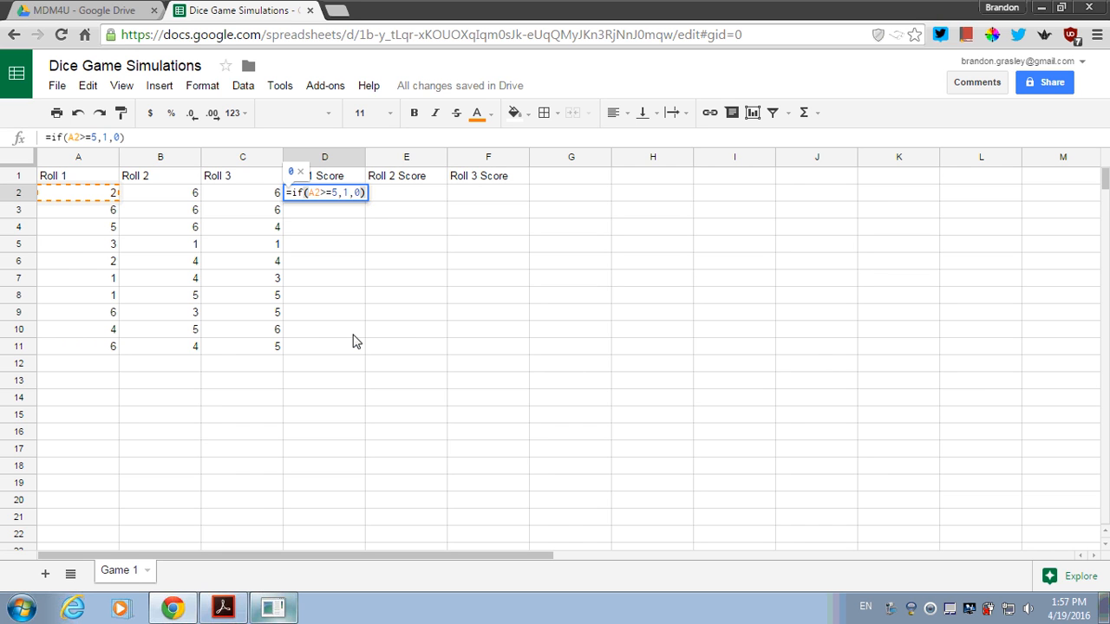
key(Return)
key(Up)
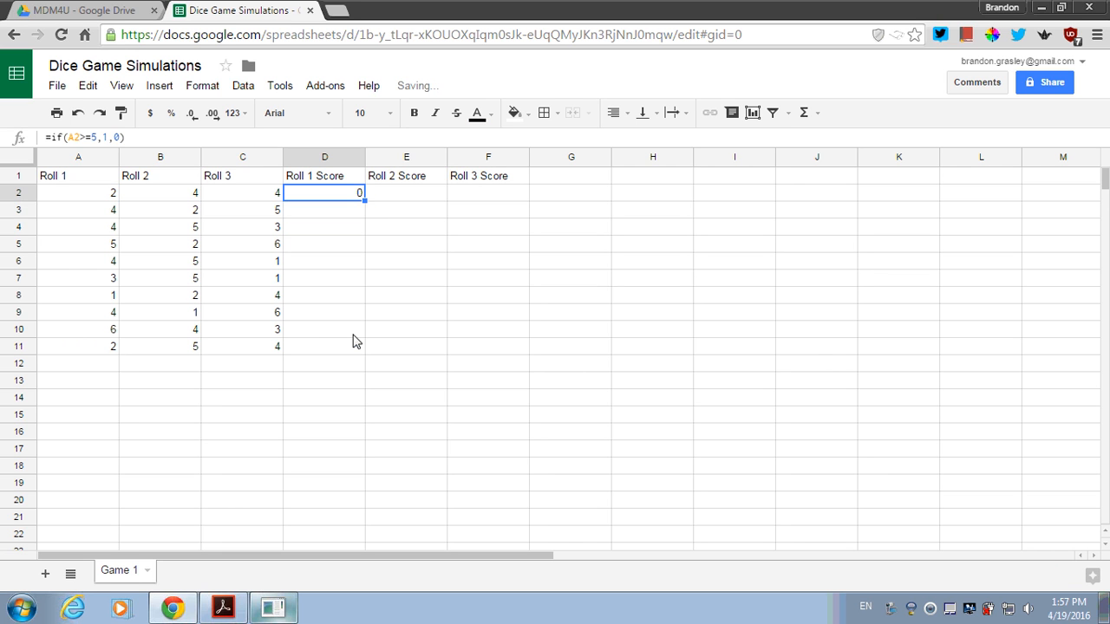
- Review the cell reference in D2's score formula and copy the formula across to E2 and F2
double_click(345, 192)
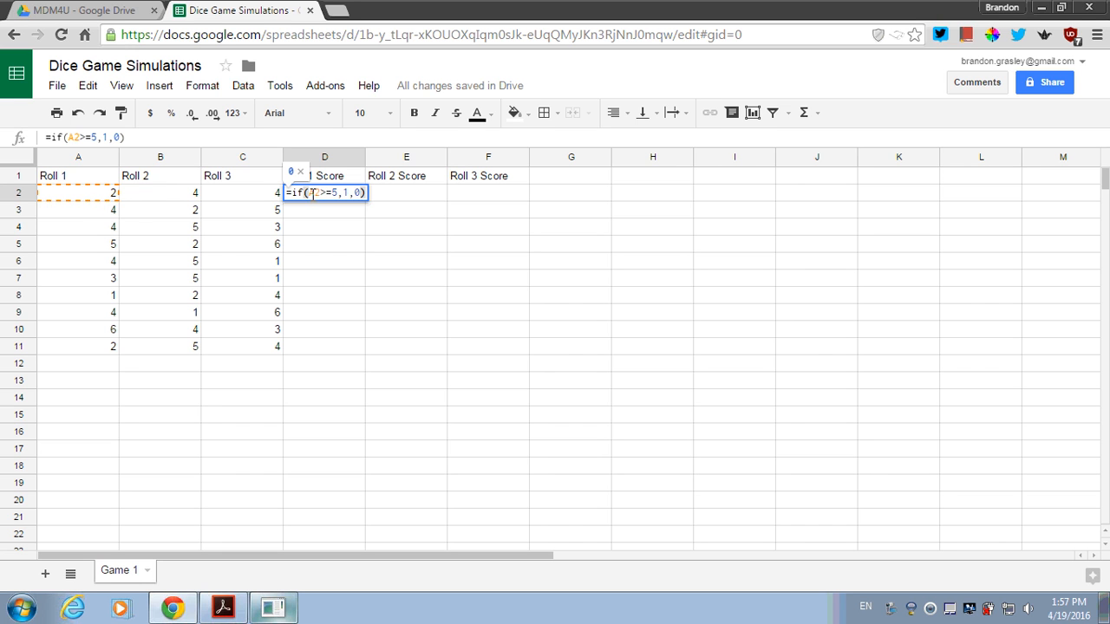
key(Escape)
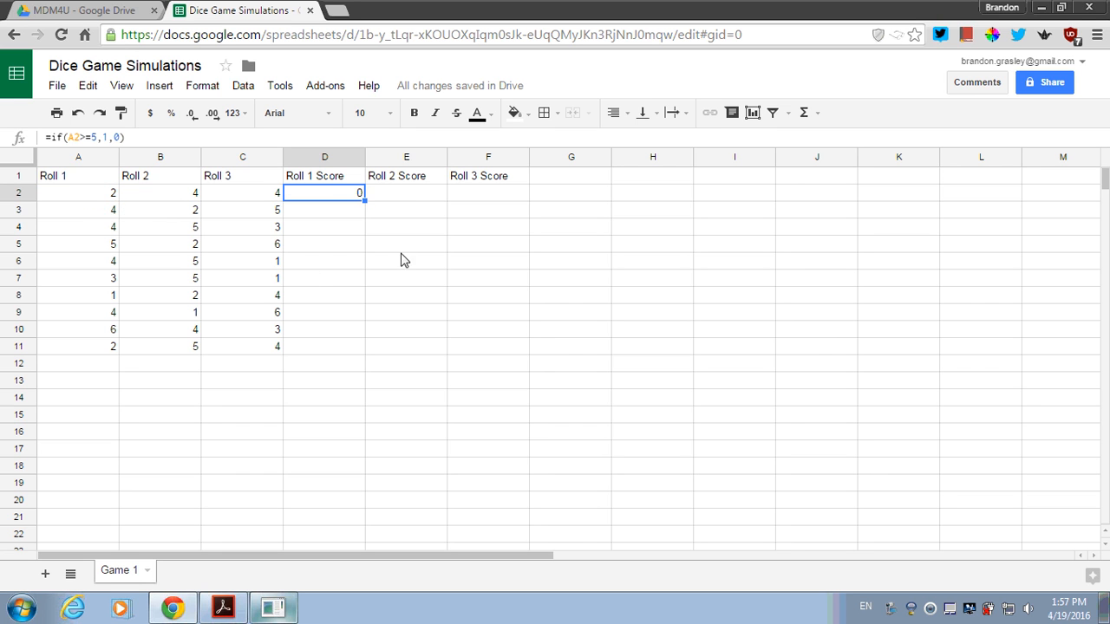
click(400, 196)
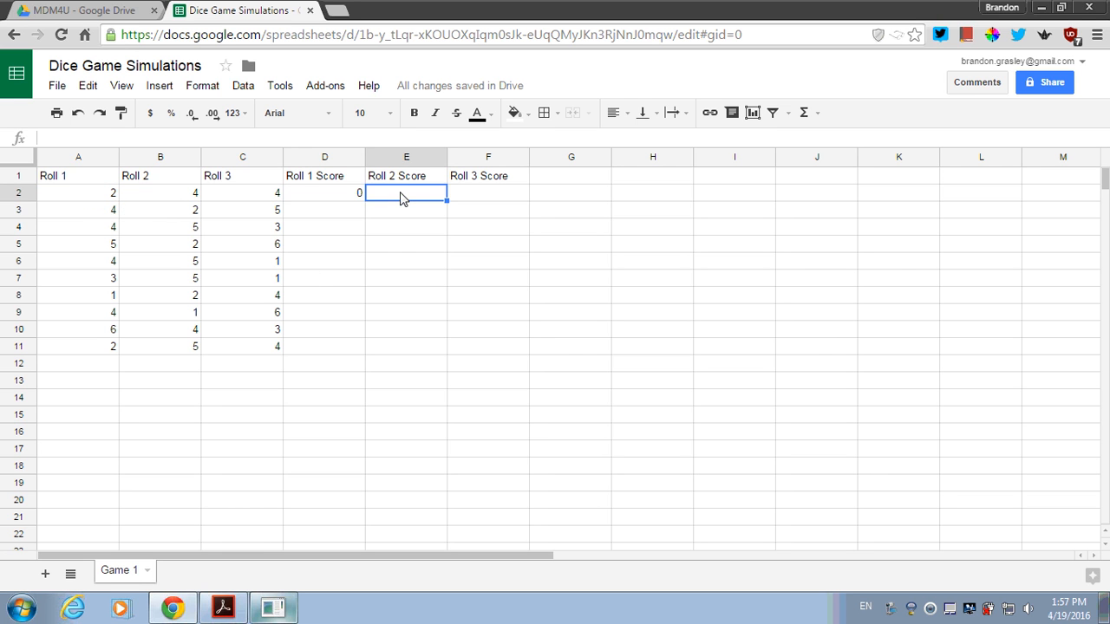
click(352, 198)
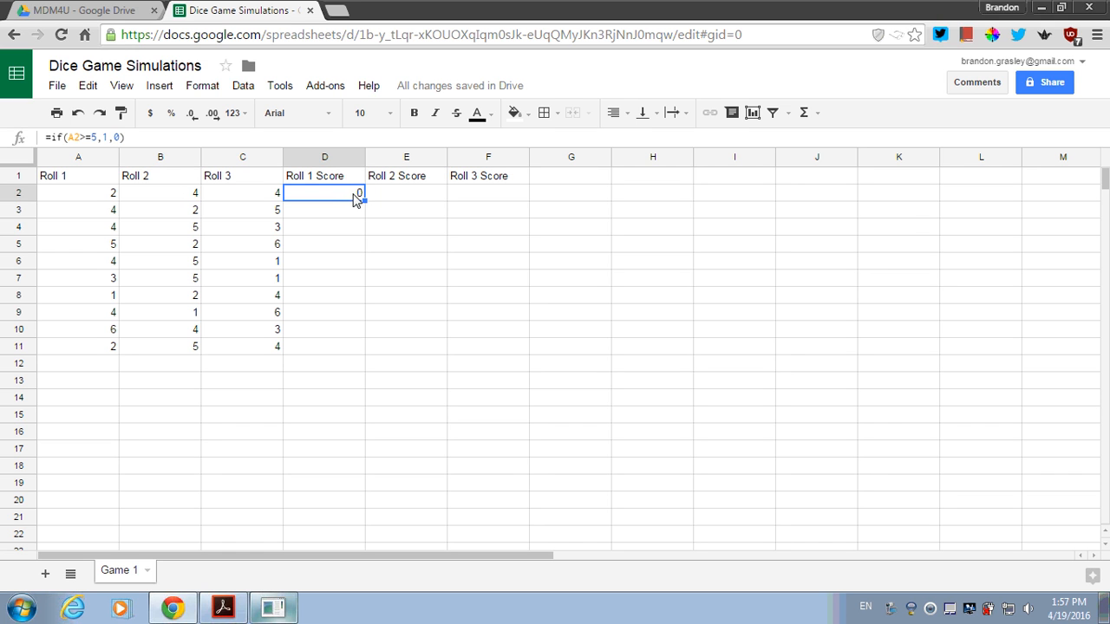
drag(365, 200, 499, 198)
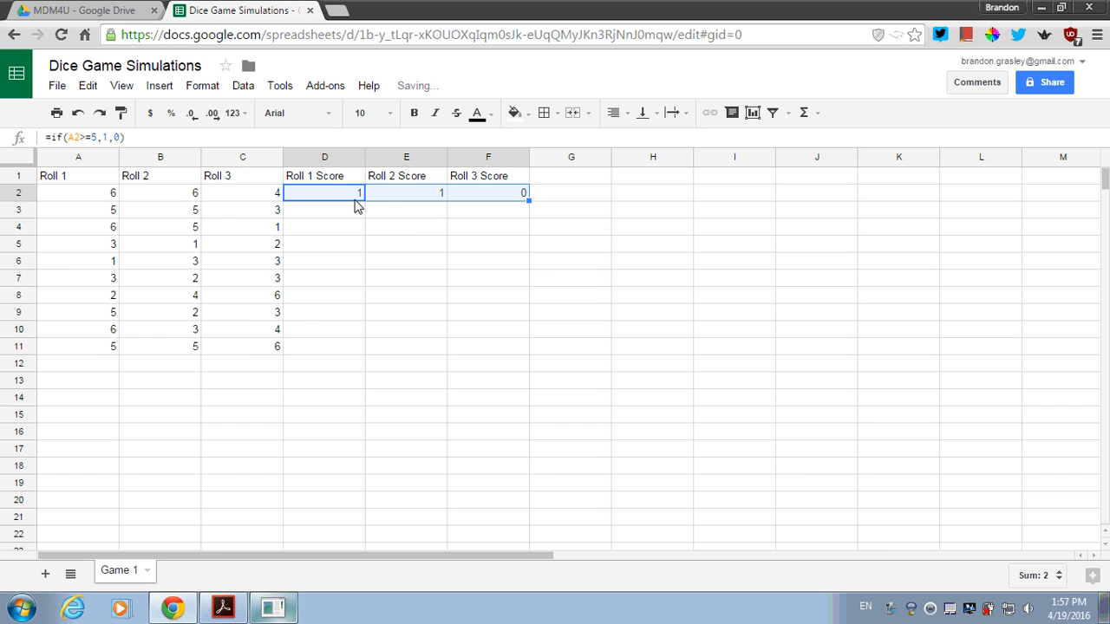
- Inspect the score formulas in D2, E2 and F2 to check which roll cell each one references
click(395, 199)
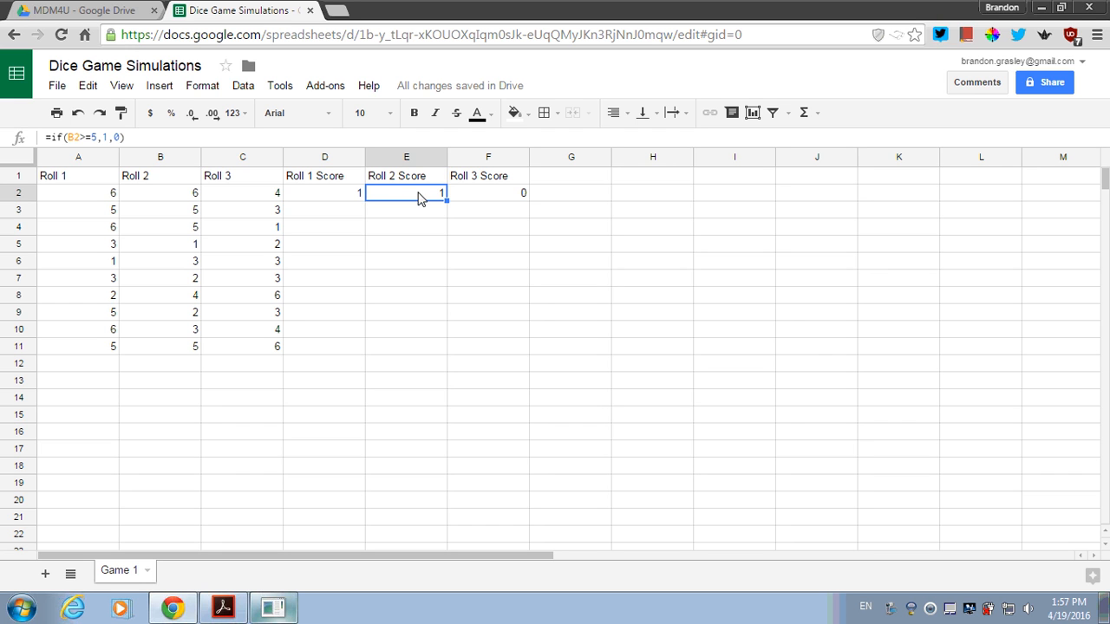
click(324, 194)
double_click(323, 193)
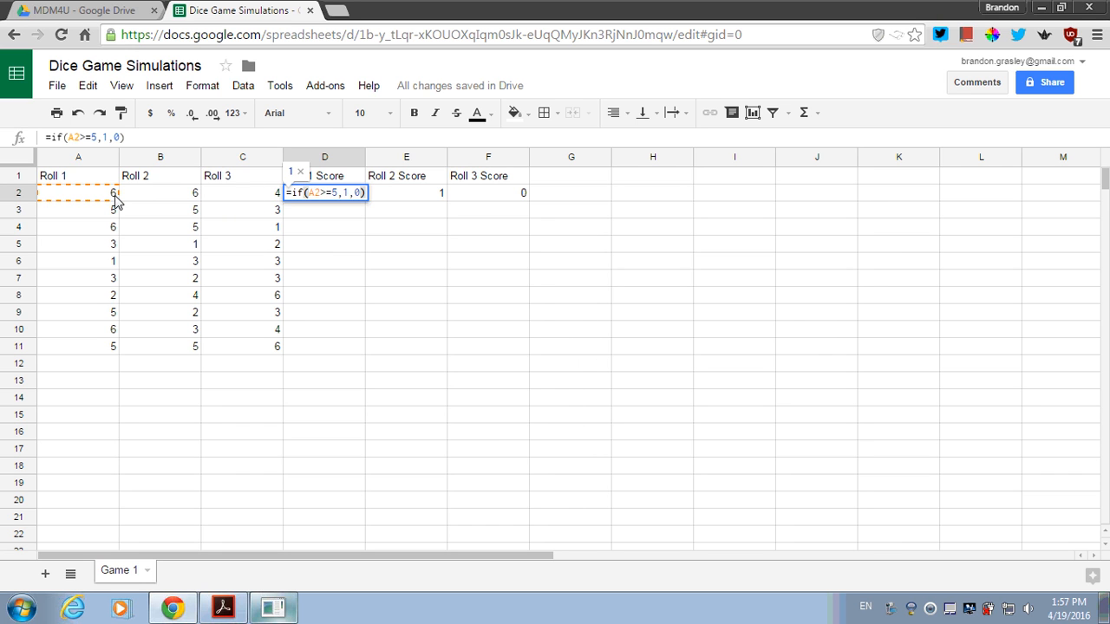
key(Escape)
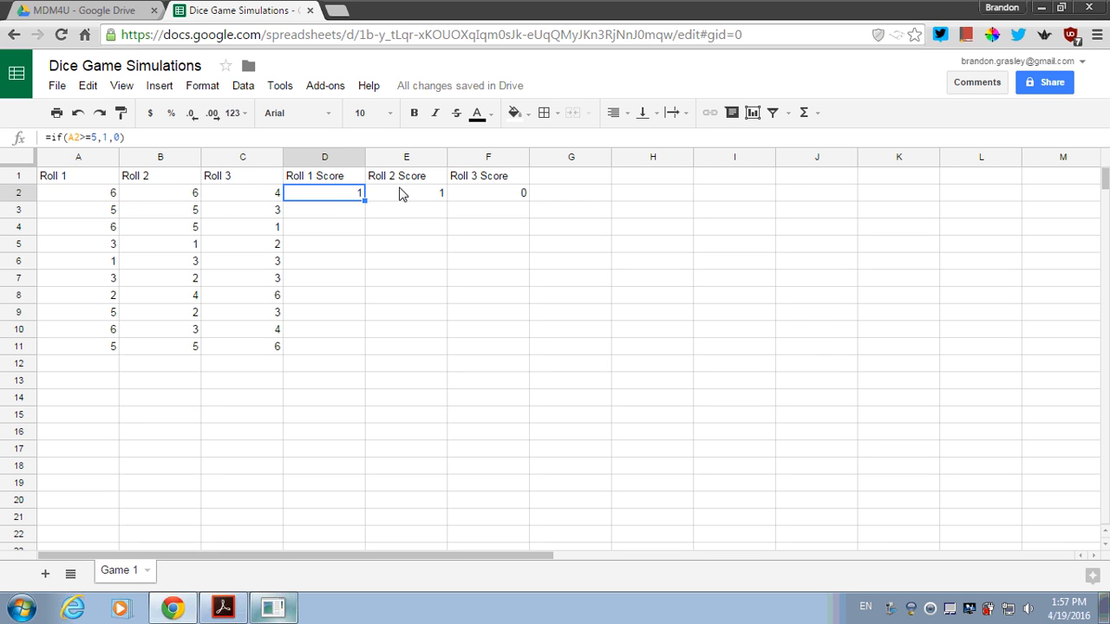
click(401, 195)
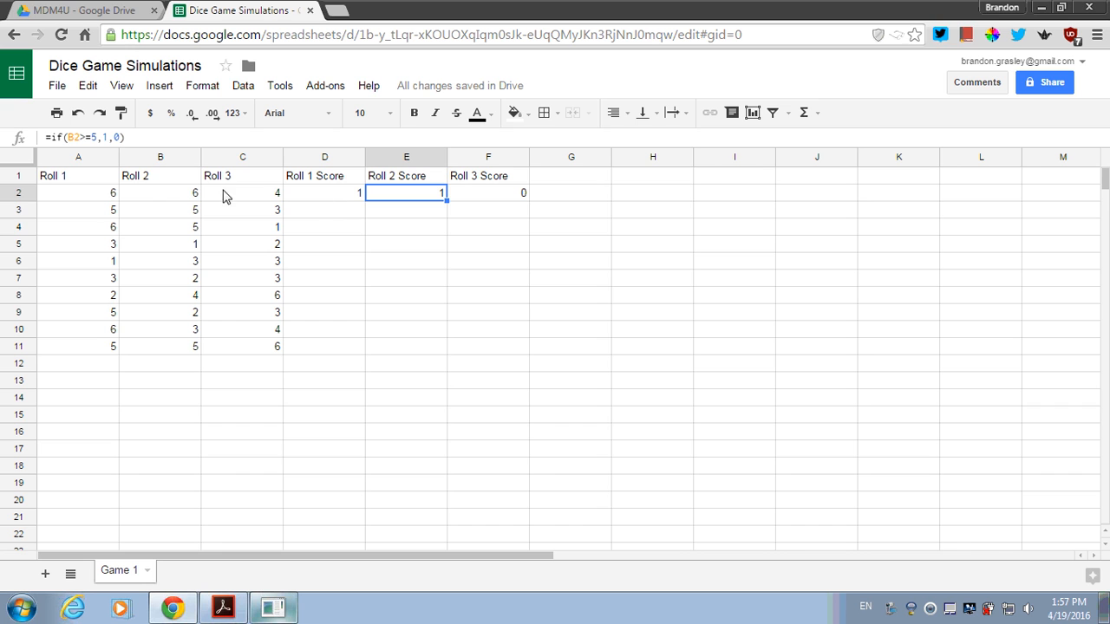
click(176, 202)
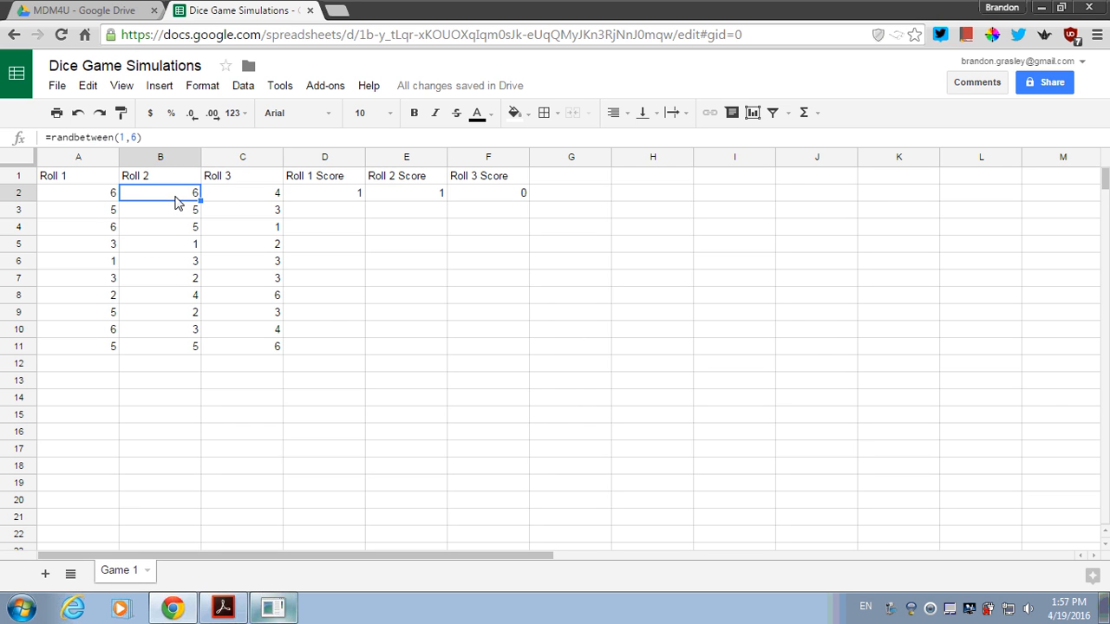
click(401, 196)
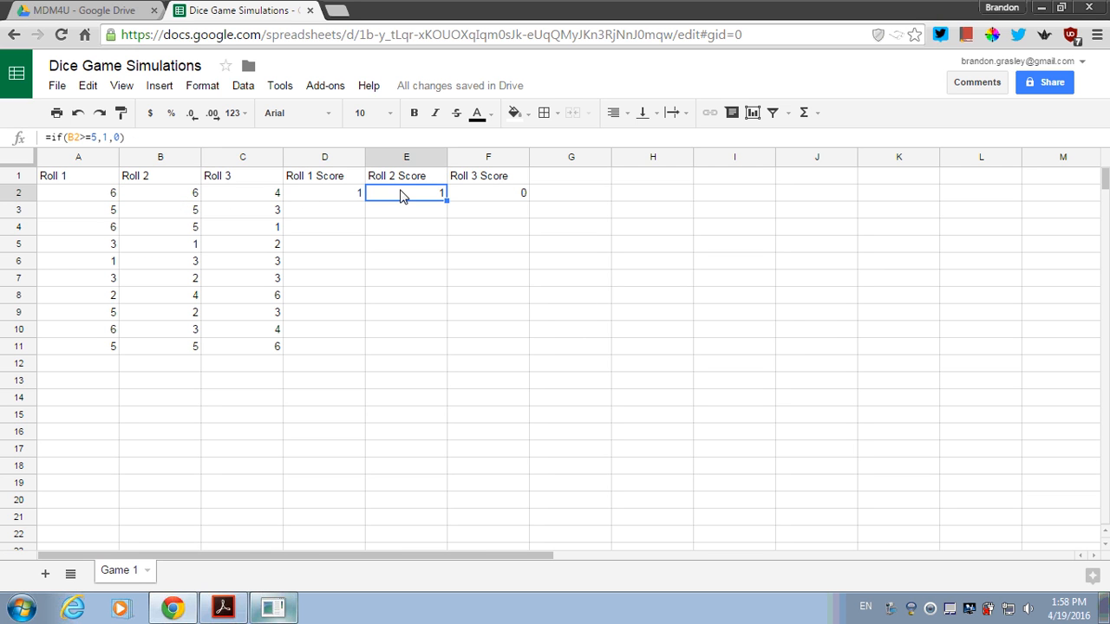
double_click(402, 196)
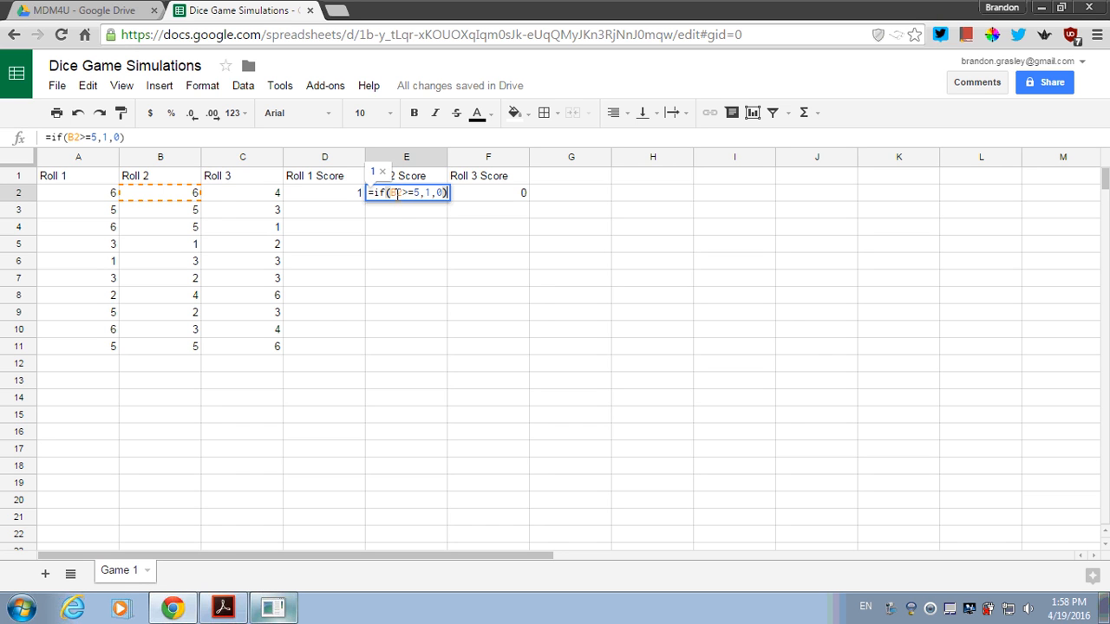
key(Return)
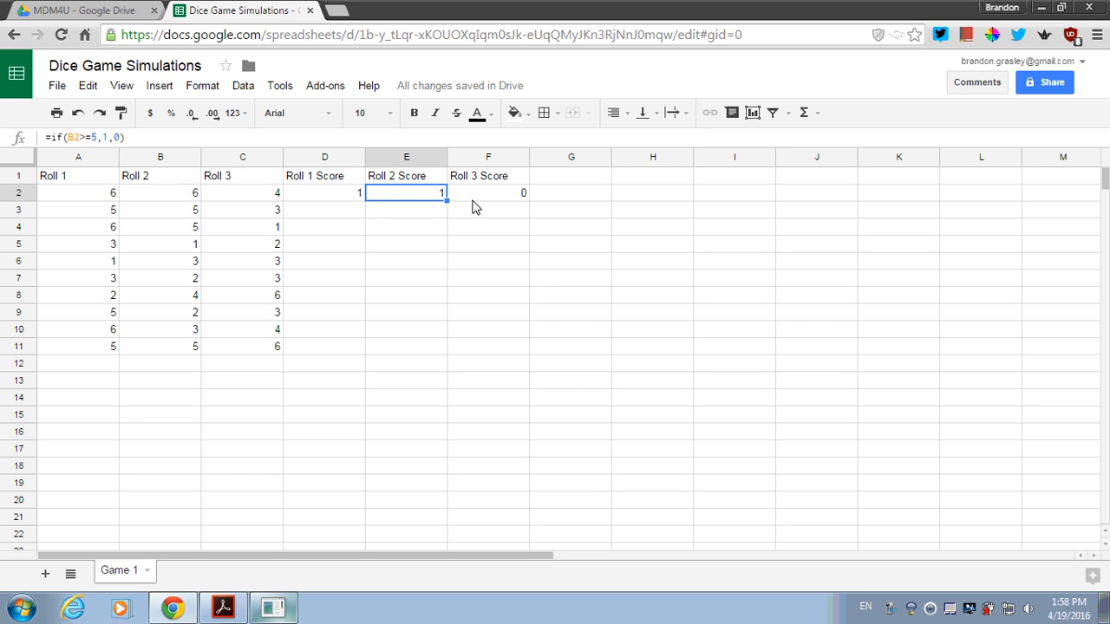
click(475, 196)
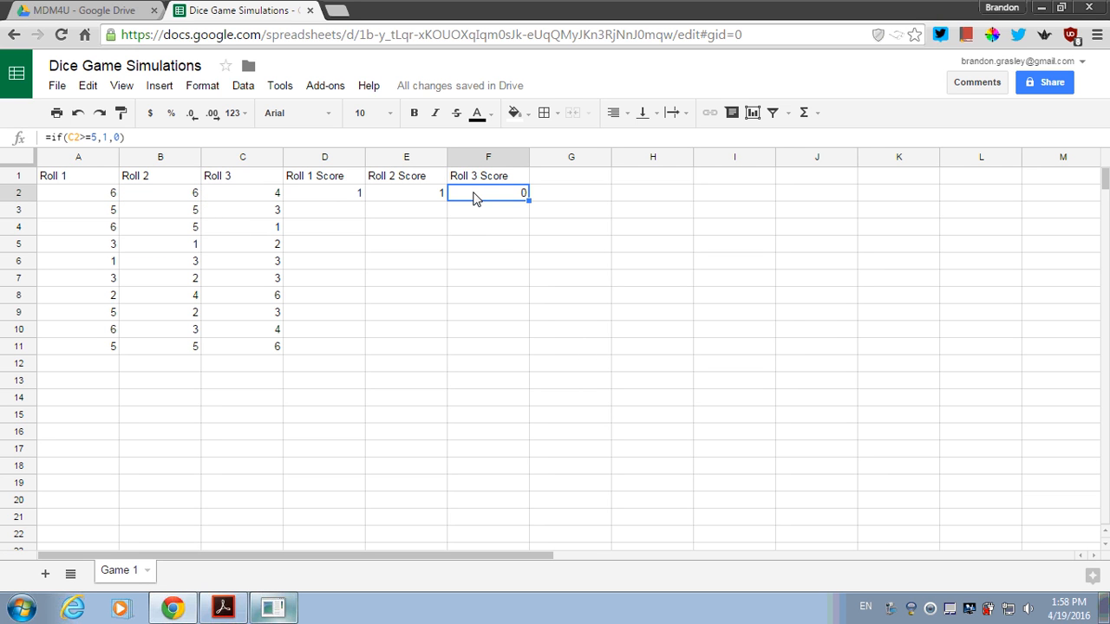
double_click(474, 196)
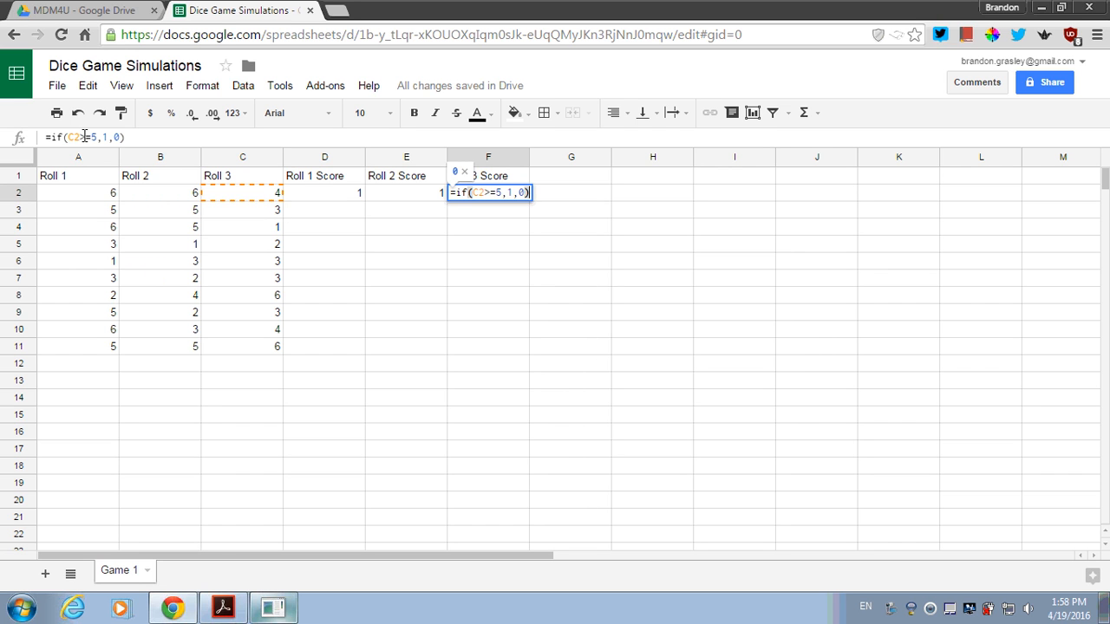
key(Escape)
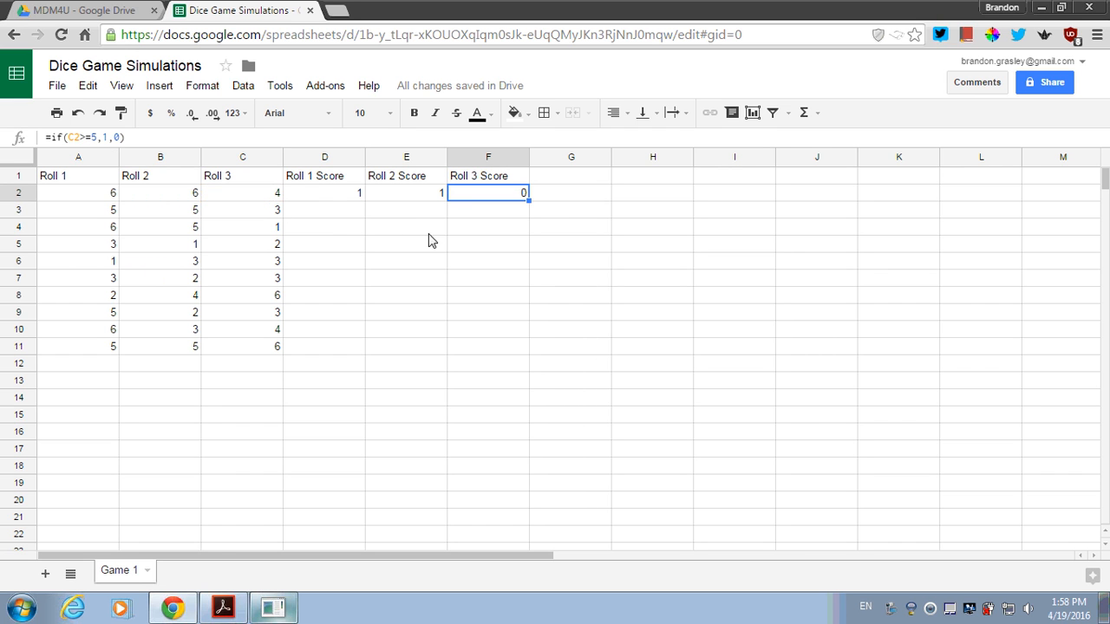
- Fill the three score formulas in D2:F2 down through row 11
click(332, 194)
shift+click(471, 194)
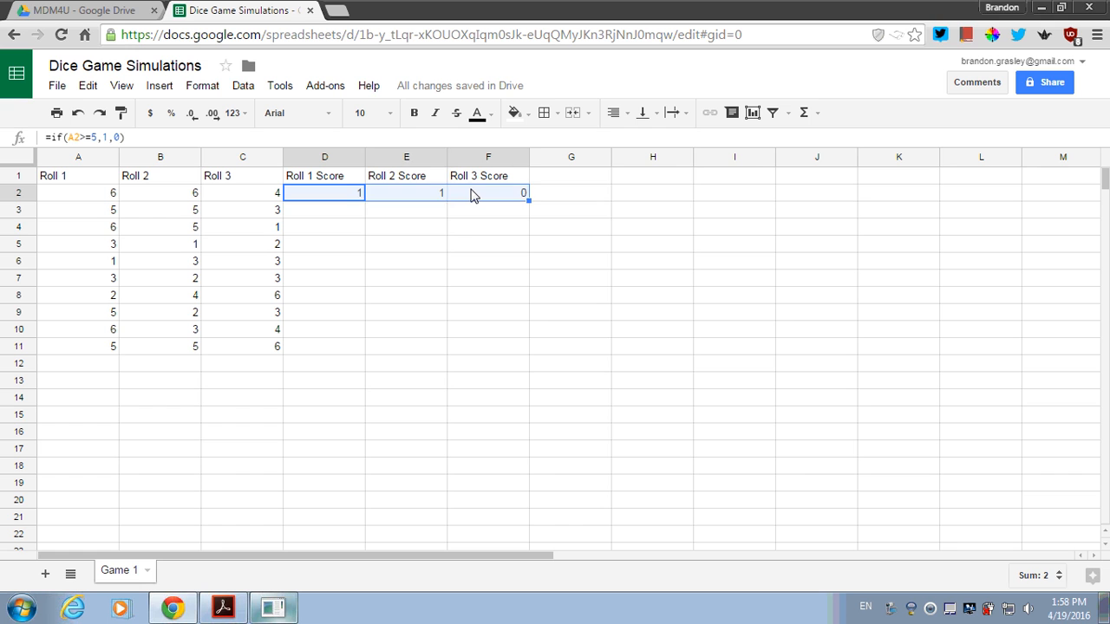
key(shift+Down)
key(shift+Down)
key(shift+Down)
key(shift+Down)
key(shift+Down)
key(shift+Down)
key(shift+Down)
key(shift+Down)
key(shift+Down)
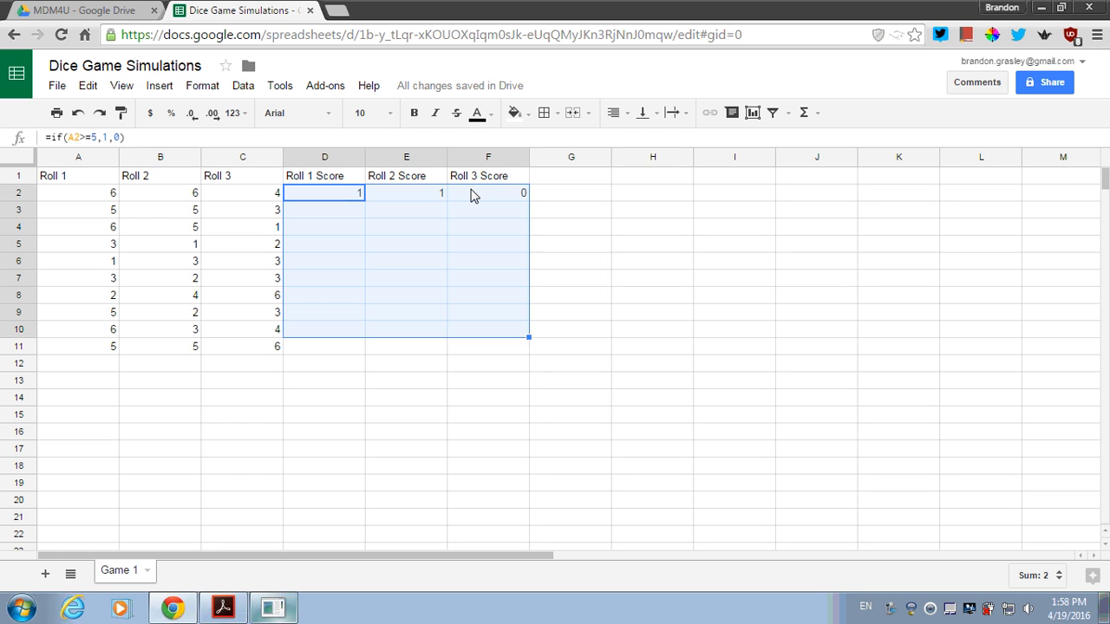
key(ctrl+d)
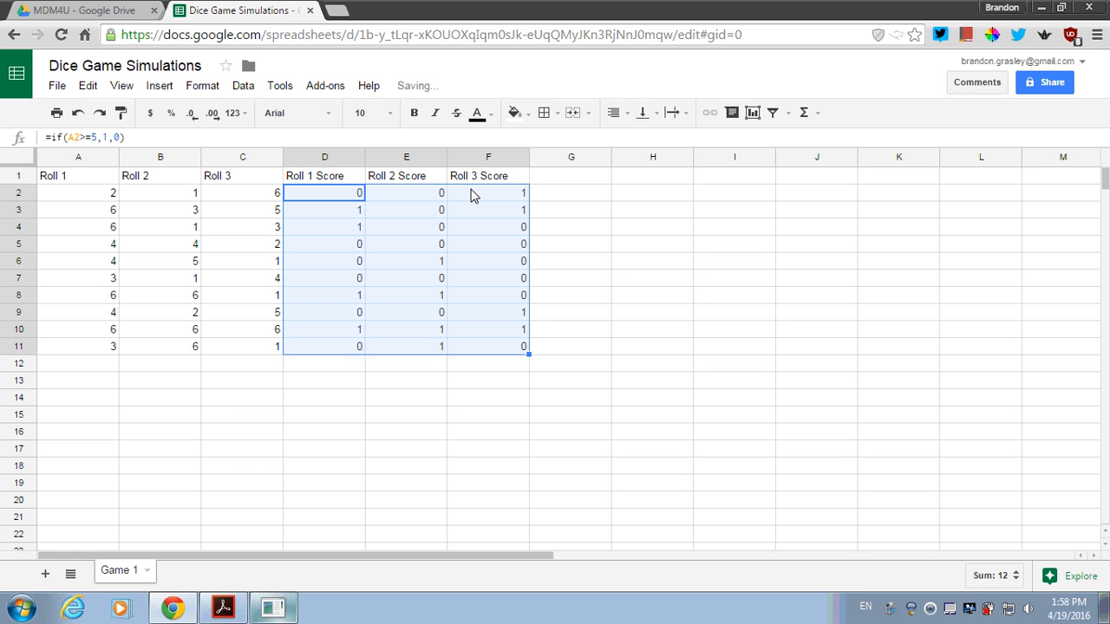
- Compare the rolls in rows 2 and 3 with their score cells in columns D to F
click(270, 199)
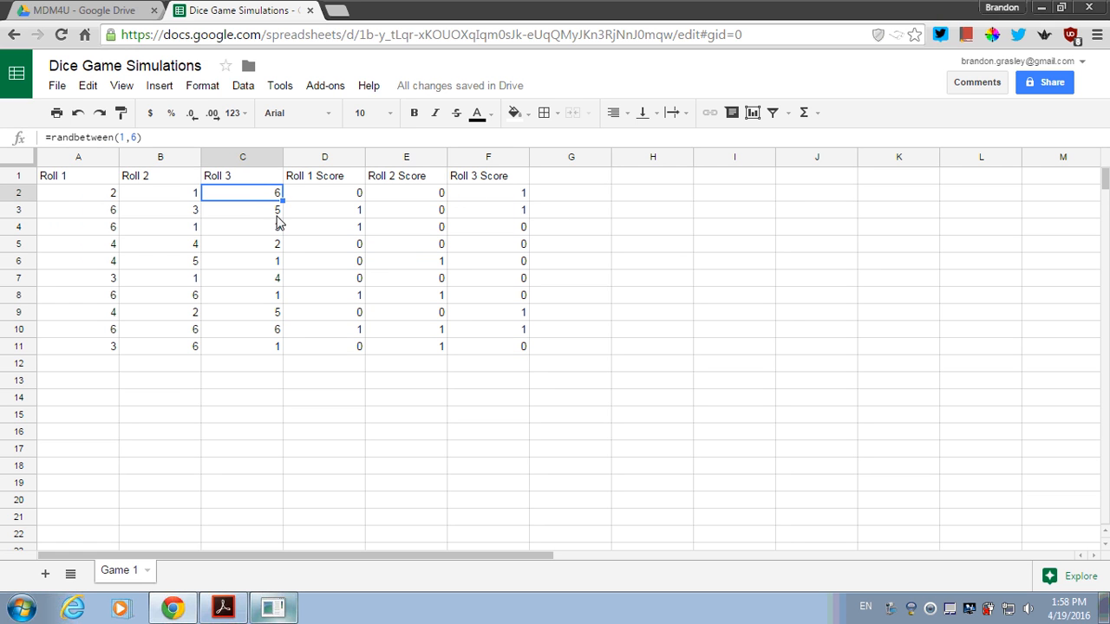
click(177, 213)
click(393, 214)
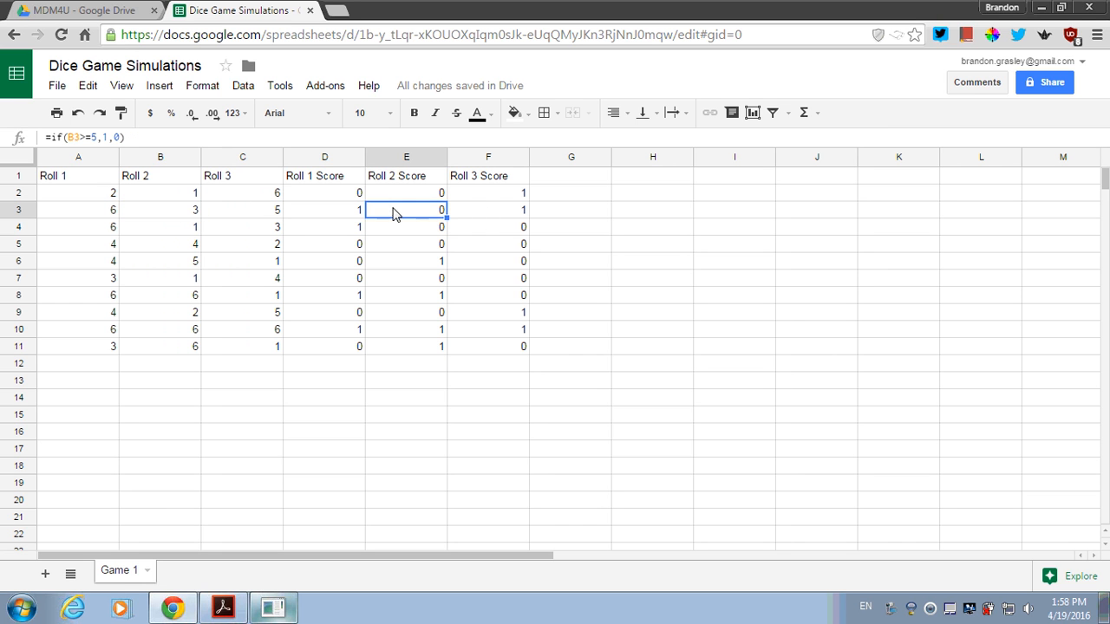
drag(342, 198, 497, 193)
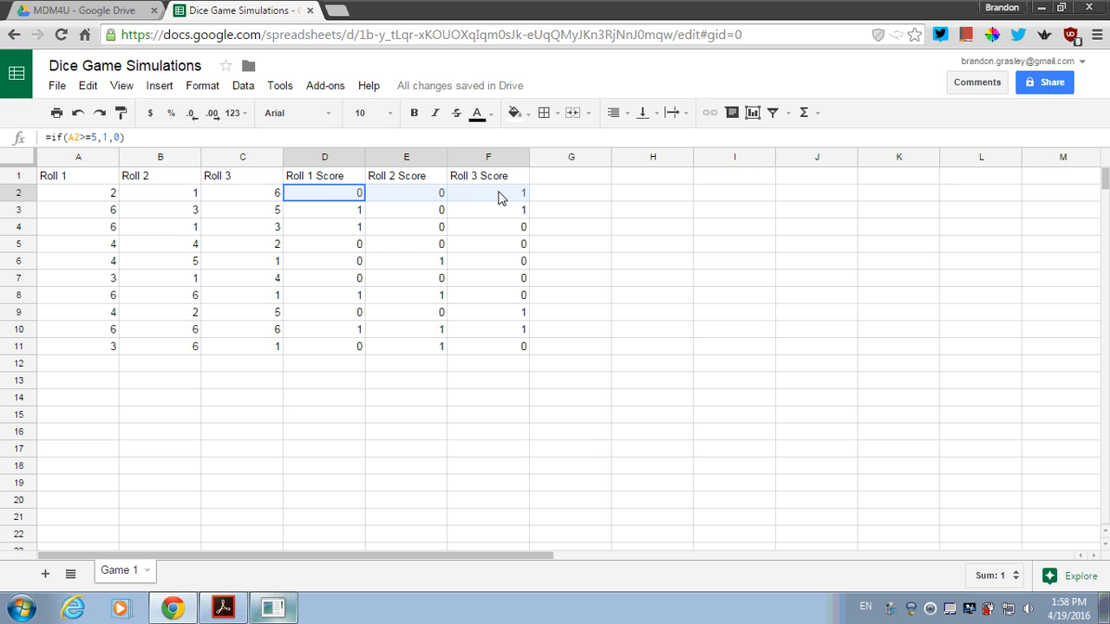
click(353, 198)
click(410, 200)
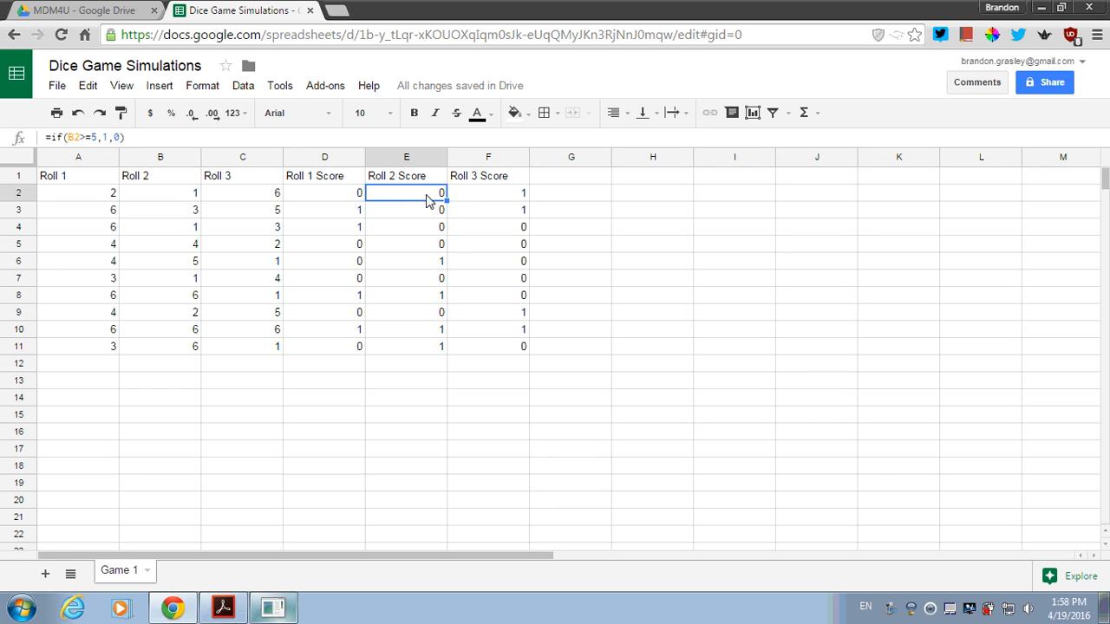
click(506, 207)
- Add the heading Total in G1, beside the Roll 3 Score heading
click(574, 177)
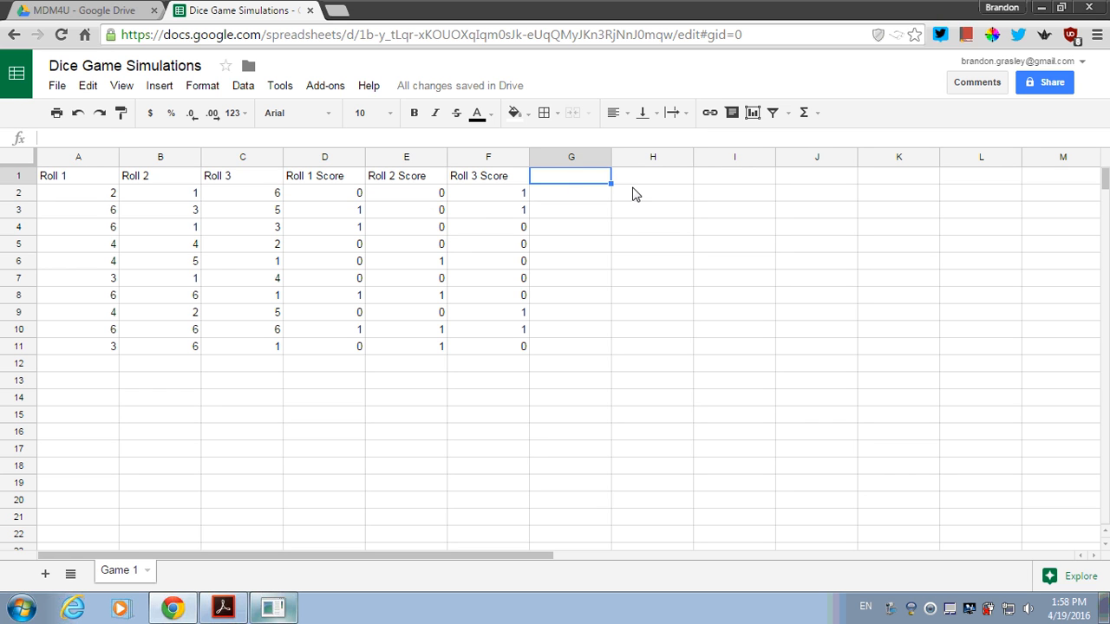
text(Total)
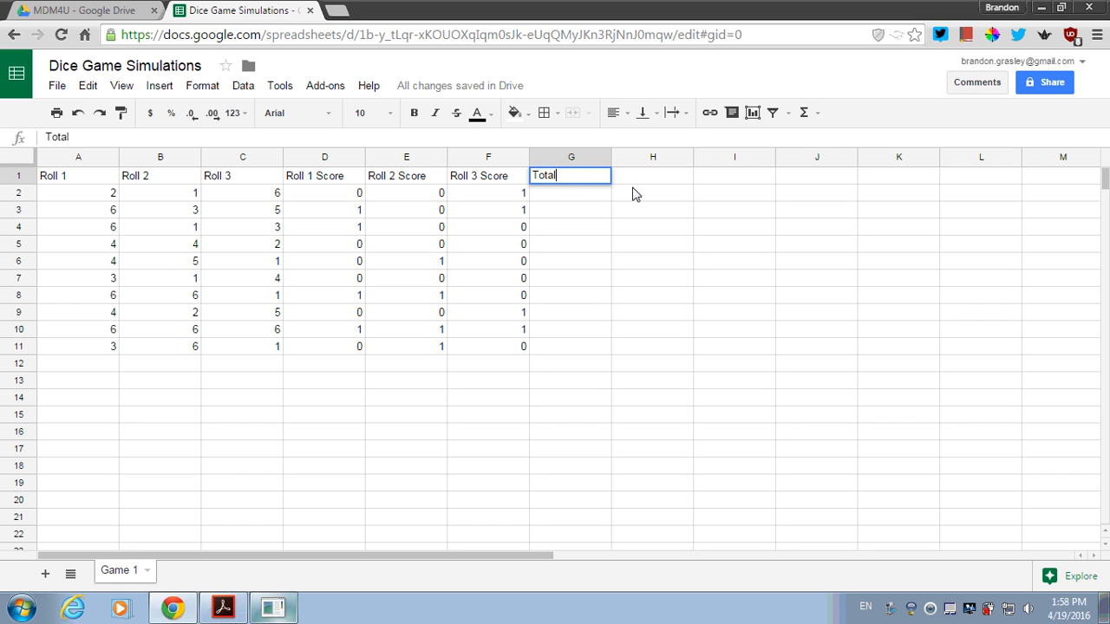
key(Return)
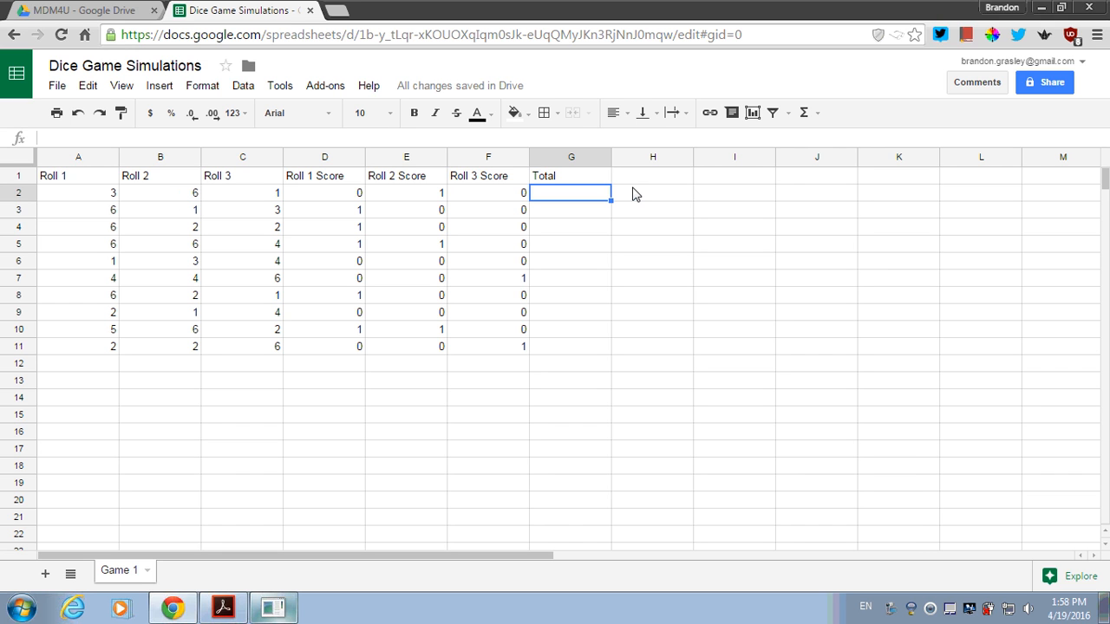
- Enter the formula =sum(d2:f2) in G2 to total the first turn's three roll scores
text(=)
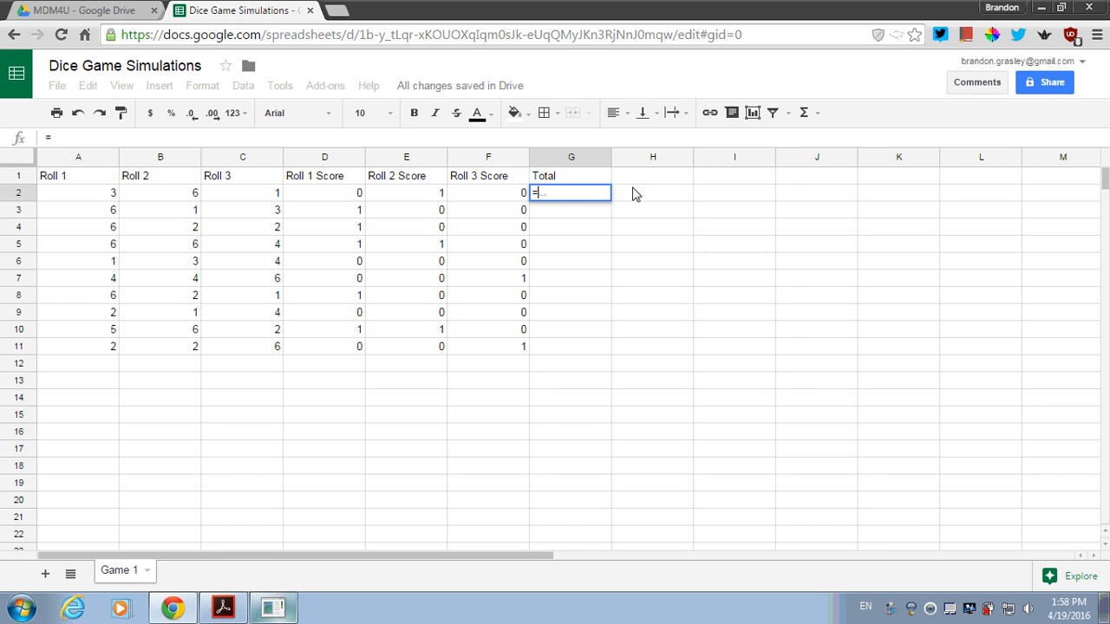
text(sum)
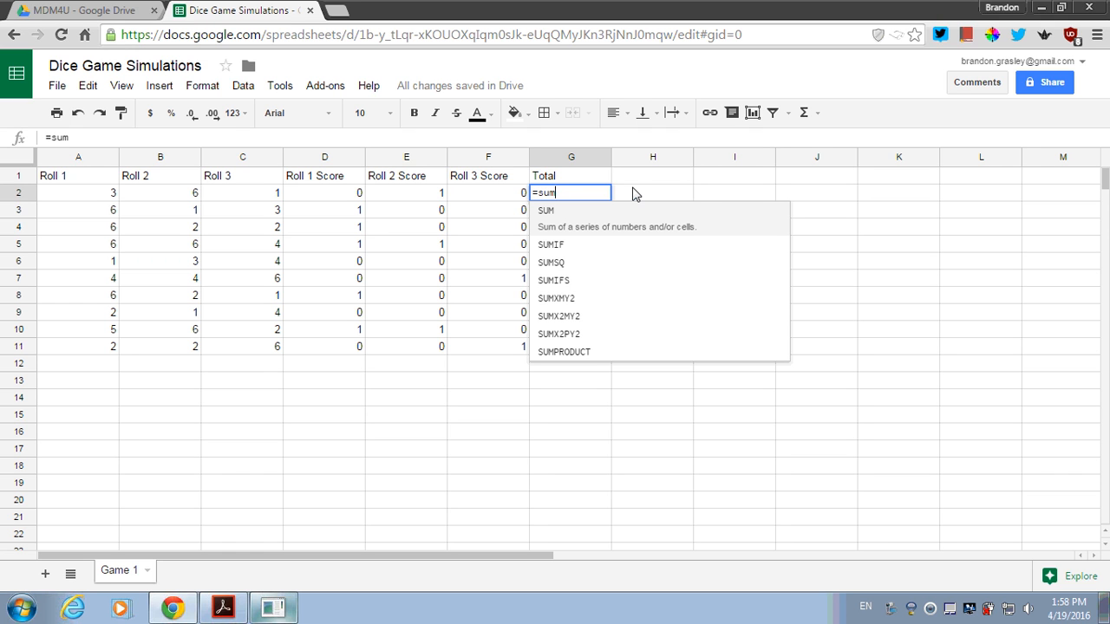
text(()
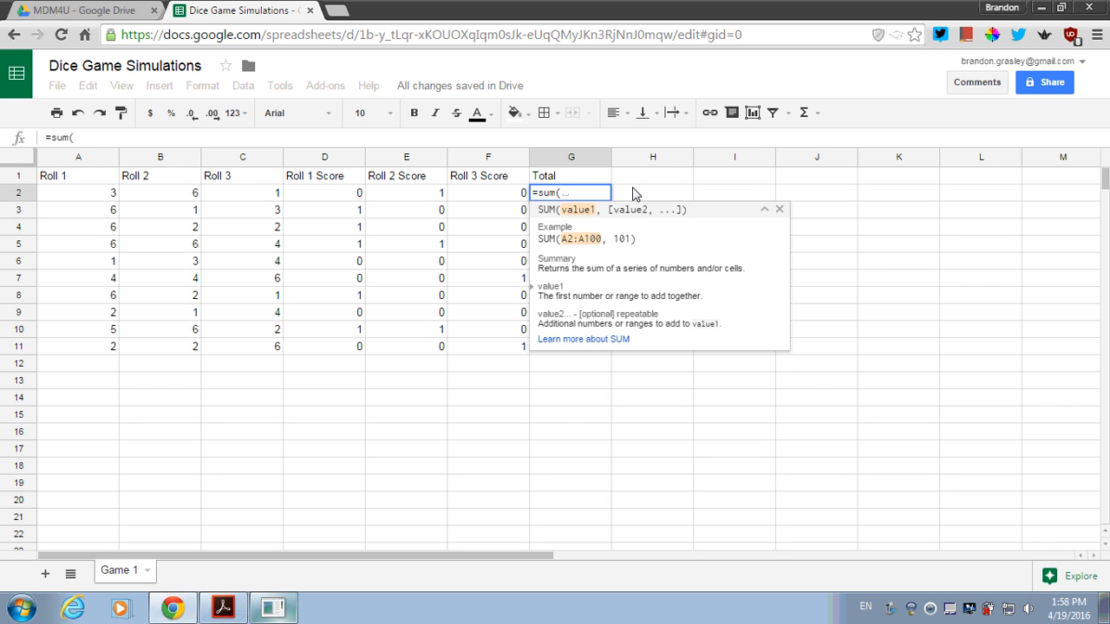
text(d2:)
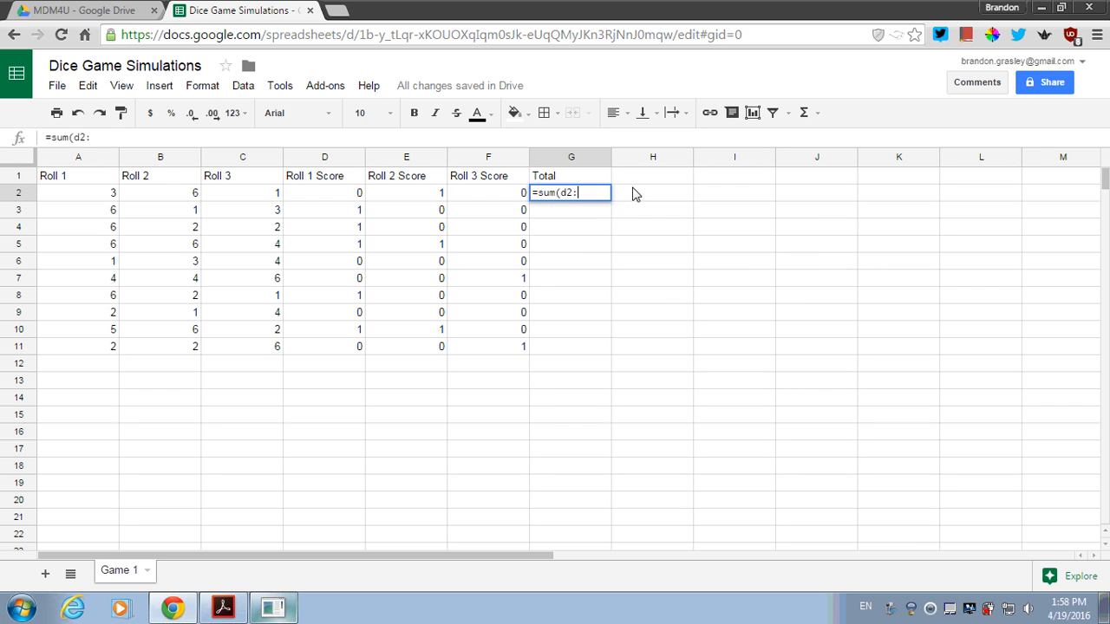
text(f2))
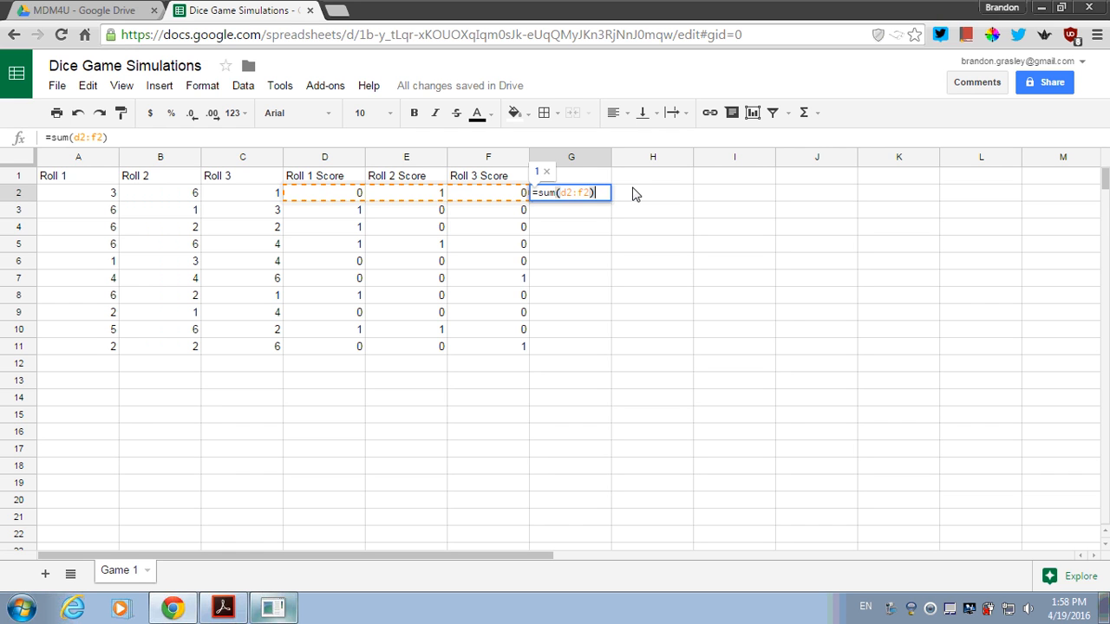
key(Return)
- Fill the total formula in G2 down through G11 for all ten turns
key(Up)
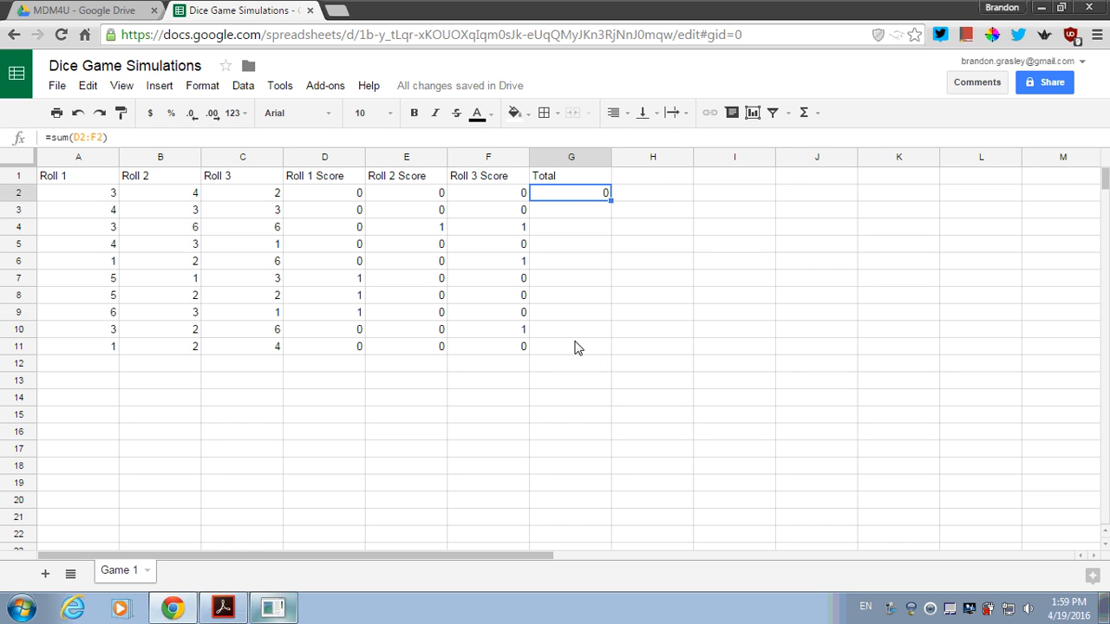
key(shift+Down)
key(shift+Down)
key(shift+Down)
key(shift+Down)
key(shift+Down)
key(shift+Down)
key(shift+Down)
key(shift+Down)
key(shift+Down)
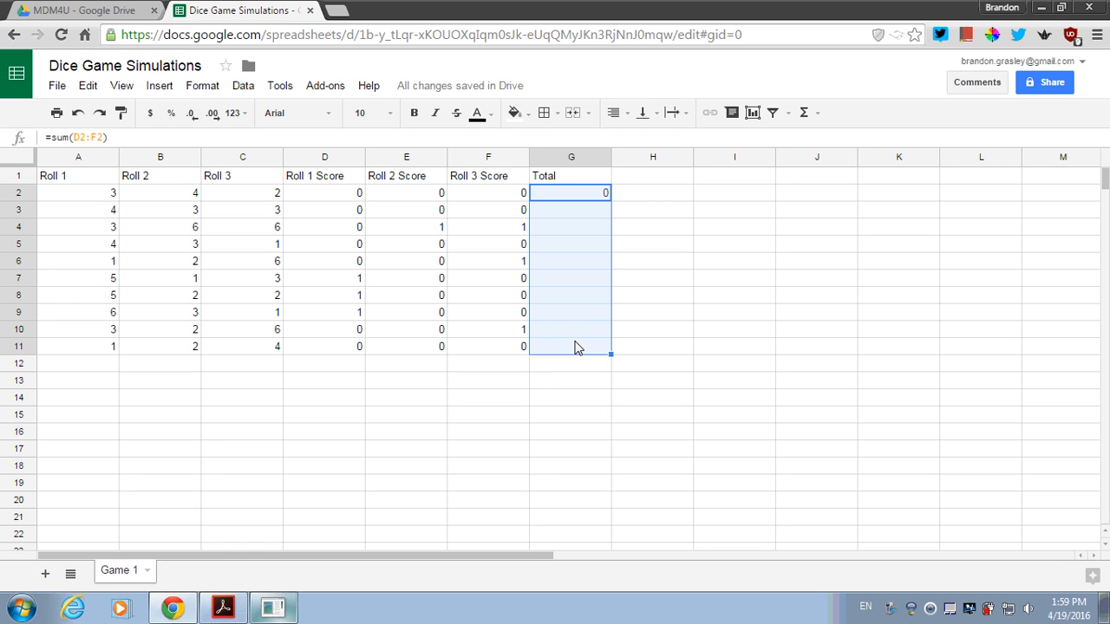
key(ctrl+d)
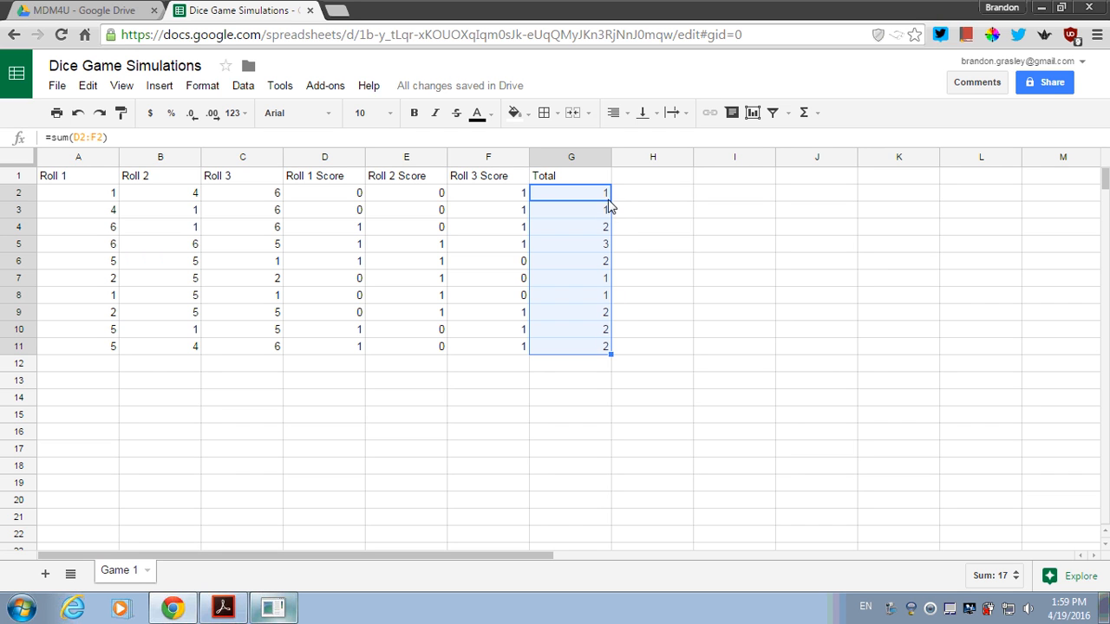
- Make the die rolls in A2:C11 and the turn totals in G2:G11 bold
drag(230, 193, 99, 347)
click(413, 113)
click(631, 199)
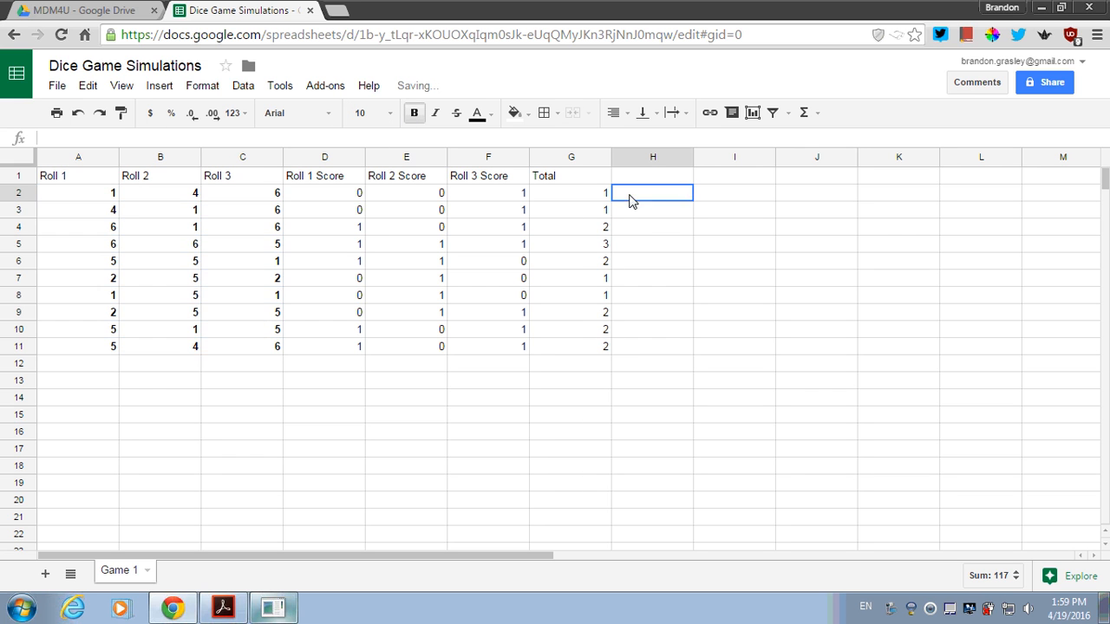
drag(587, 194, 585, 349)
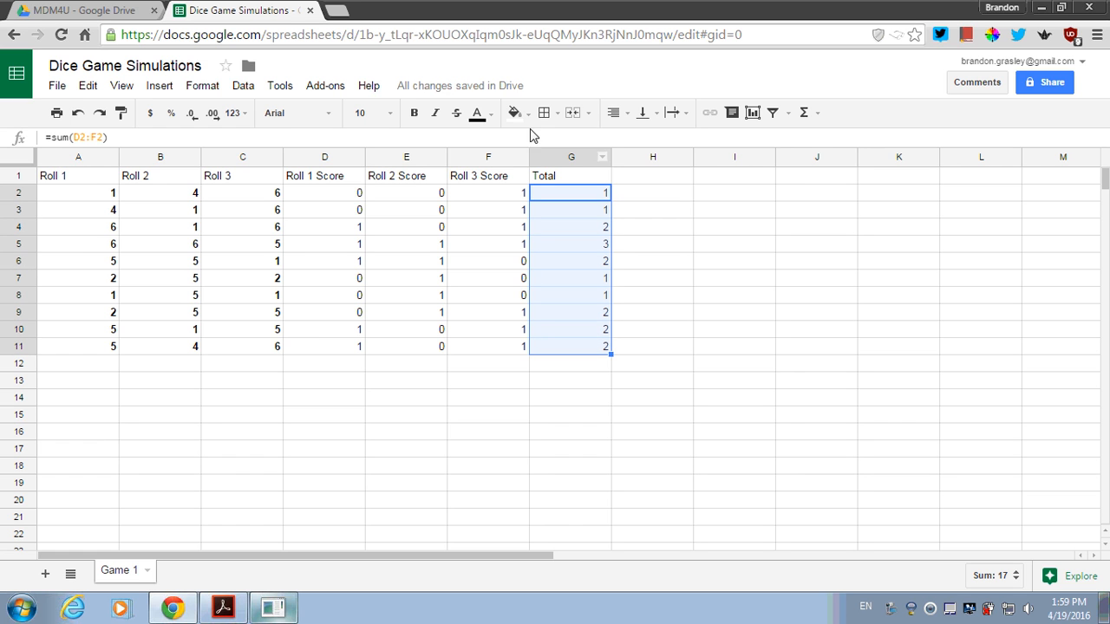
click(414, 113)
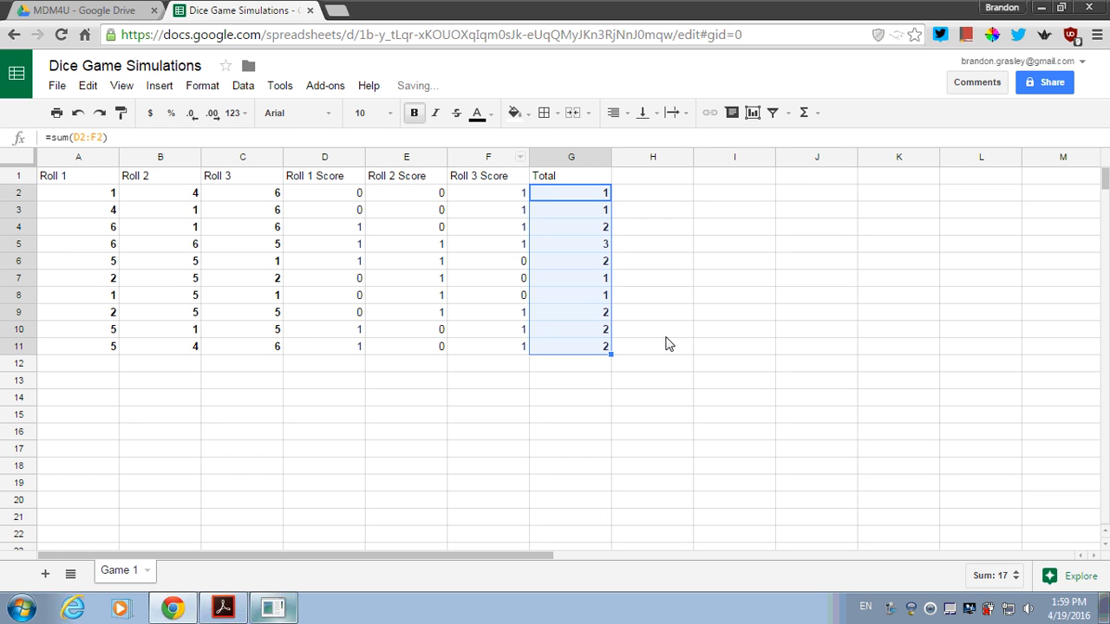
- Enter the label Game Total: in F12, below the Roll 3 Score column
click(506, 368)
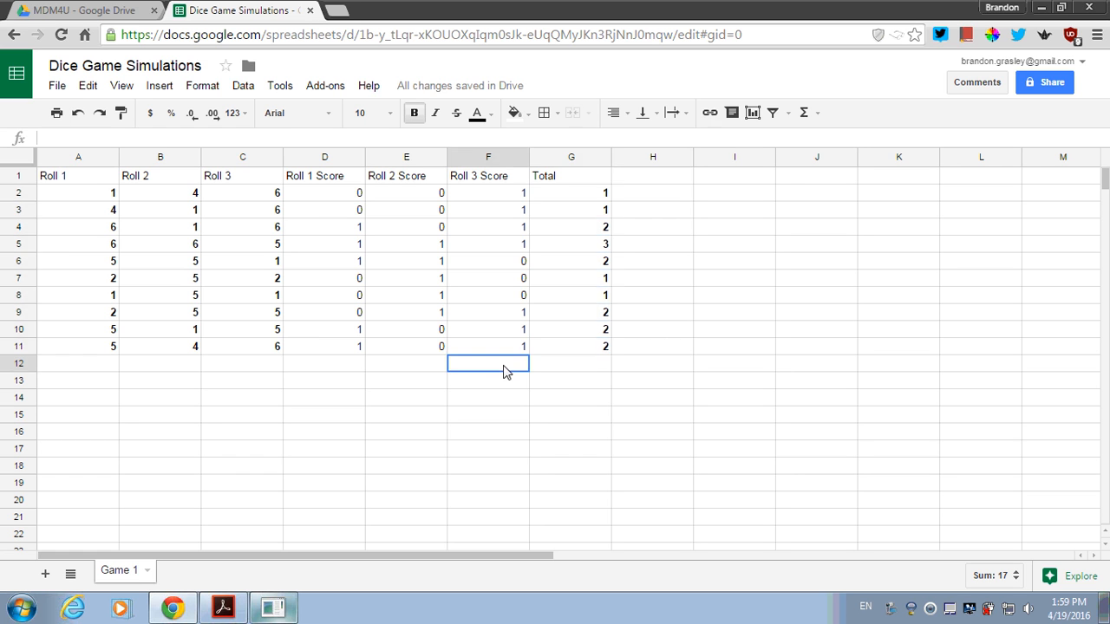
text(Game TOtal)
key(BackSpace)
key(BackSpace)
key(BackSpace)
key(BackSpace)
text(toal)
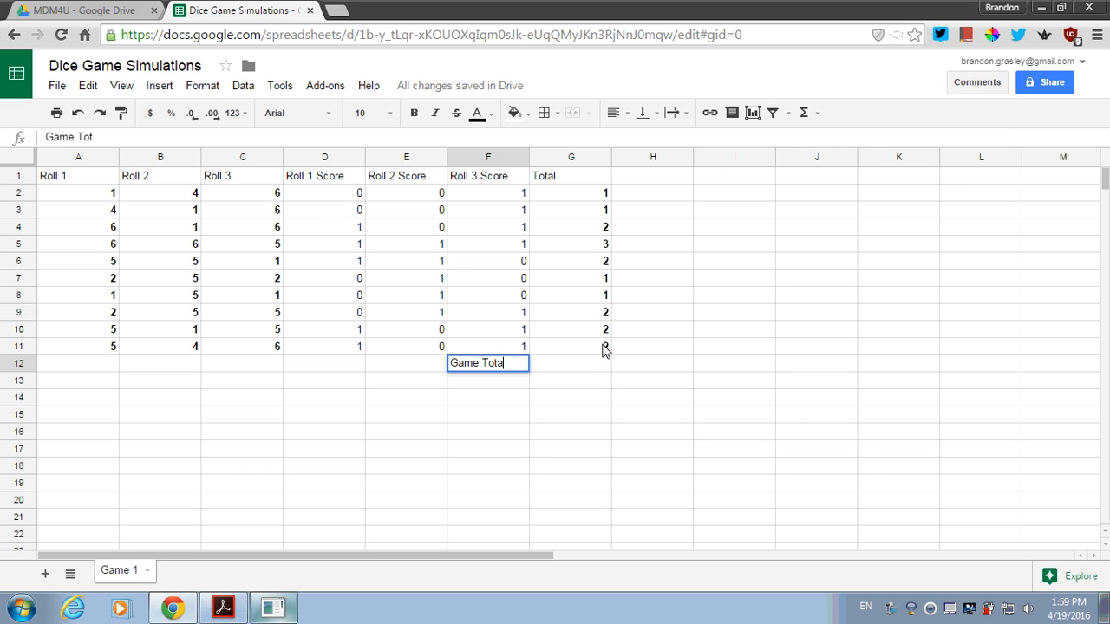
key(Tab)
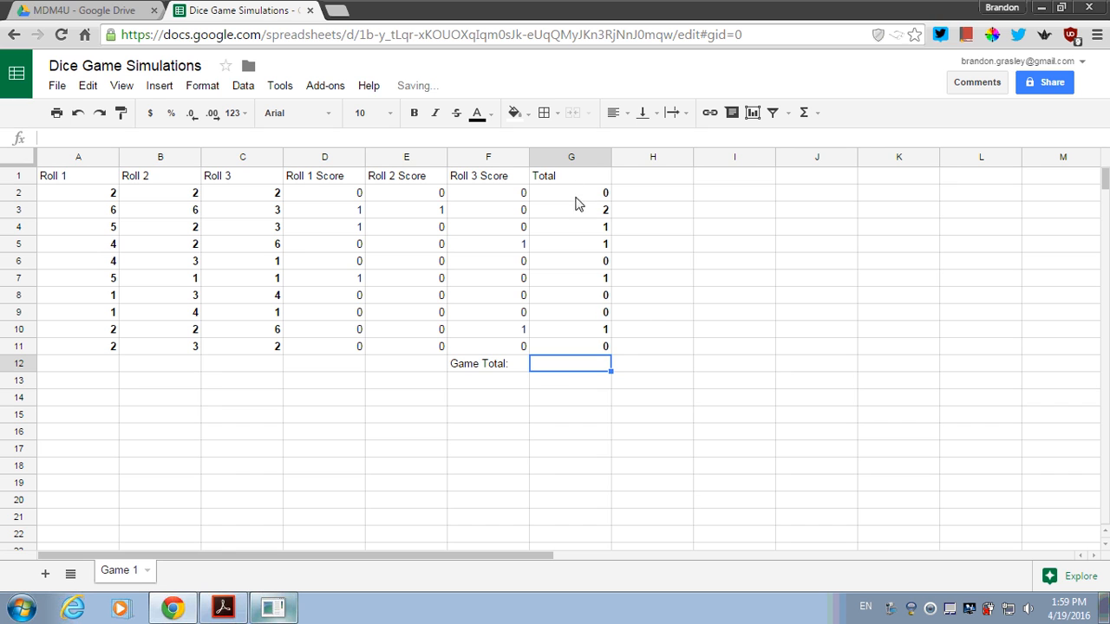
- Enter the formula =sum(G2:G11) in G12 to total the ten turn scores for the game
text(sum)
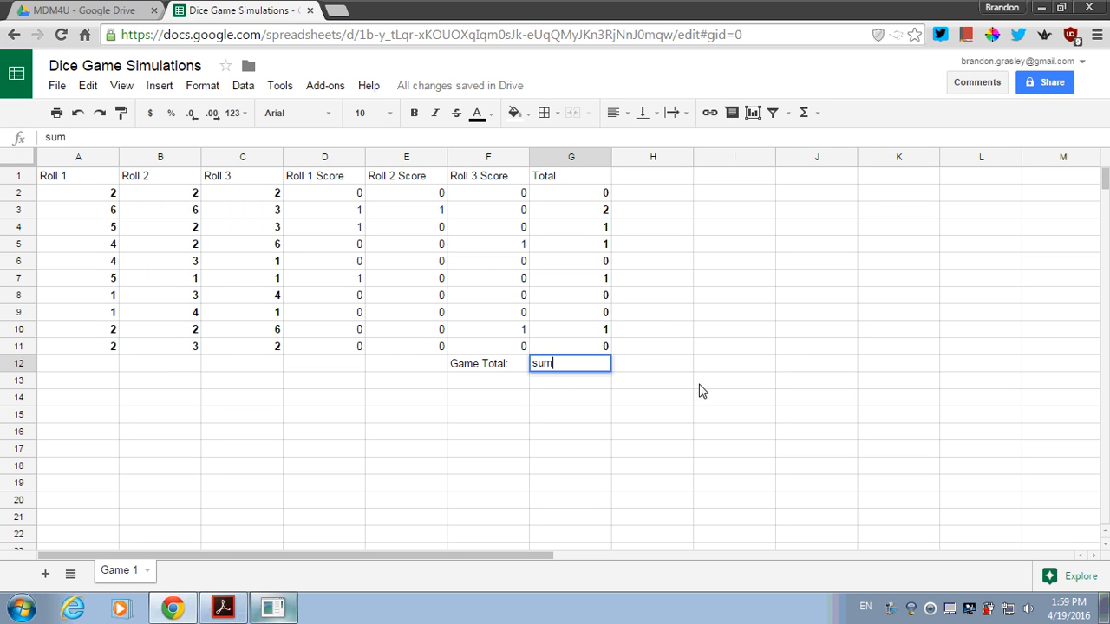
key(BackSpace)
key(BackSpace)
key(BackSpace)
text(=sum()
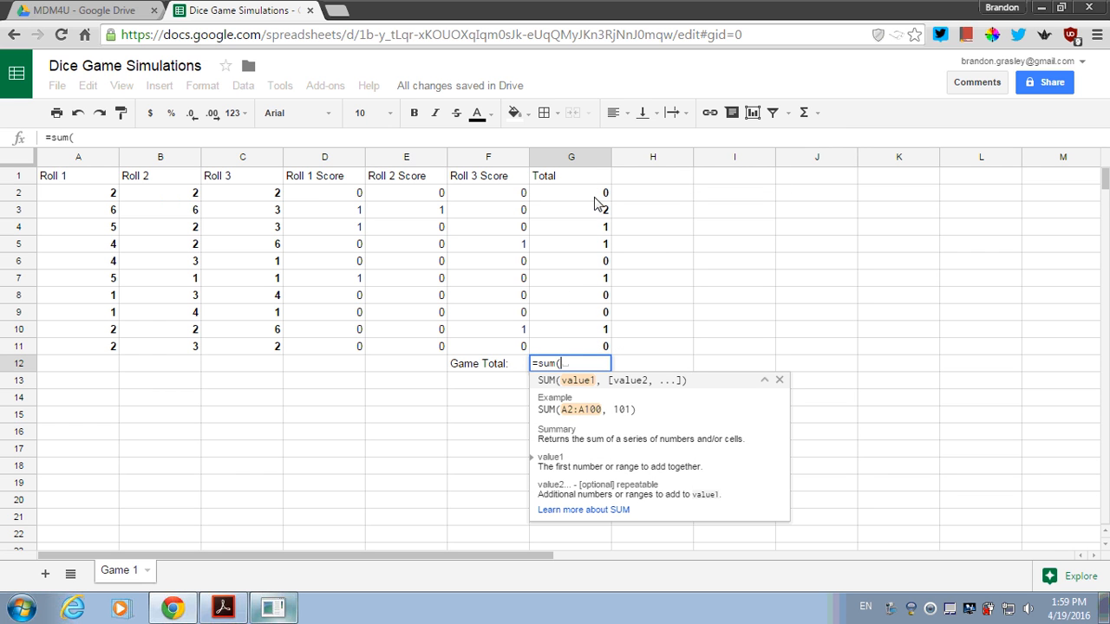
drag(586, 196, 588, 354)
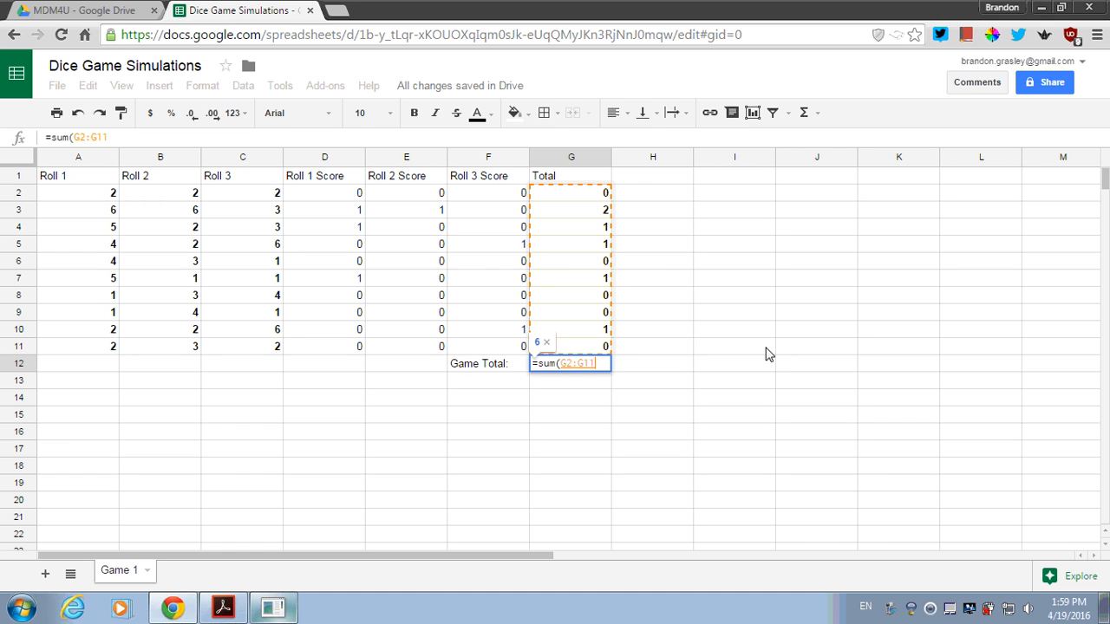
text())
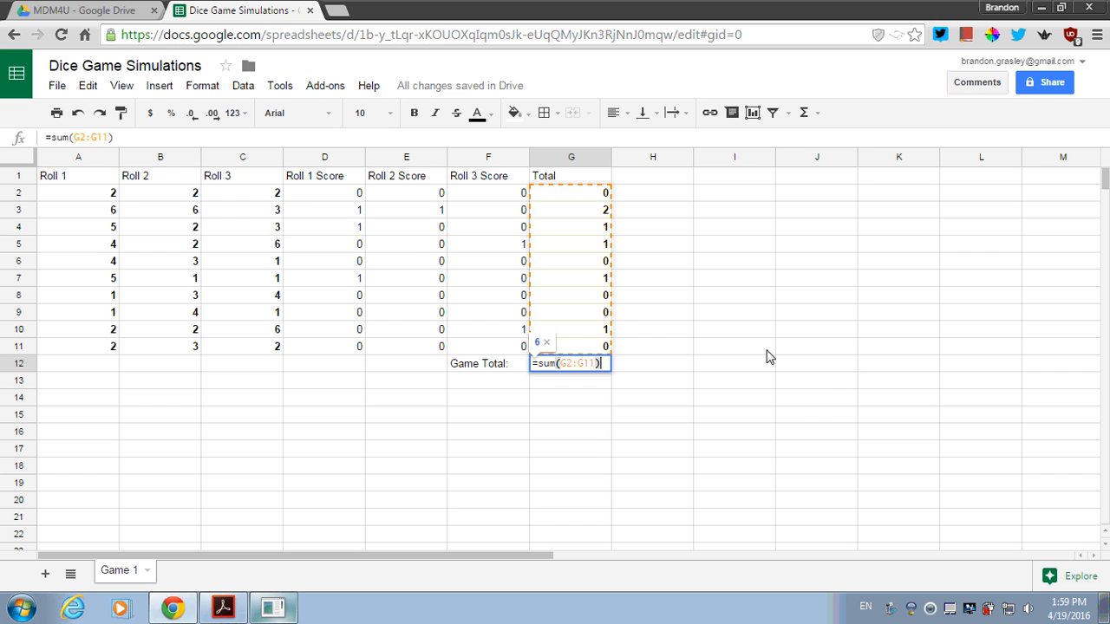
key(Return)
click(609, 367)
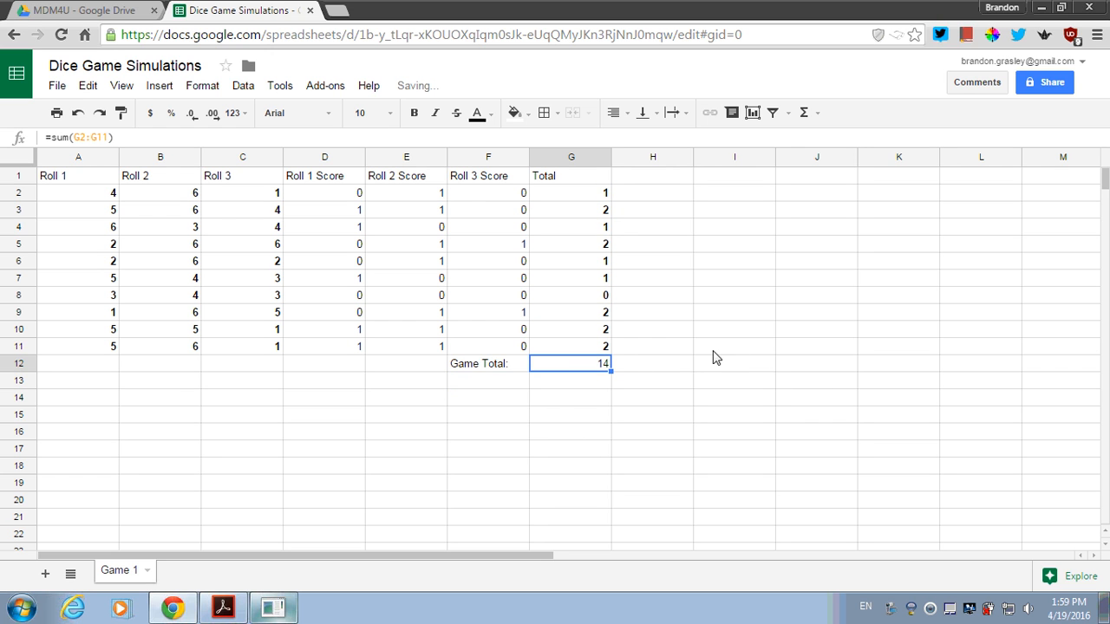
- Make the game total label and value in F12:G12 and the row 1 headers in A1:G1 bold
drag(488, 369, 587, 364)
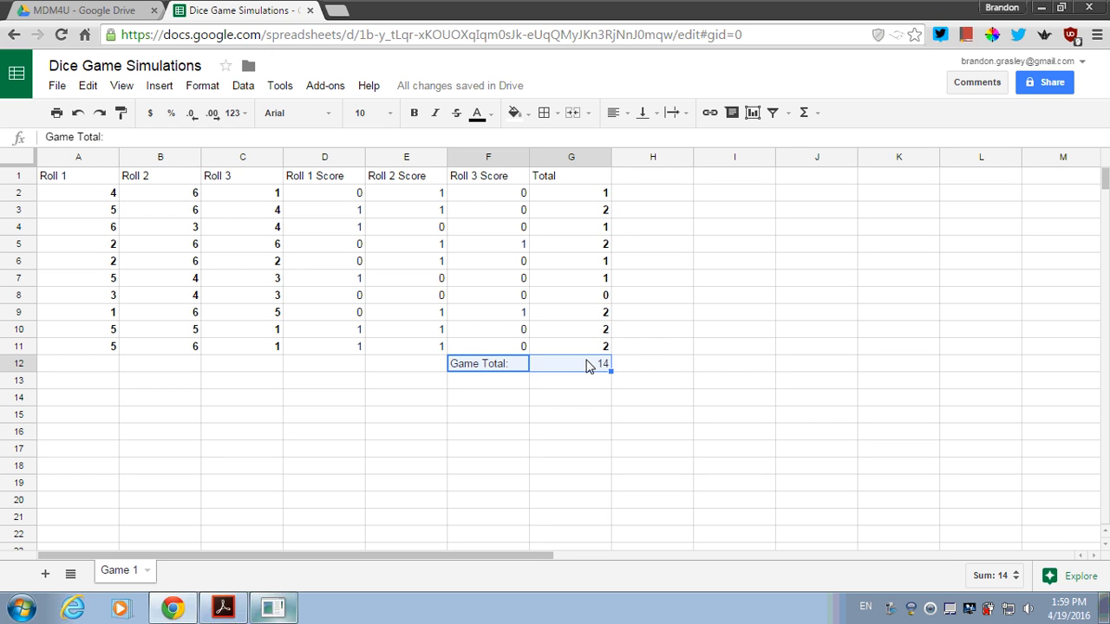
key(ctrl+b)
click(646, 369)
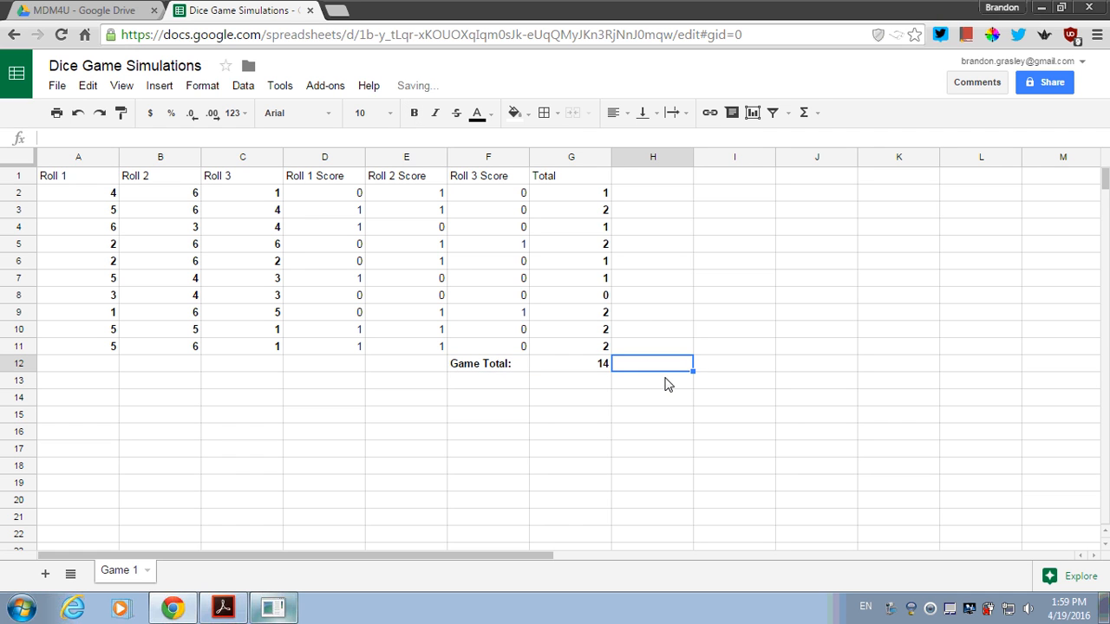
click(59, 179)
drag(291, 173, 549, 173)
key(ctrl+b)
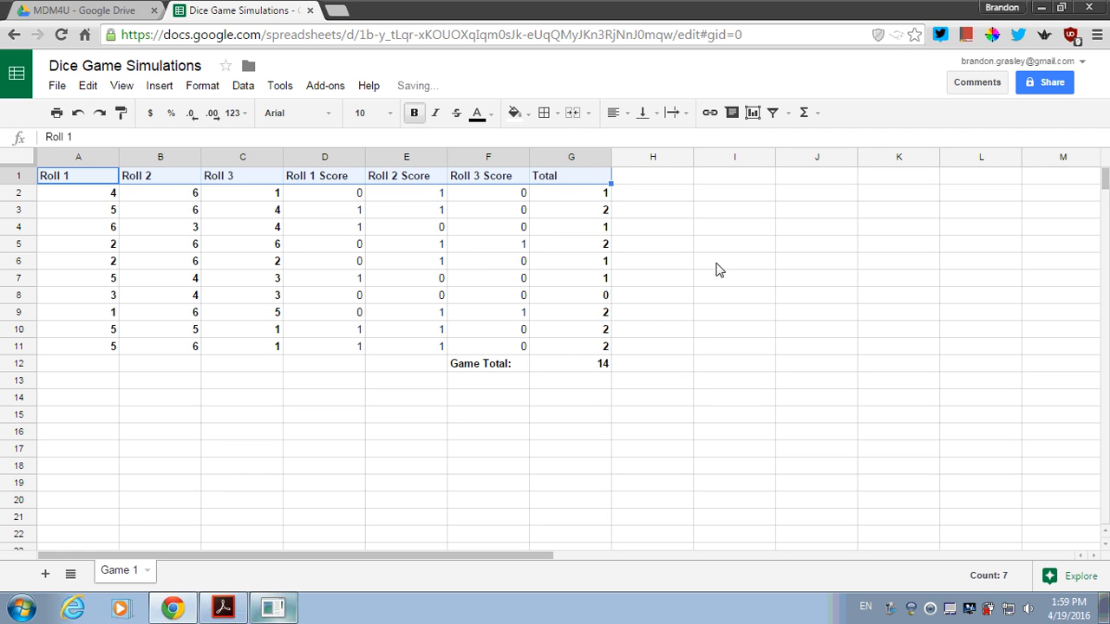
click(646, 302)
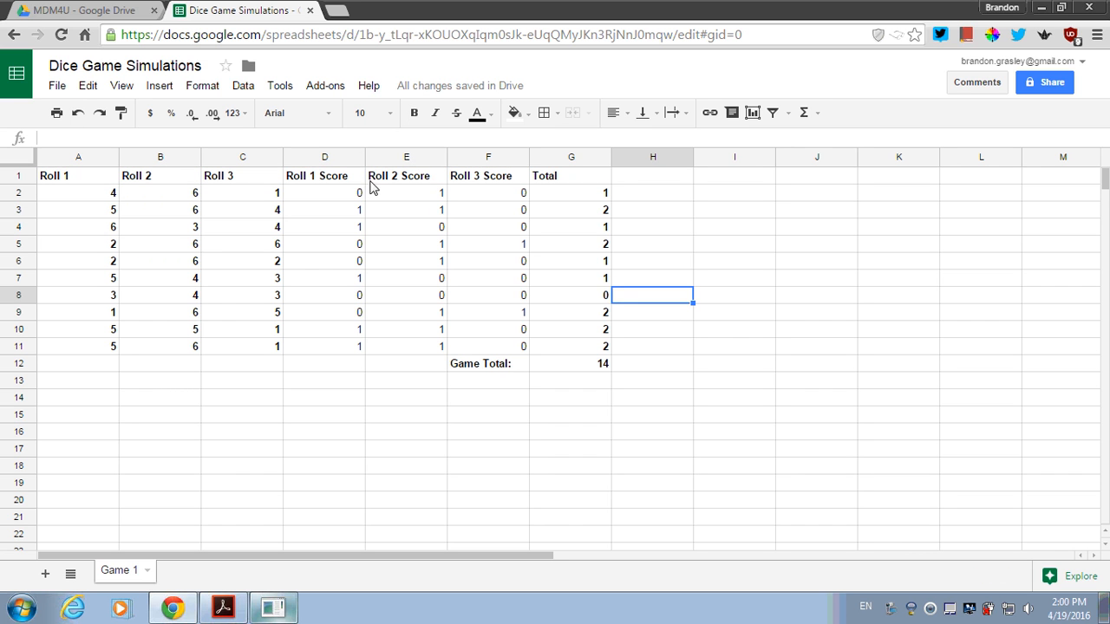
click(345, 165)
drag(345, 165, 489, 240)
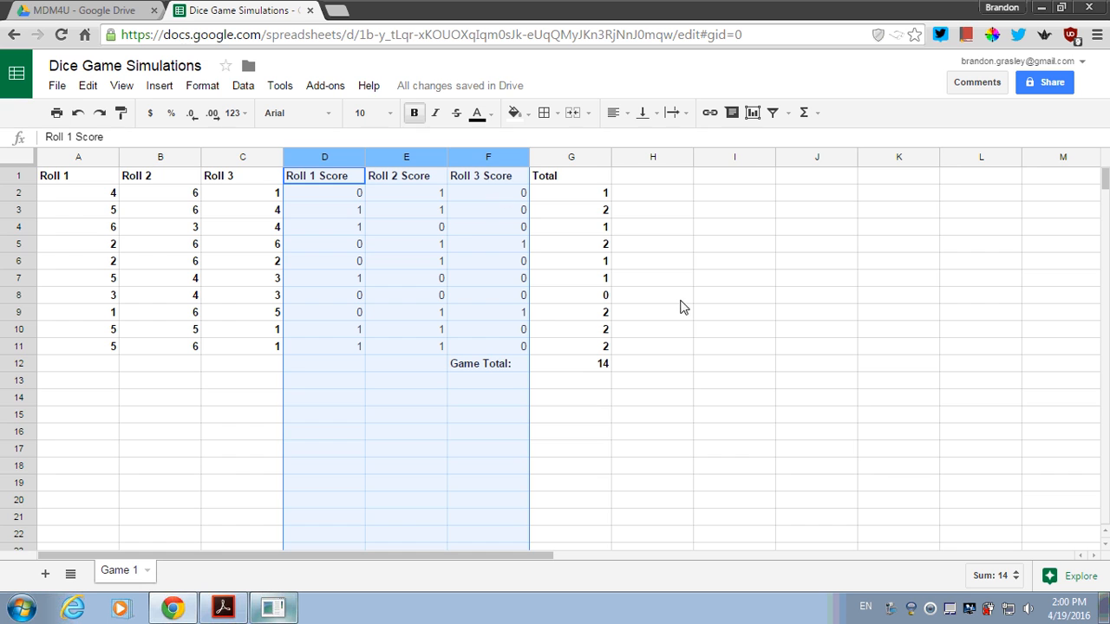
click(645, 350)
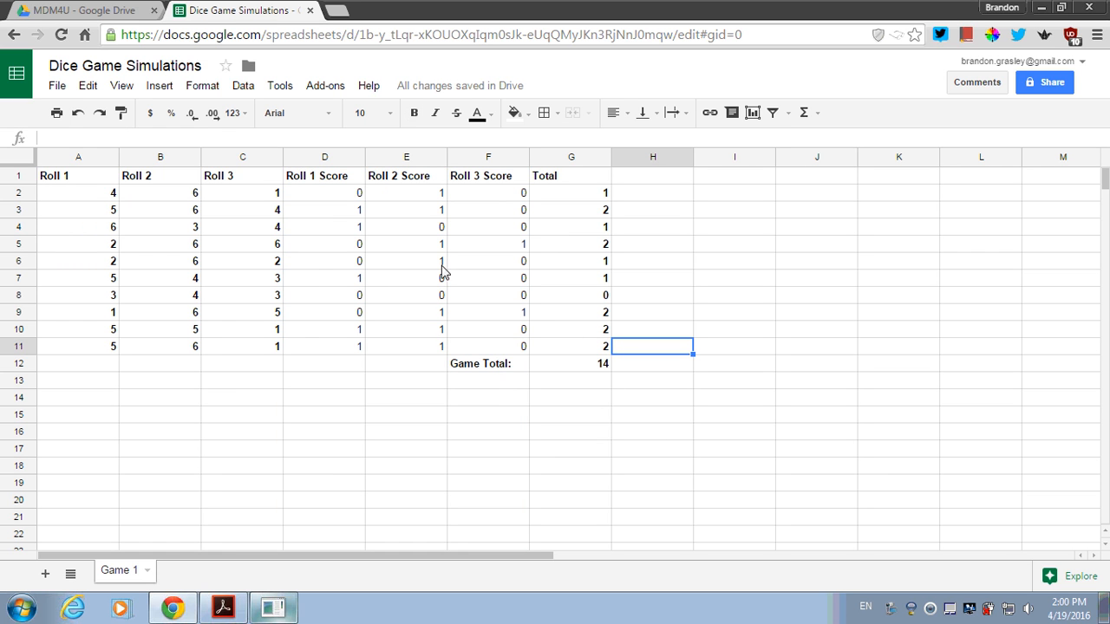
click(95, 179)
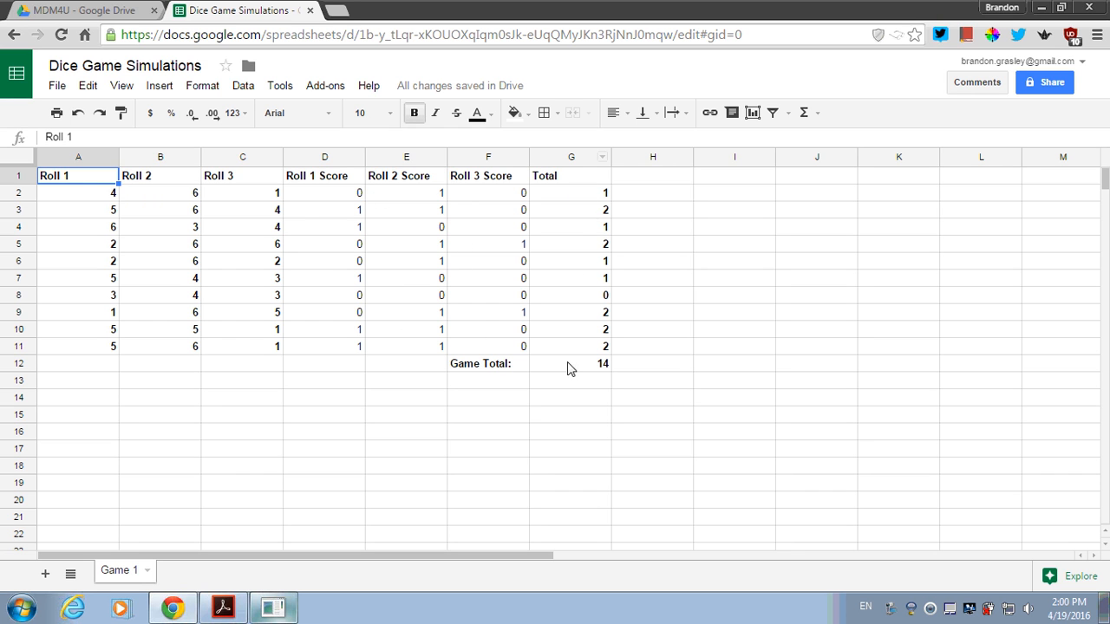
- Read the Game 2 rules in the assignment PDF in Acrobat Reader, return to the spreadsheet and add a new sheet named Game 2
click(223, 608)
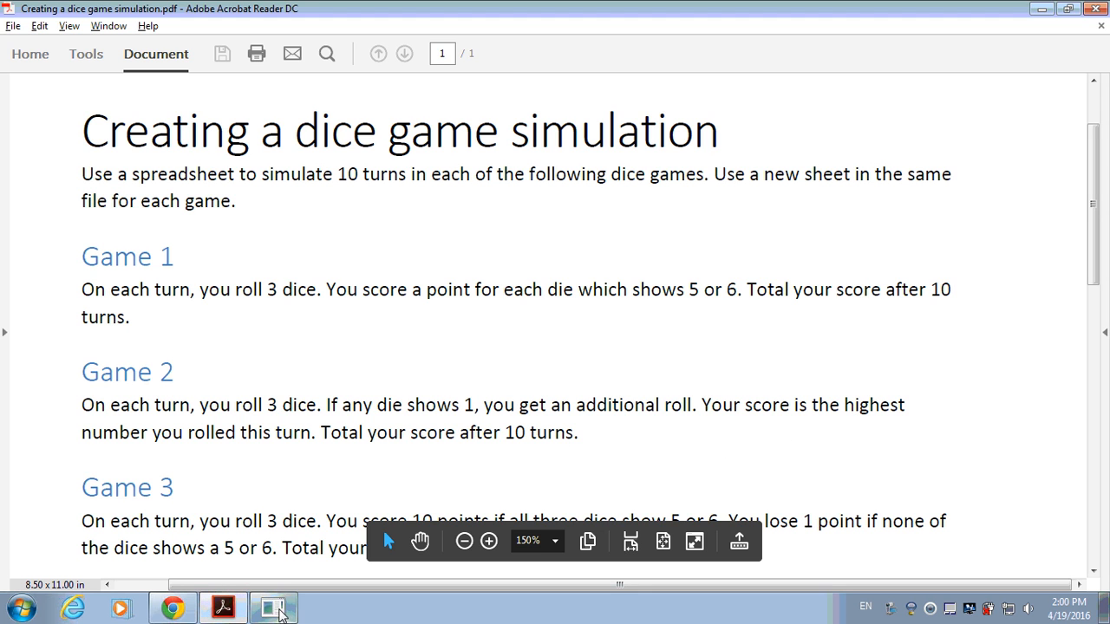
click(173, 607)
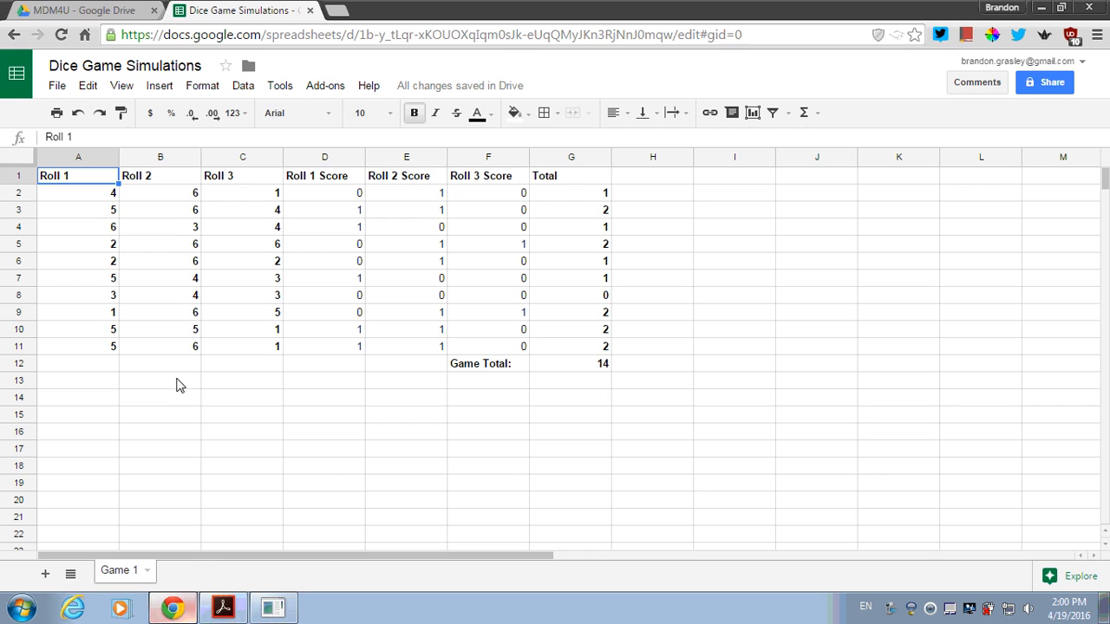
click(46, 574)
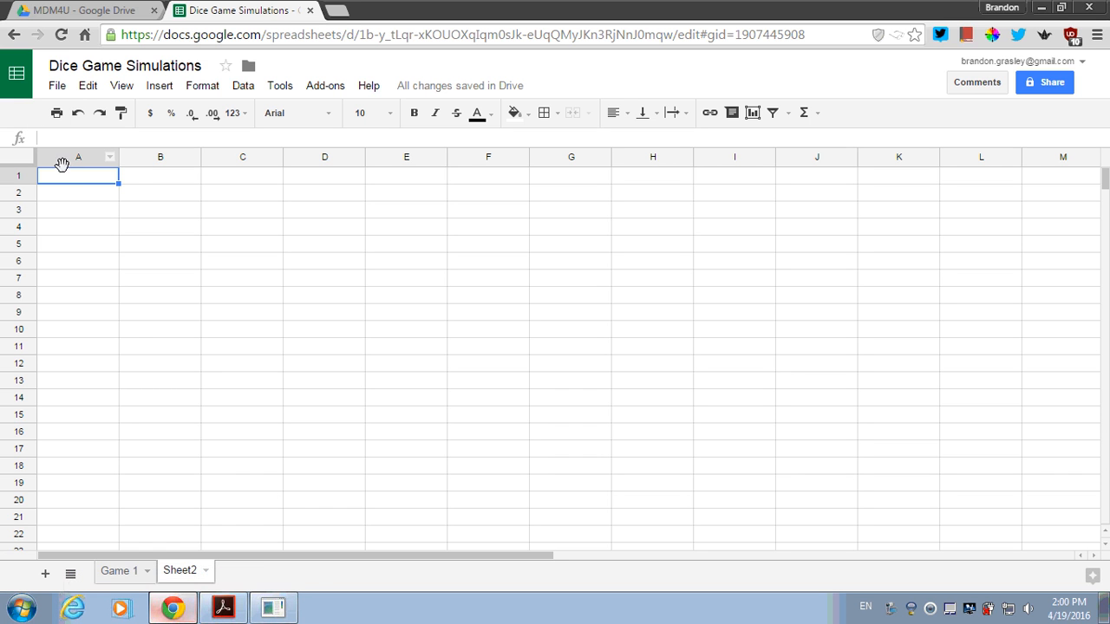
click(203, 572)
click(229, 406)
text(Game 2)
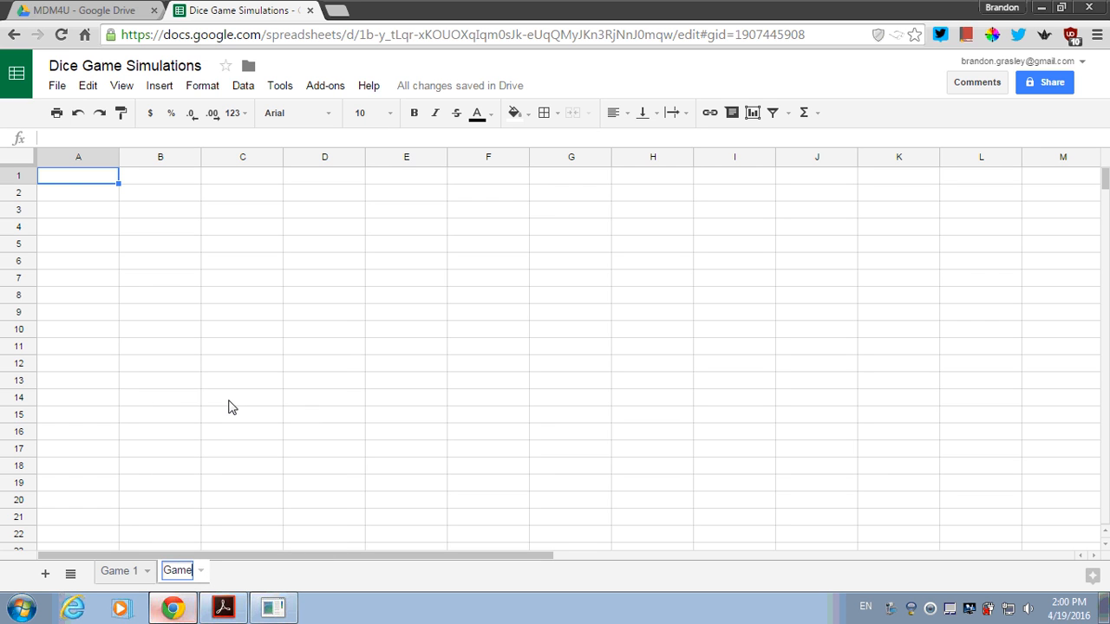
key(Return)
- Copy the three roll columns with their headers, A1:C11, from the Game 1 sheet to A1 of the Game 2 sheet
click(119, 574)
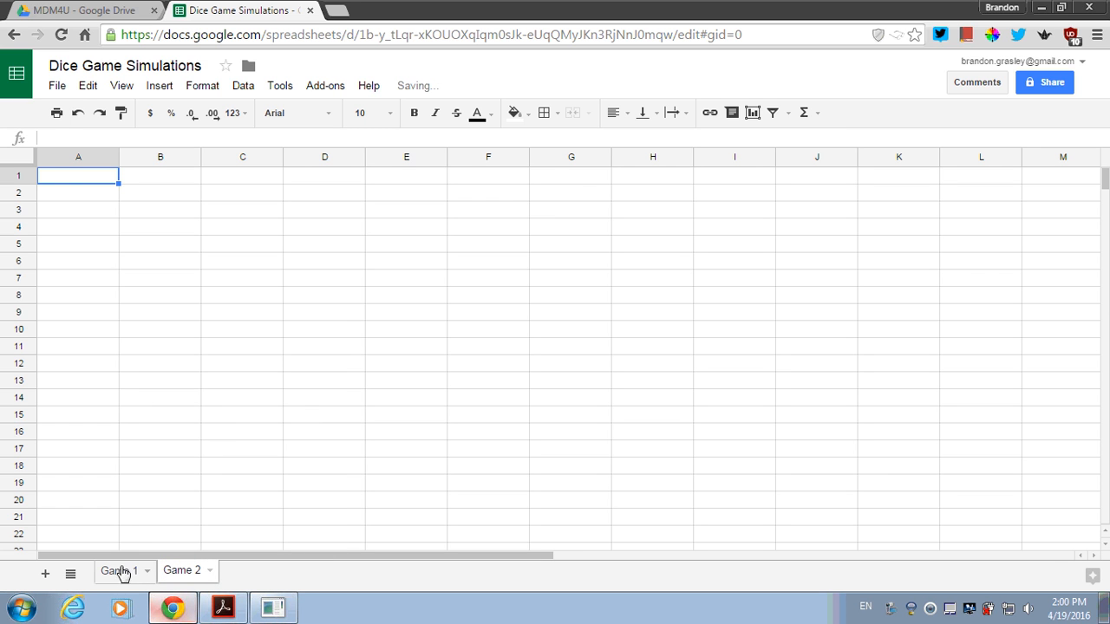
click(65, 189)
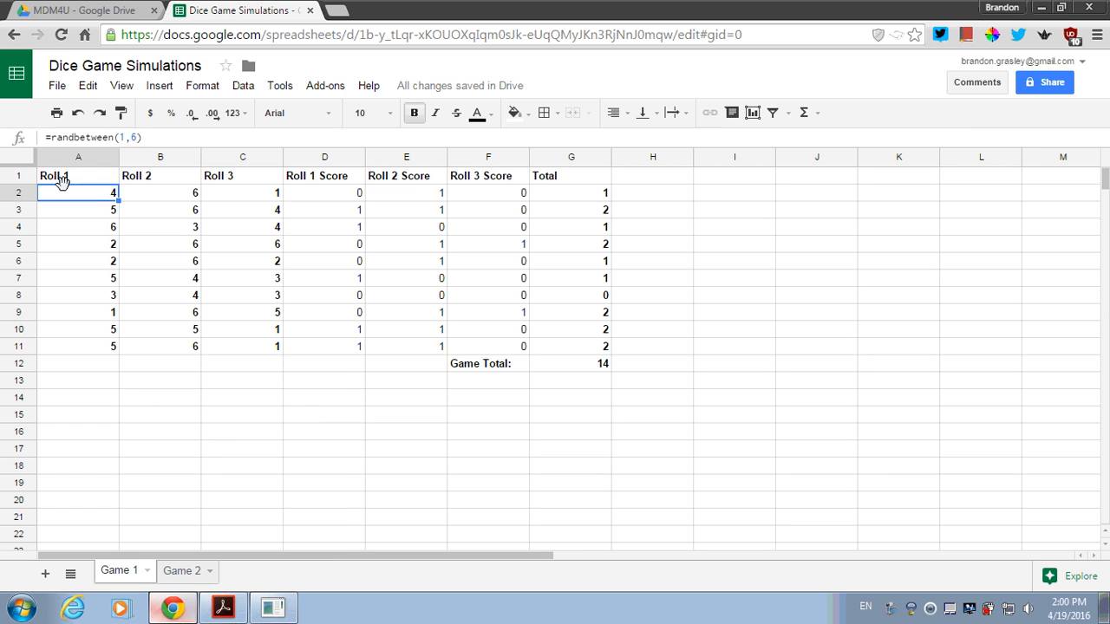
shift+click(242, 347)
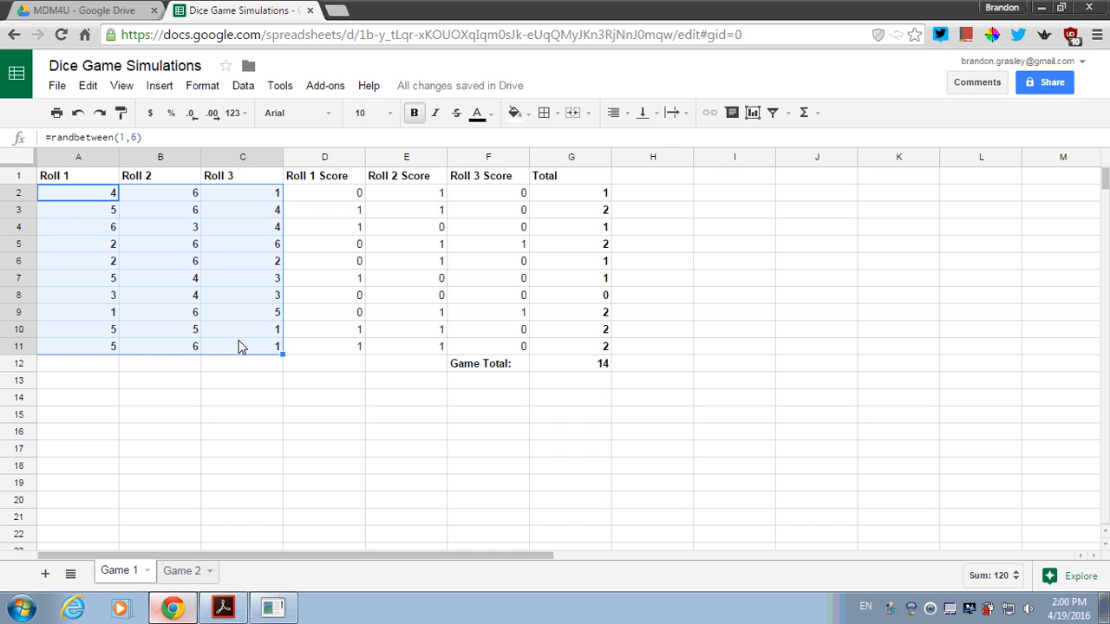
click(101, 176)
shift+click(255, 353)
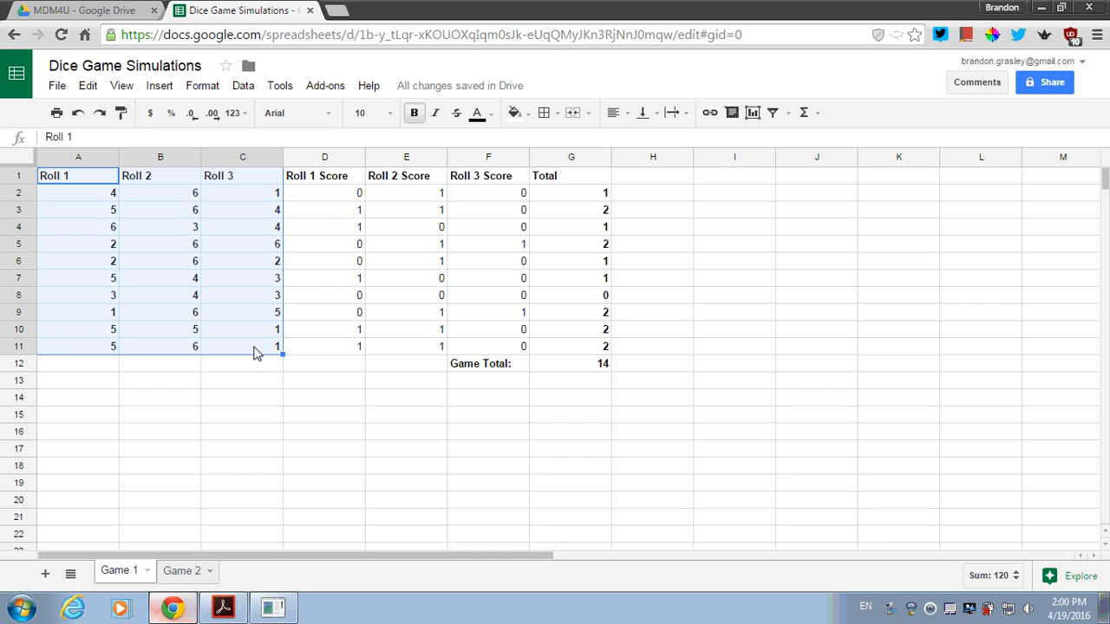
click(173, 574)
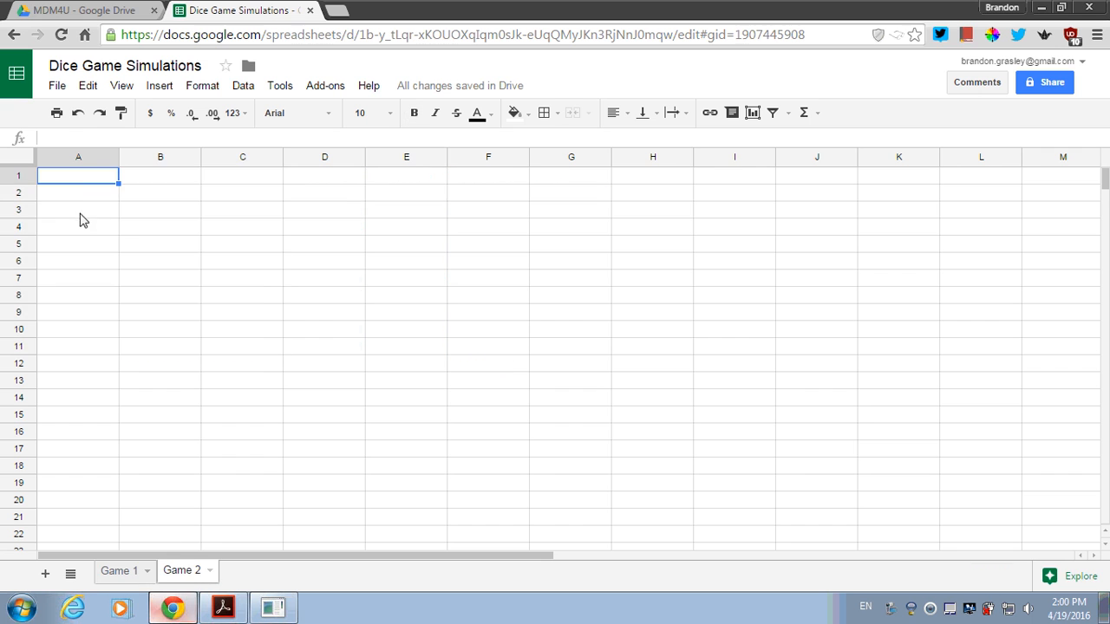
key(ctrl+v)
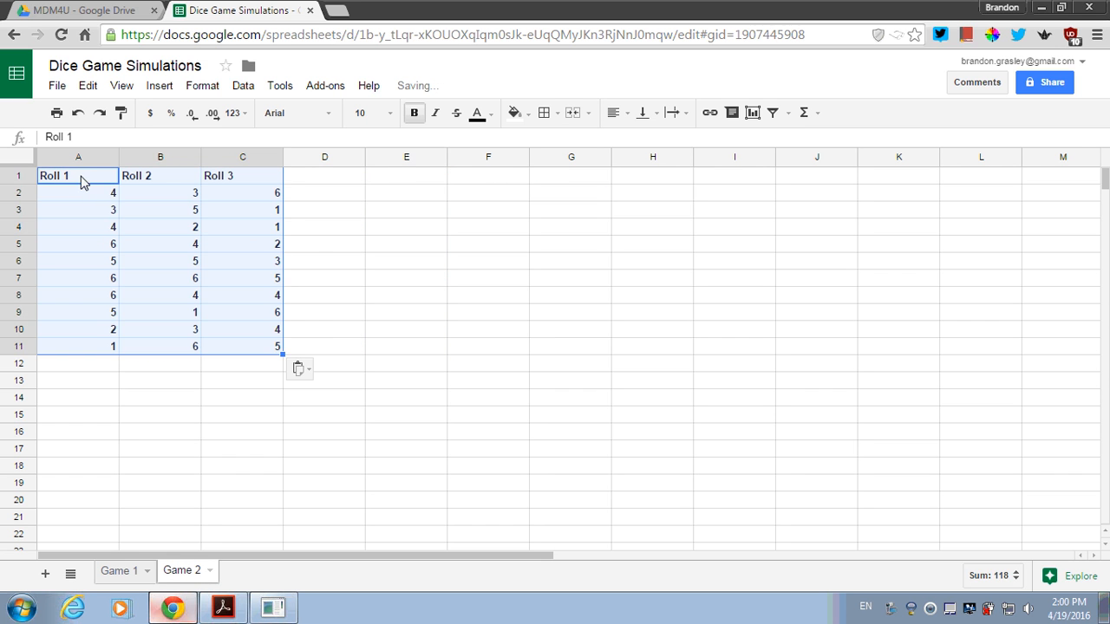
click(87, 192)
click(130, 205)
click(49, 241)
click(185, 258)
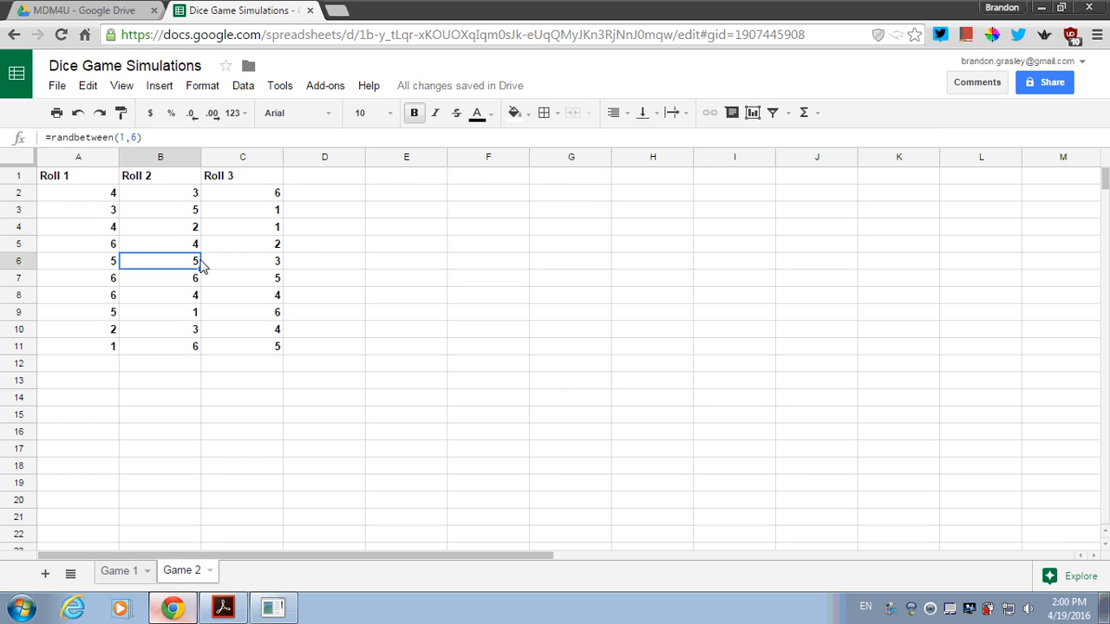
click(266, 275)
click(251, 205)
click(179, 252)
- Enter the header Roll 4(?) in D1 of the Game 2 sheet for the possible additional roll
click(305, 176)
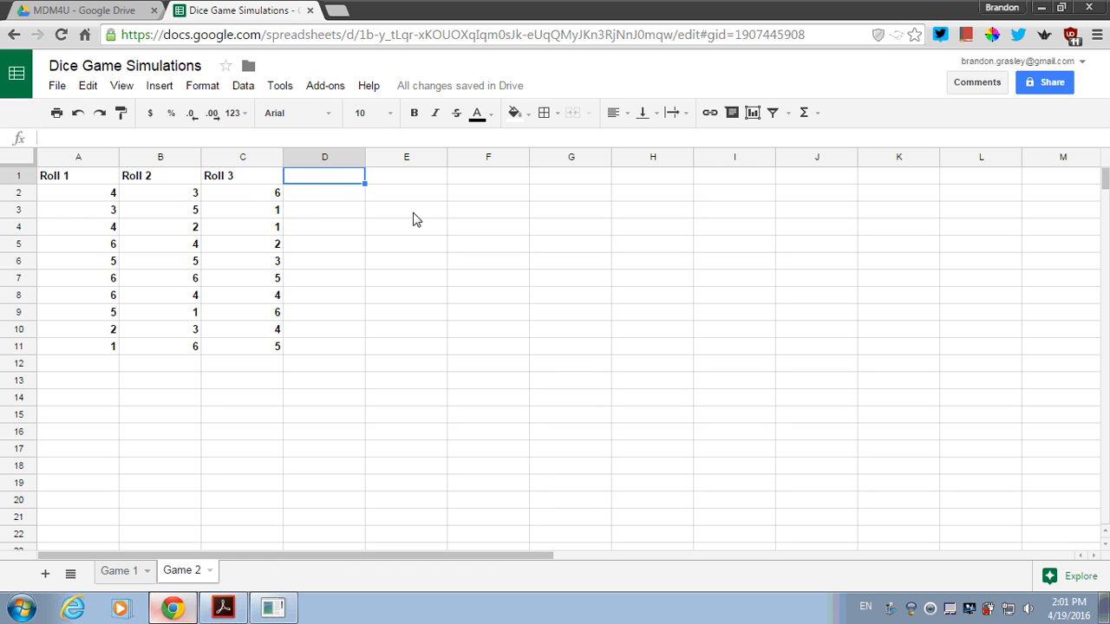
text(Roll 4(?)
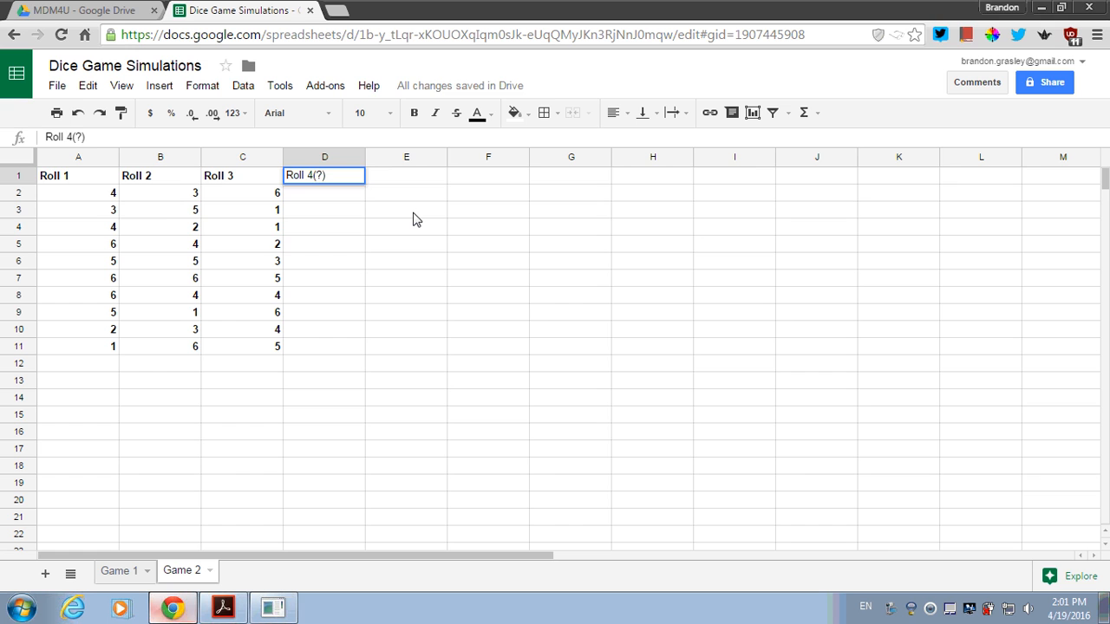
key(Return)
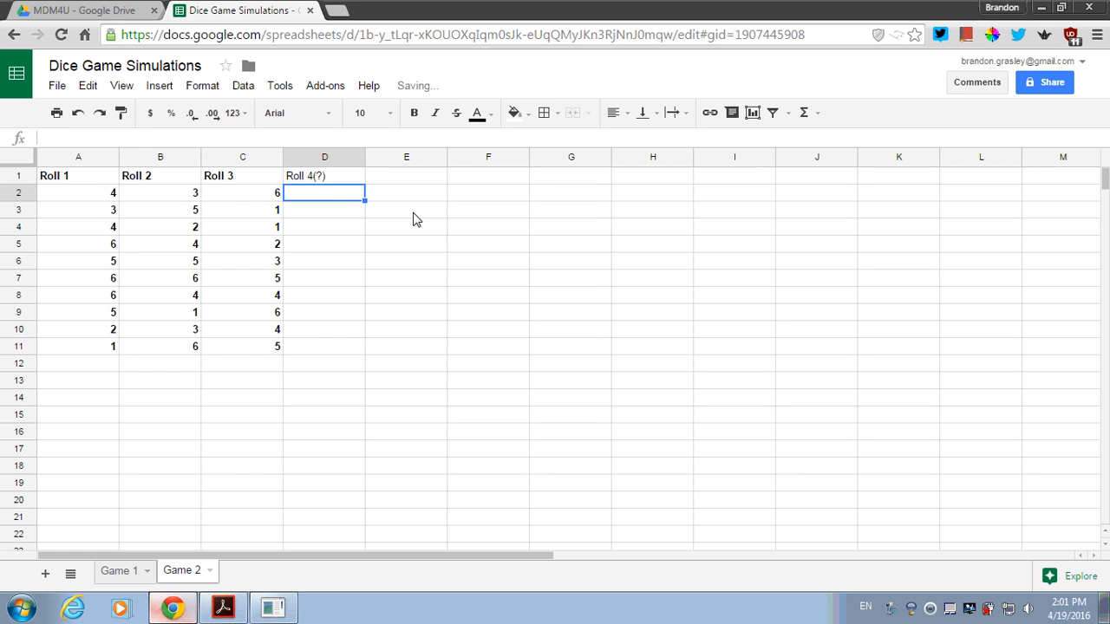
- Fill the =randbetween(1,6) formulas from C2:C11 across into D2:D11 to generate a fourth roll for every turn
key(Left)
key(shift+Down)
key(shift+Down)
key(shift+Down)
key(shift+Down)
key(shift+Down)
key(shift+Down)
key(shift+Down)
key(shift+Down)
key(shift+Down)
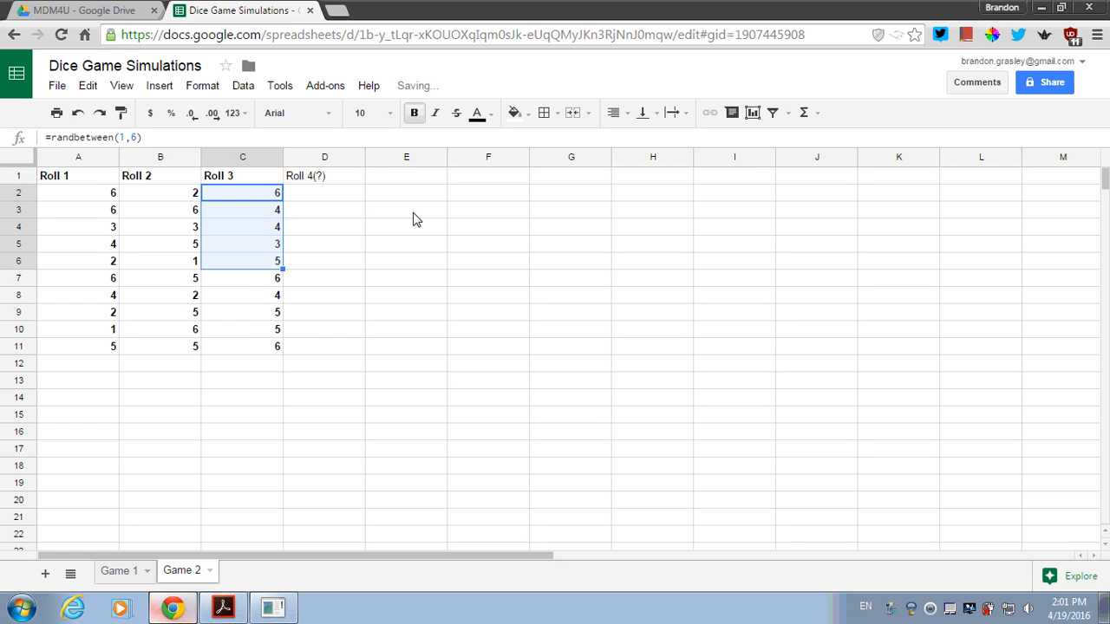
key(shift+Right)
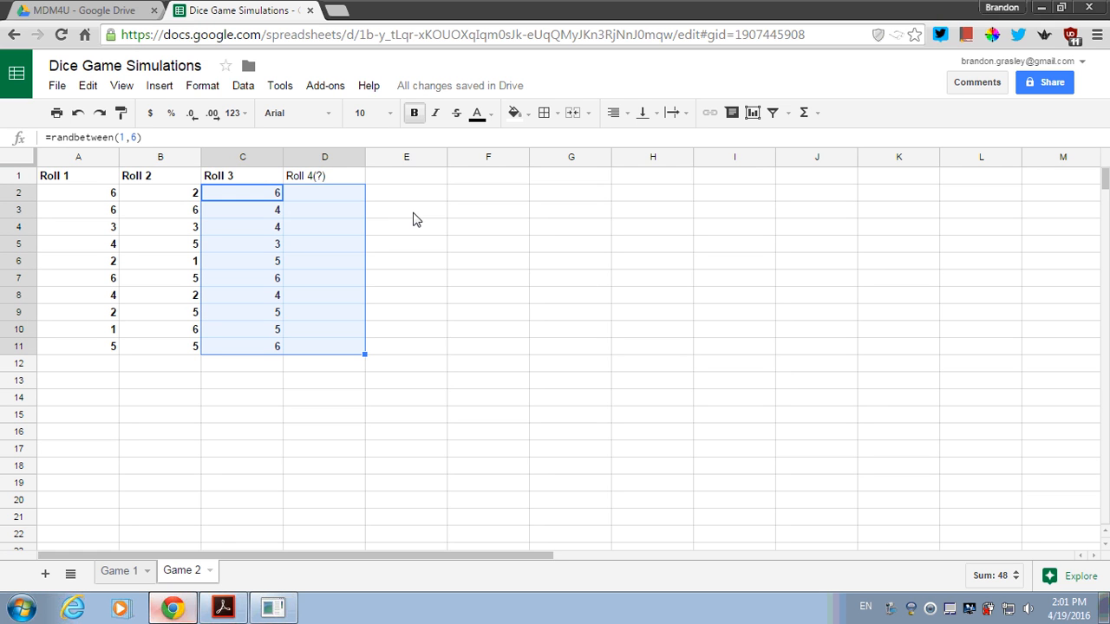
key(ctrl+r)
key(Right)
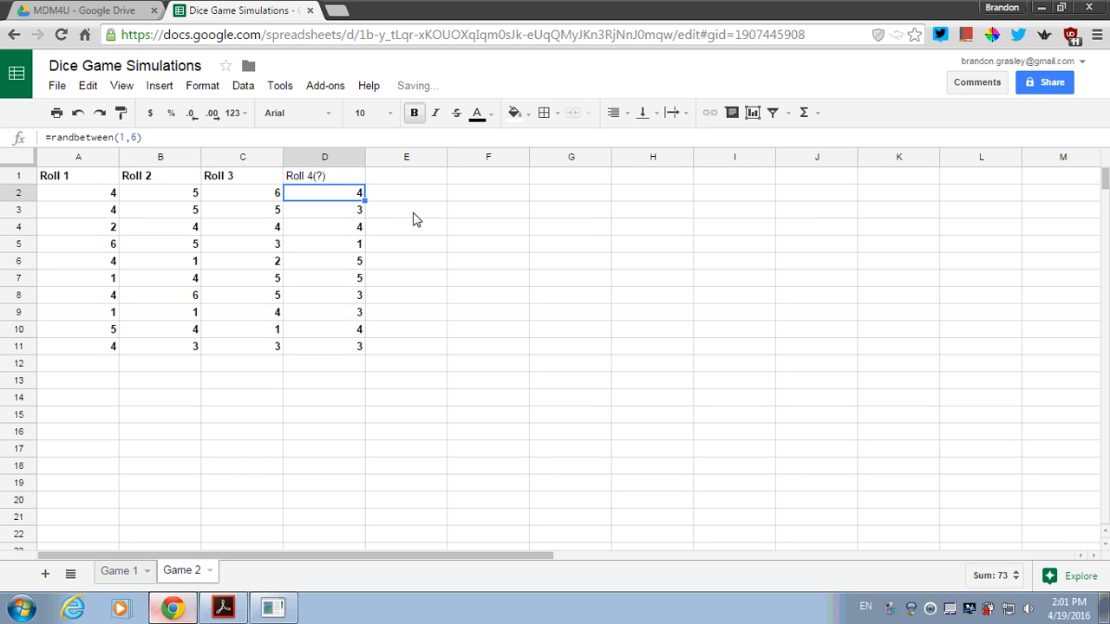
key(Down)
key(Down)
key(Down)
key(Down)
key(Down)
key(Up)
key(Up)
key(Up)
key(Up)
key(Up)
key(Up)
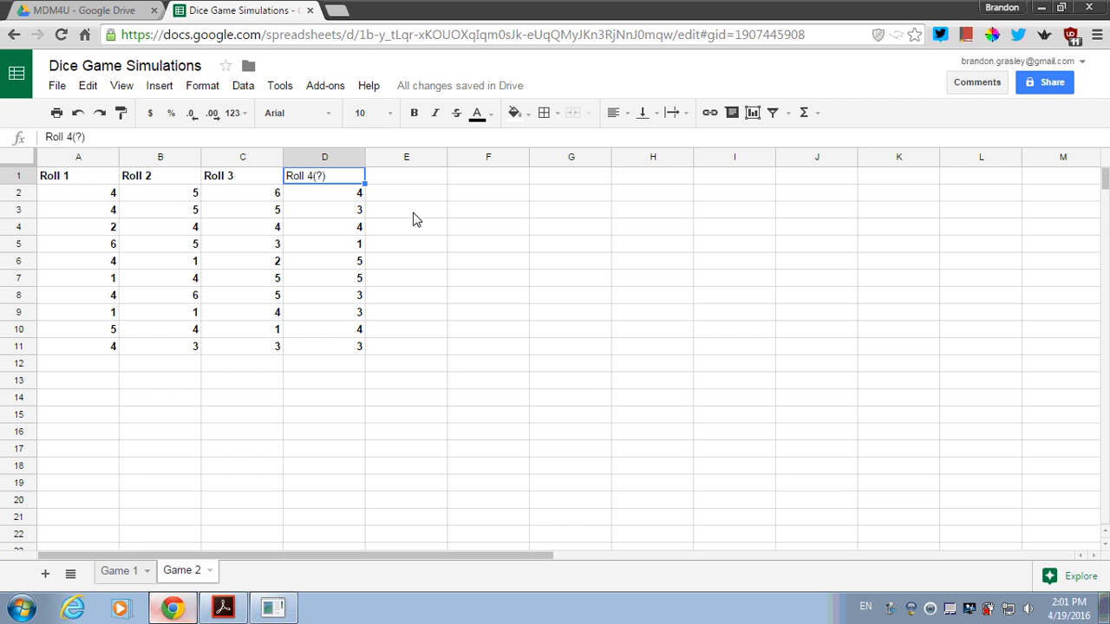
- Recheck the Game 2 rules in the assignment PDF, and examine the roll score formulas on the Game 1 sheet
key(Tab)
key(alt+Tab)
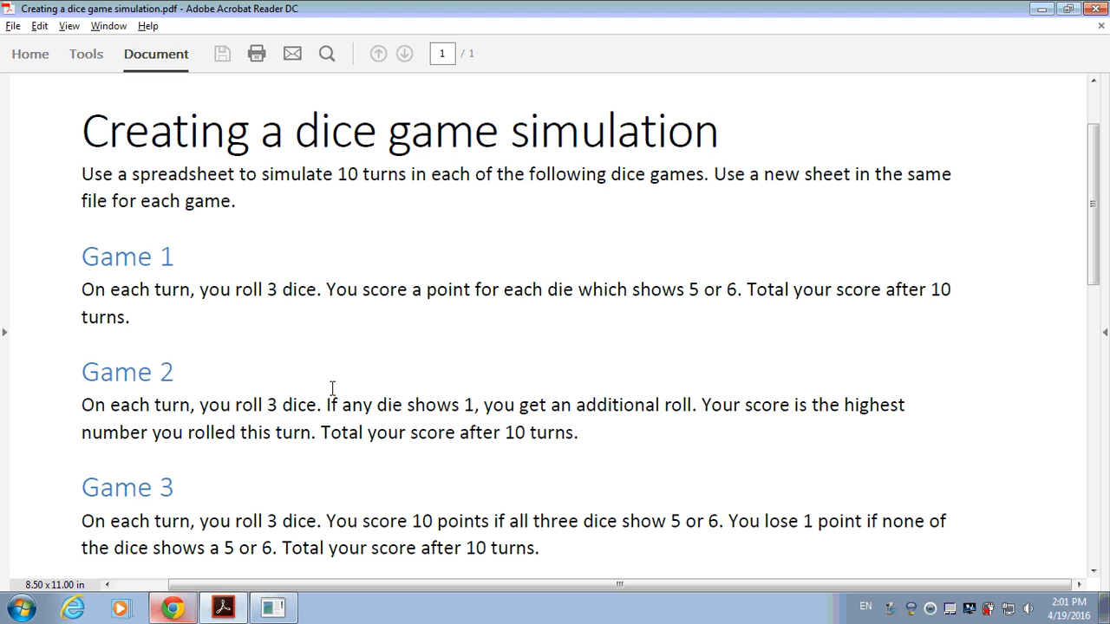
key(alt+Tab)
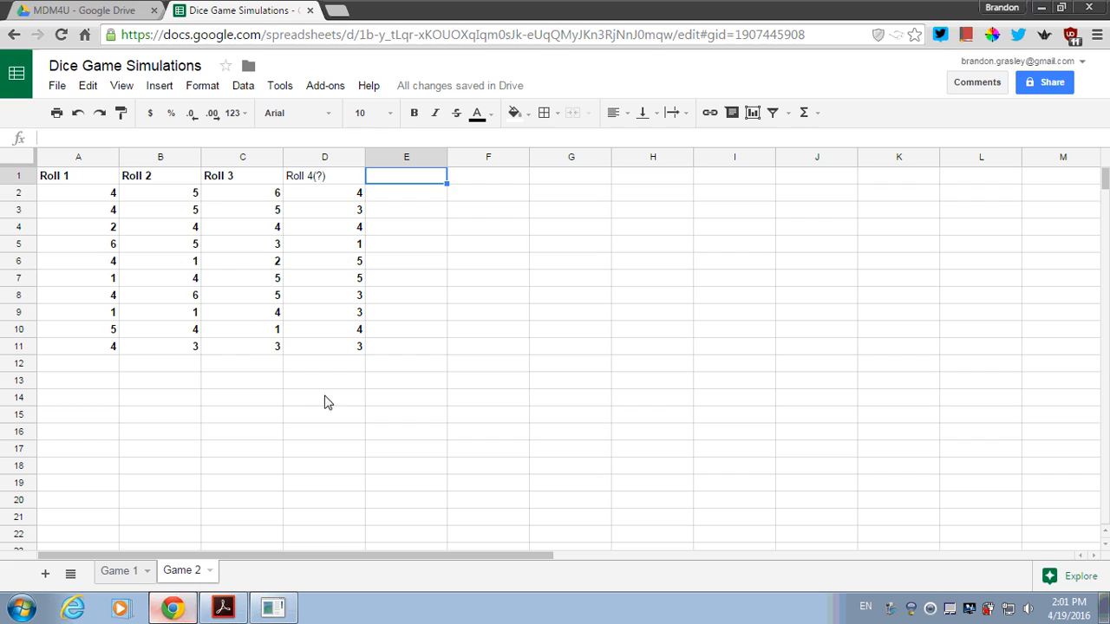
click(122, 572)
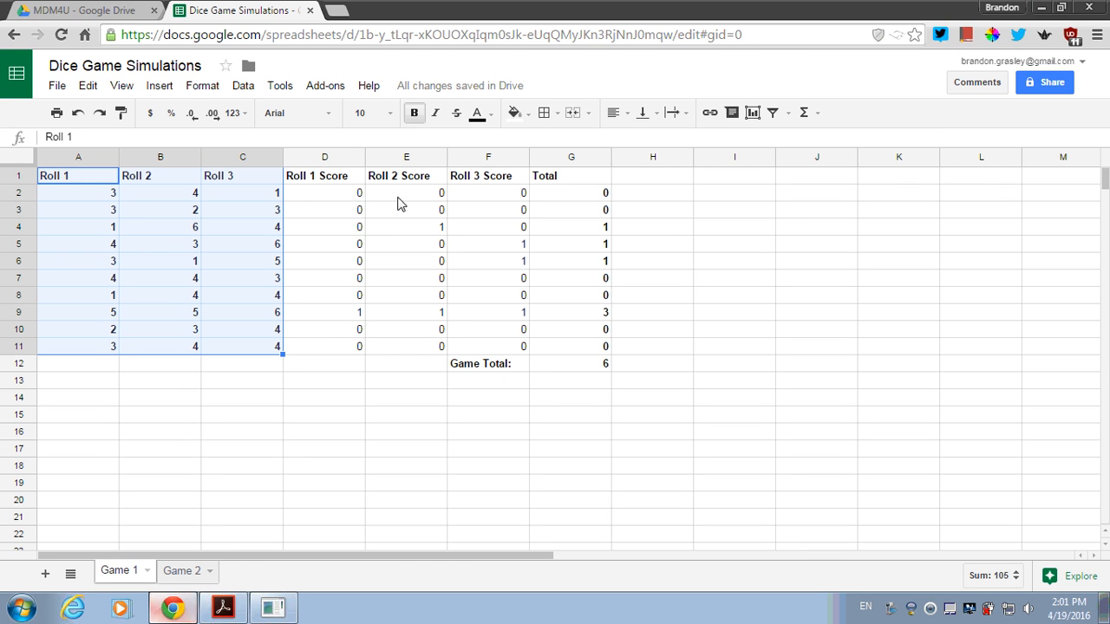
click(444, 228)
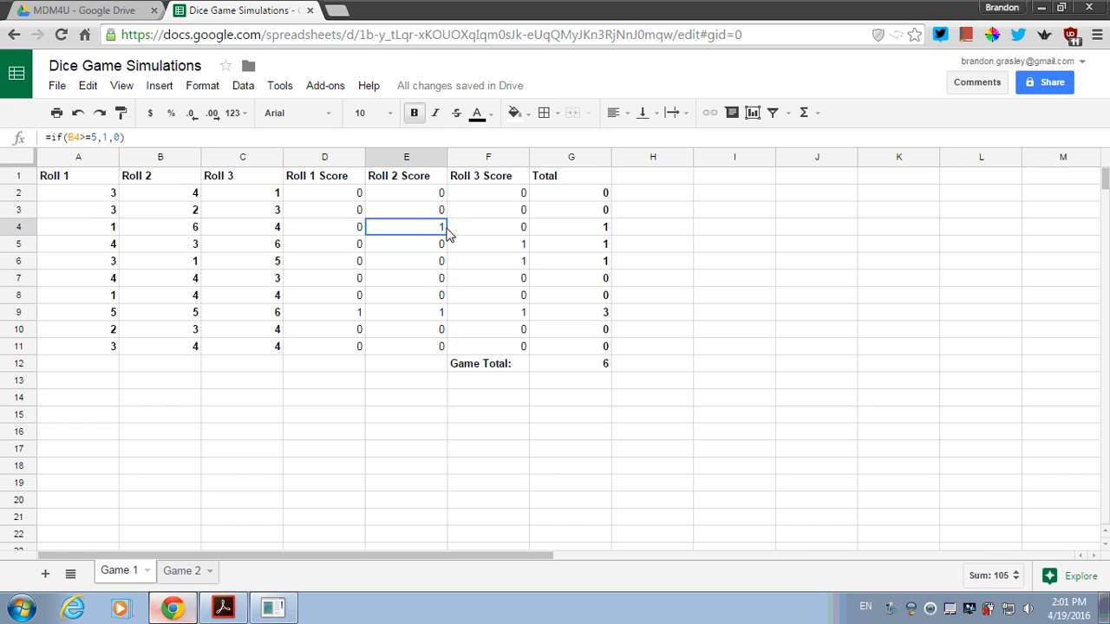
click(496, 247)
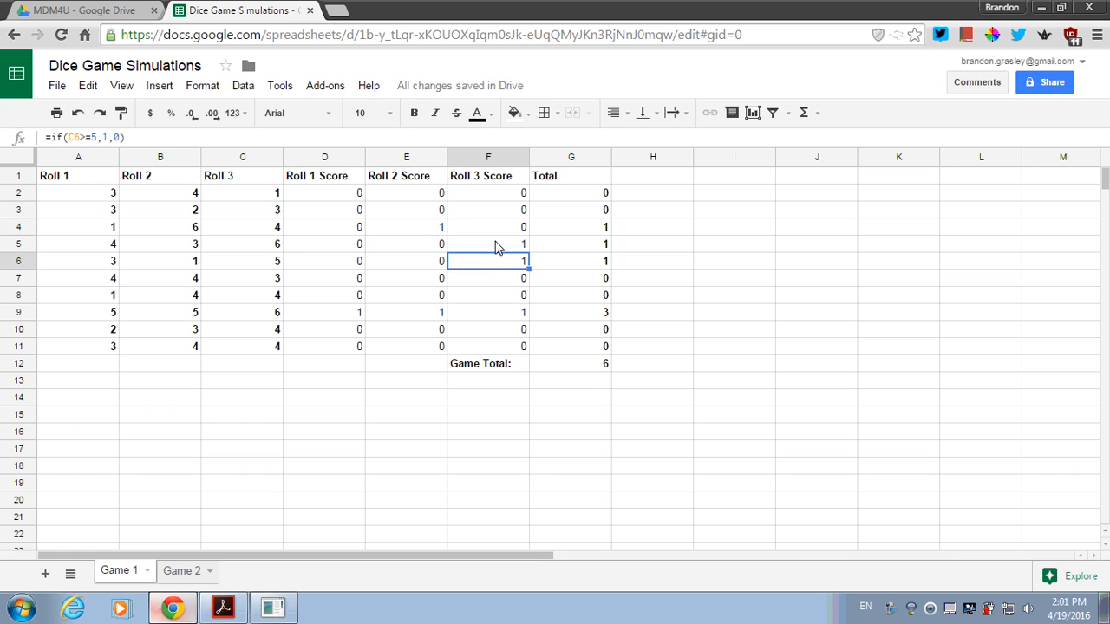
- Enter the headers Roll 1 is 1?, Roll 2 is 1? and Roll 3 is 1? in E1:G1 of the Game 2 sheet
click(180, 576)
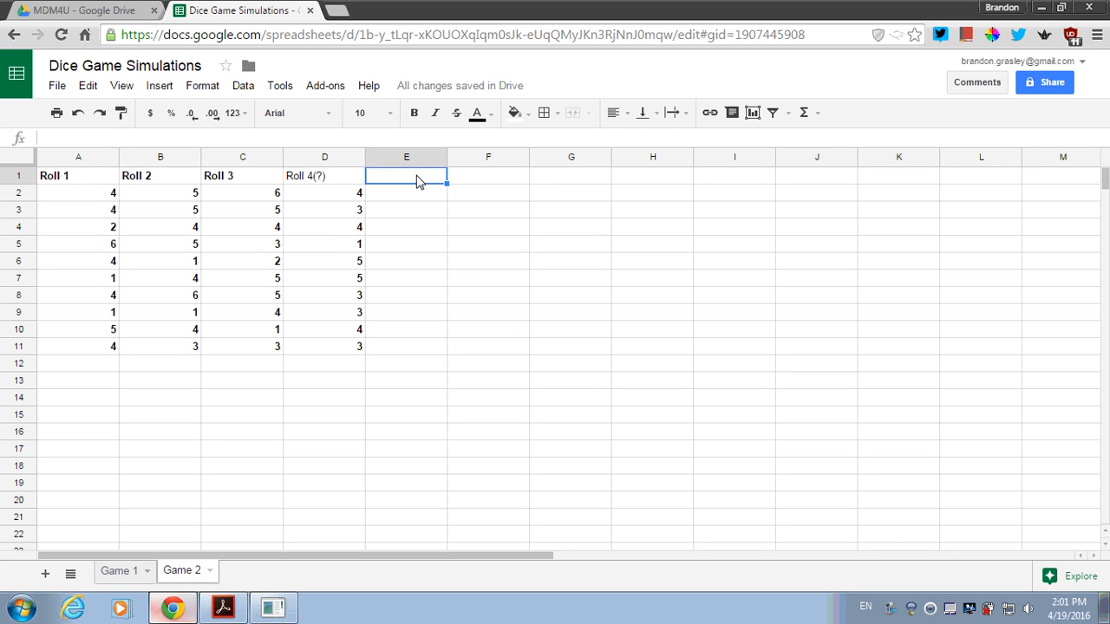
text(Is)
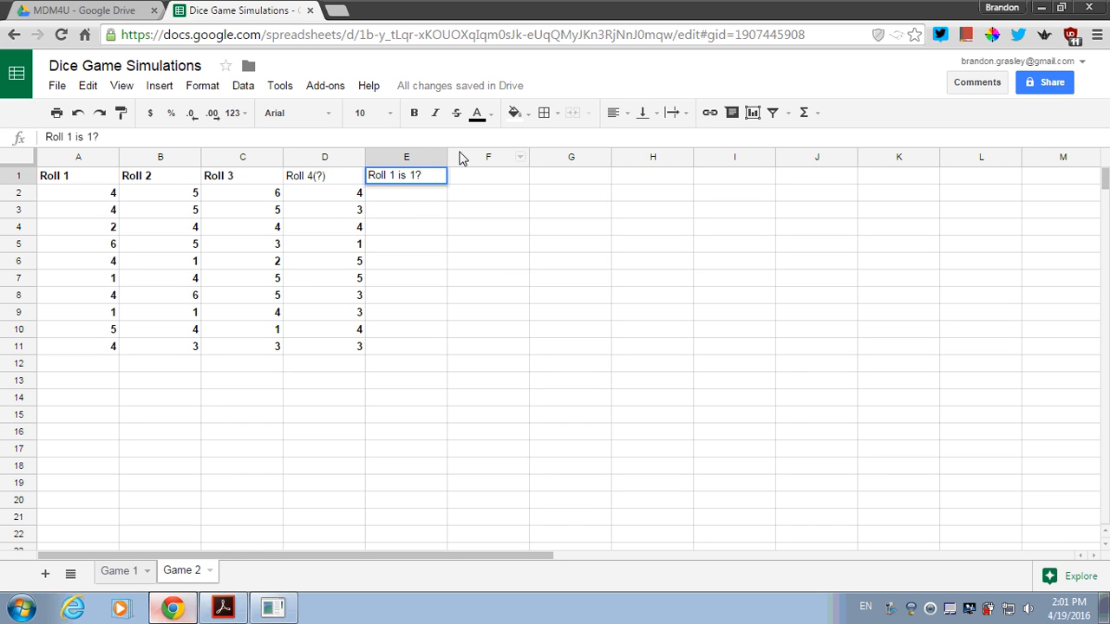
key(Tab)
text(Roll 2 )
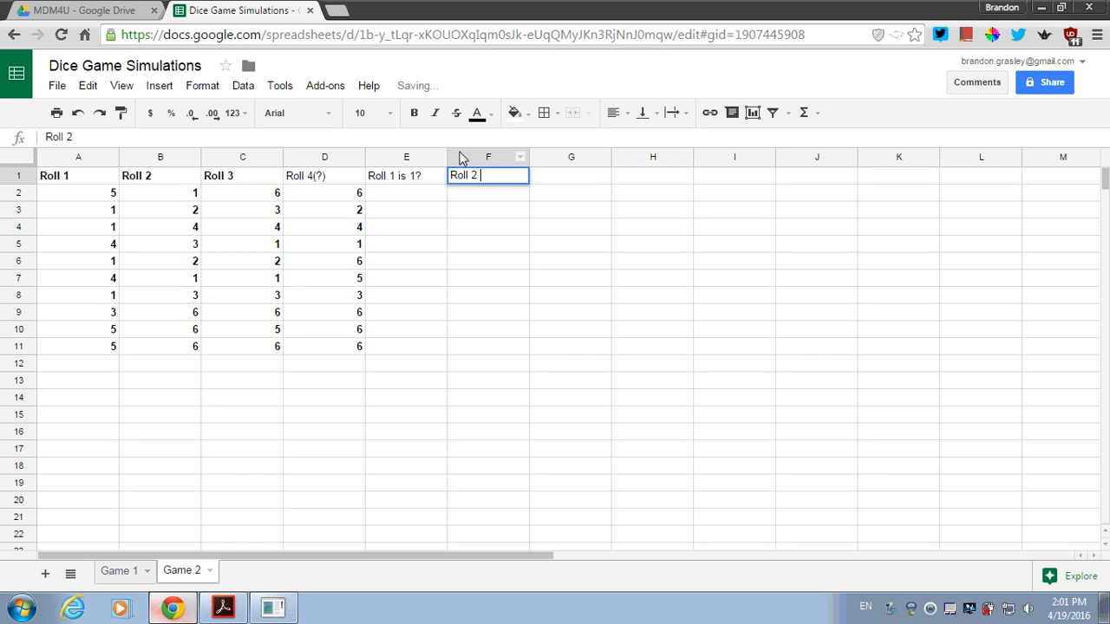
text(is 1?)
key(Tab)
text(Roll )
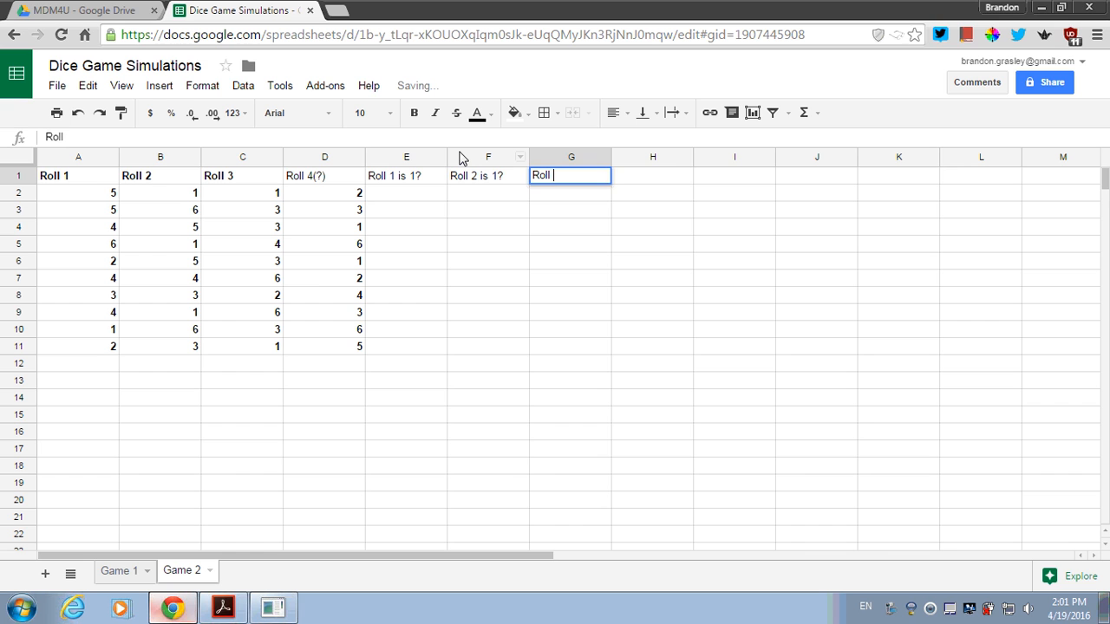
text(3 is 1?)
key(Return)
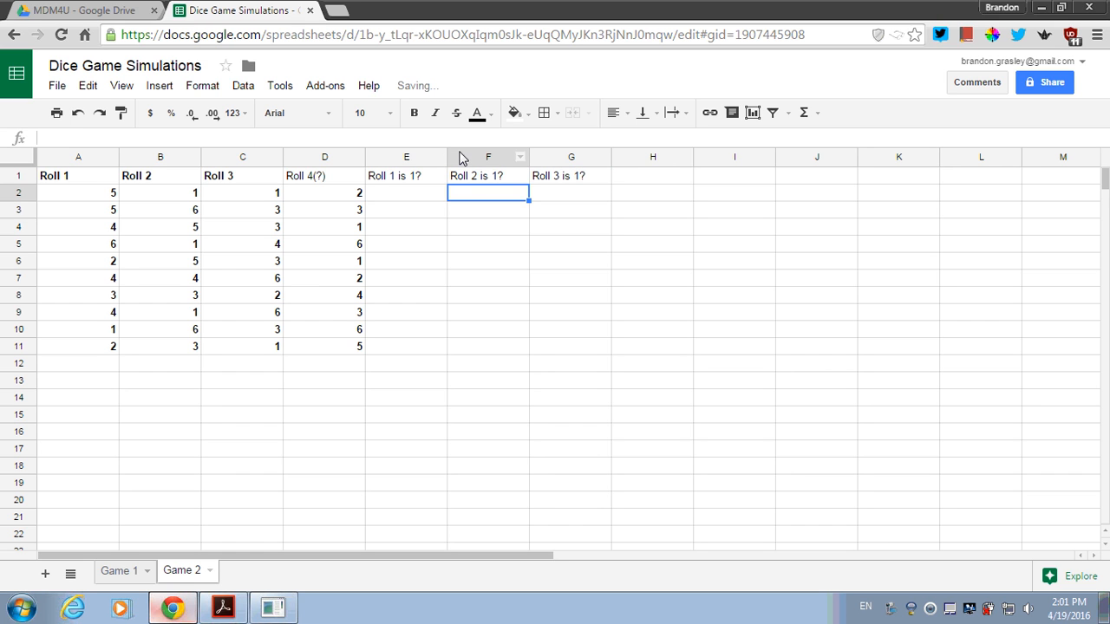
- Enter =if(a2=1,1,0) in E2 to flag whether the first roll is a 1
click(431, 197)
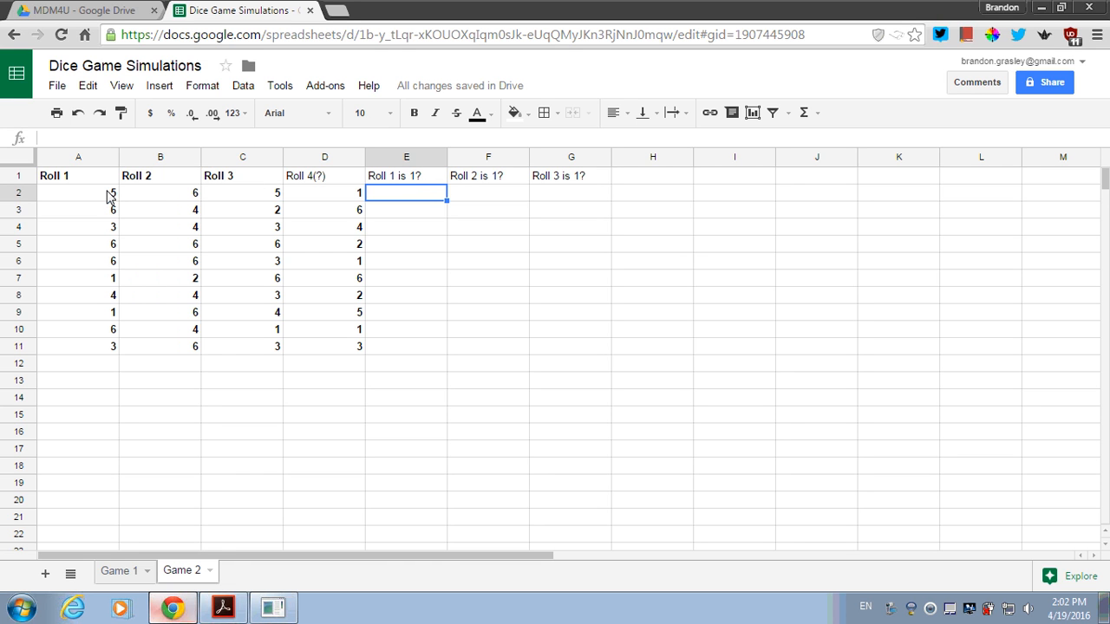
text(=if()
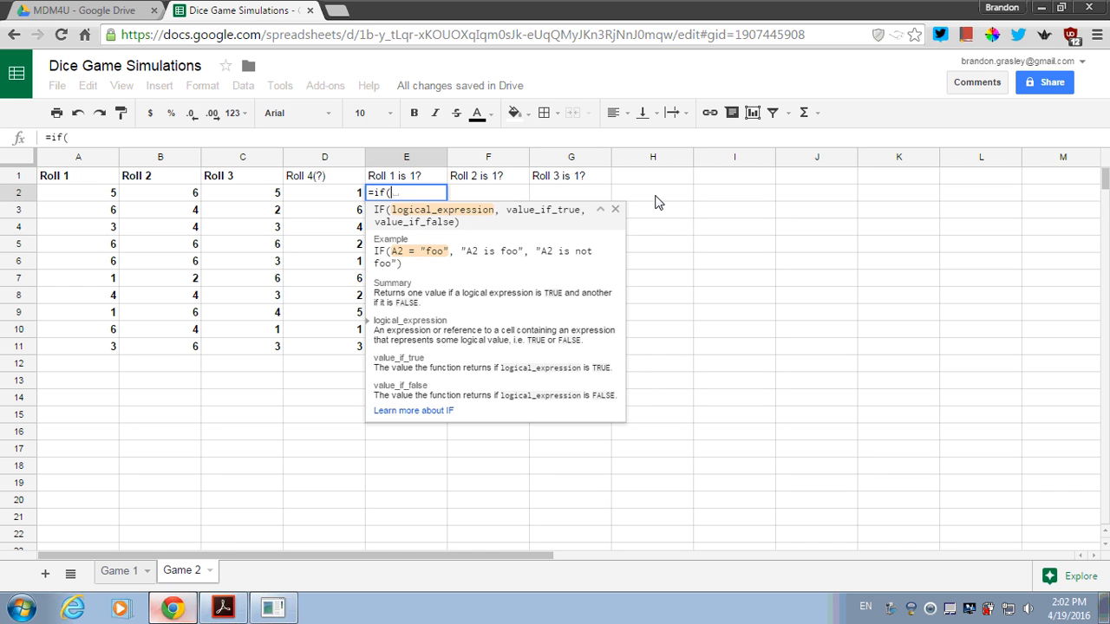
text(a2=1,)
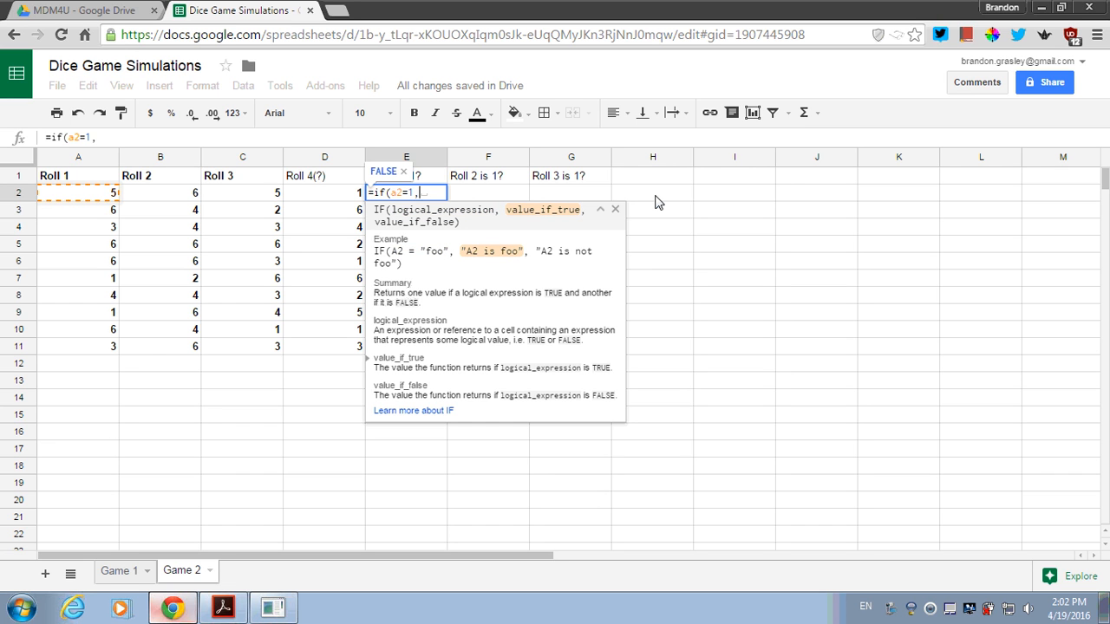
text(1)
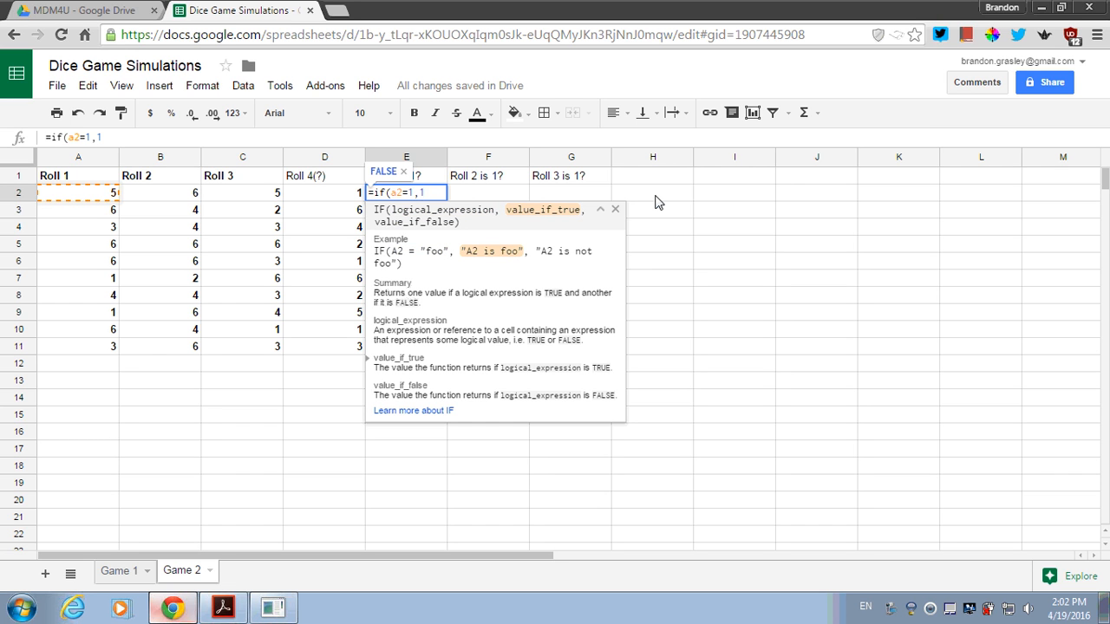
text(,0))
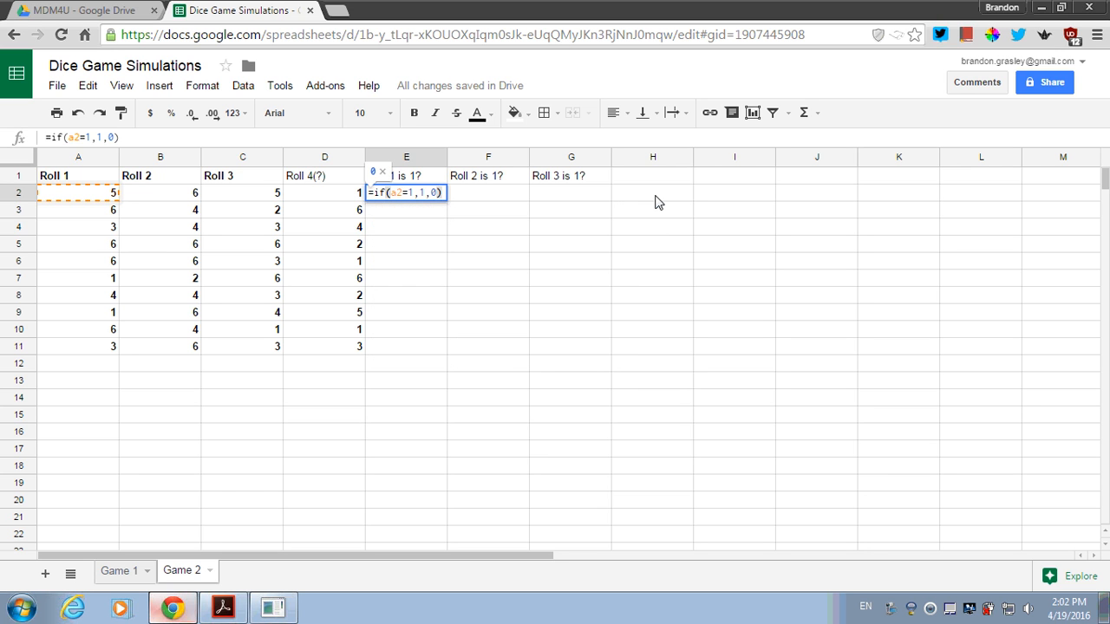
key(Return)
- Fill the E2 formula across to G2 and down through row 11, and spot-check the copied formulas in E6 and F11
key(Up)
key(shift+Right)
key(shift+Right)
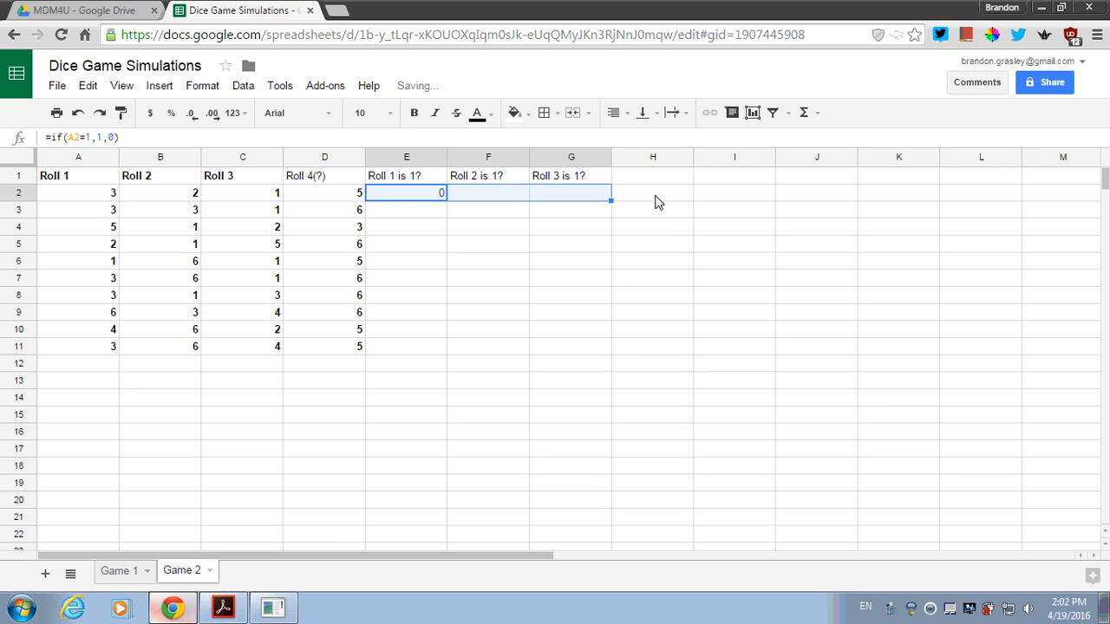
key(ctrl+r)
key(shift+Down)
key(shift+Down)
key(shift+Down)
key(shift+Down)
key(shift+Down)
key(shift+Down)
key(shift+Down)
key(shift+Down)
key(shift+Down)
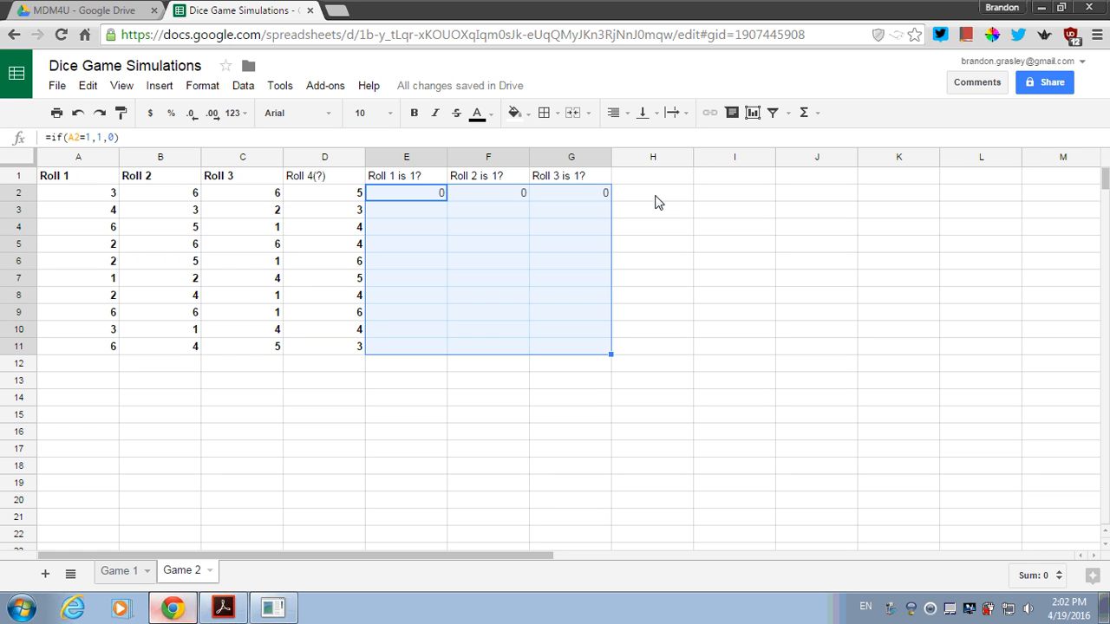
key(ctrl+d)
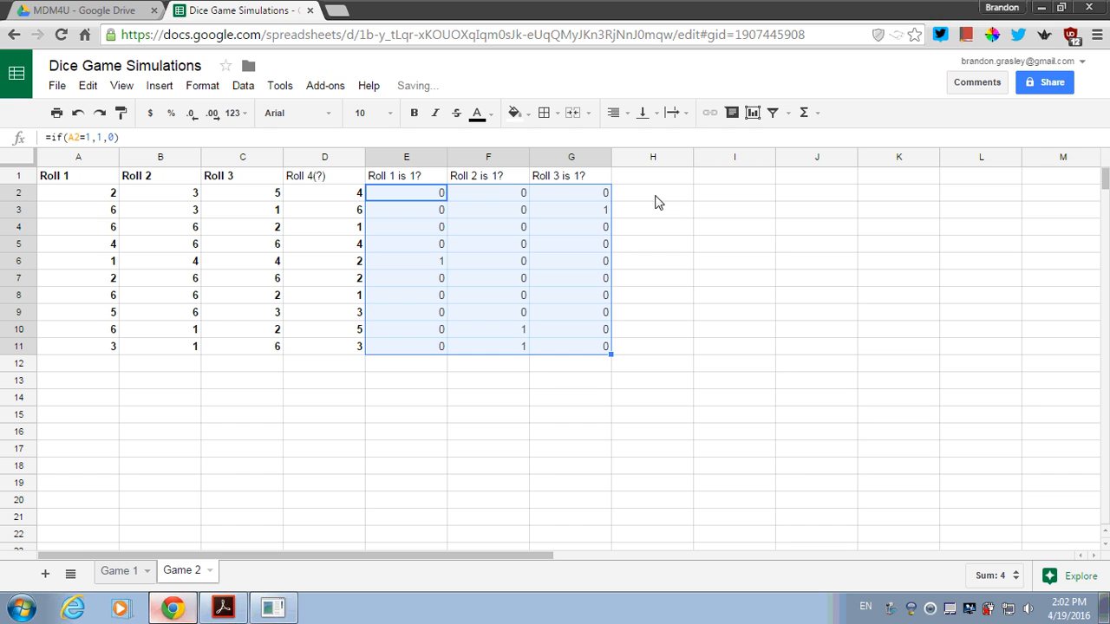
click(439, 262)
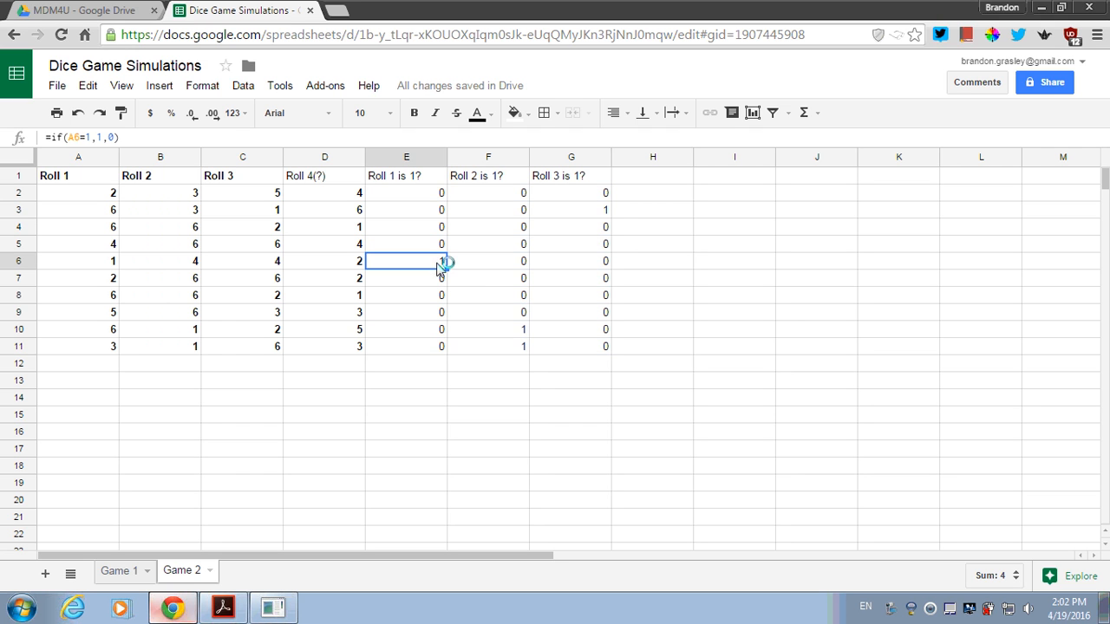
click(518, 348)
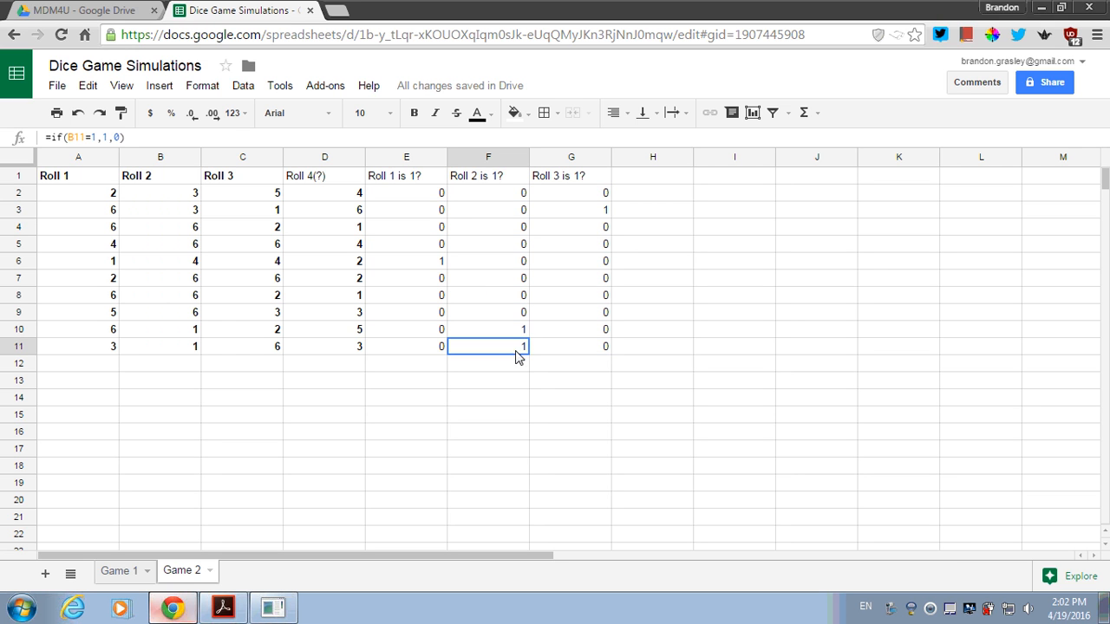
- Enter the header Did I roll a 1? in H1 and the formula =sum(E2:G2) in H2
click(659, 179)
text(Did I roll a 1?)
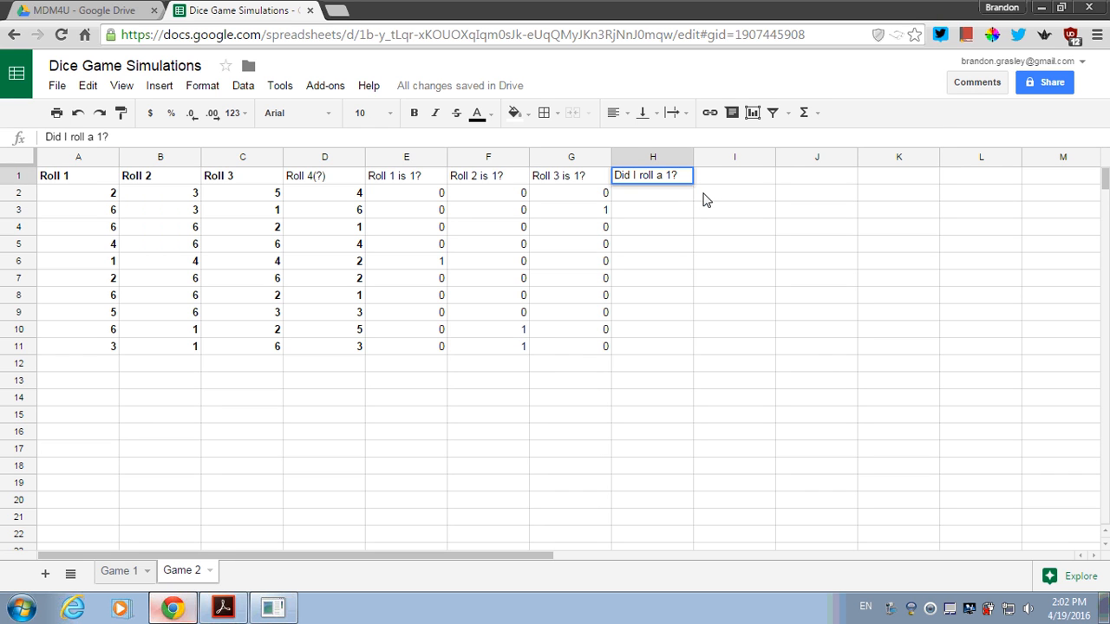
key(Return)
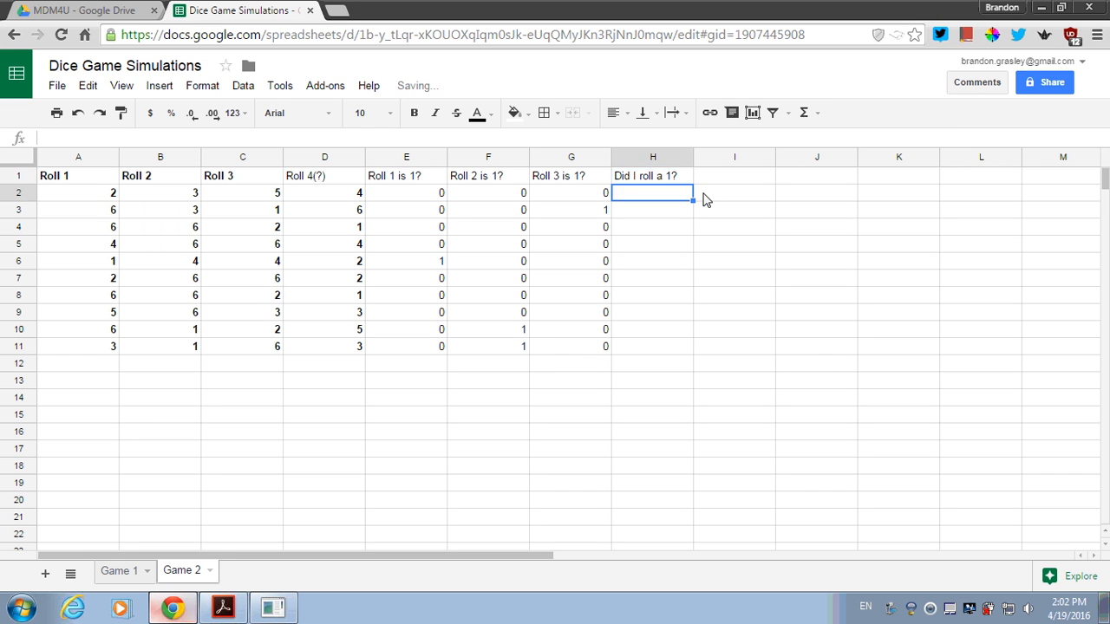
text(=)
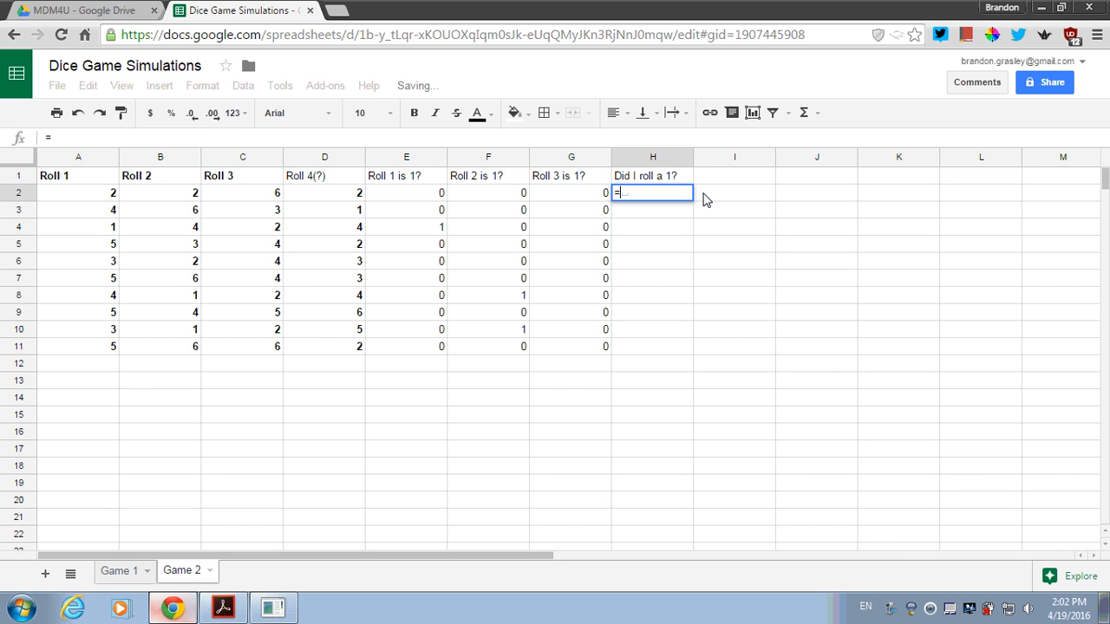
text(sum(F2:G2)
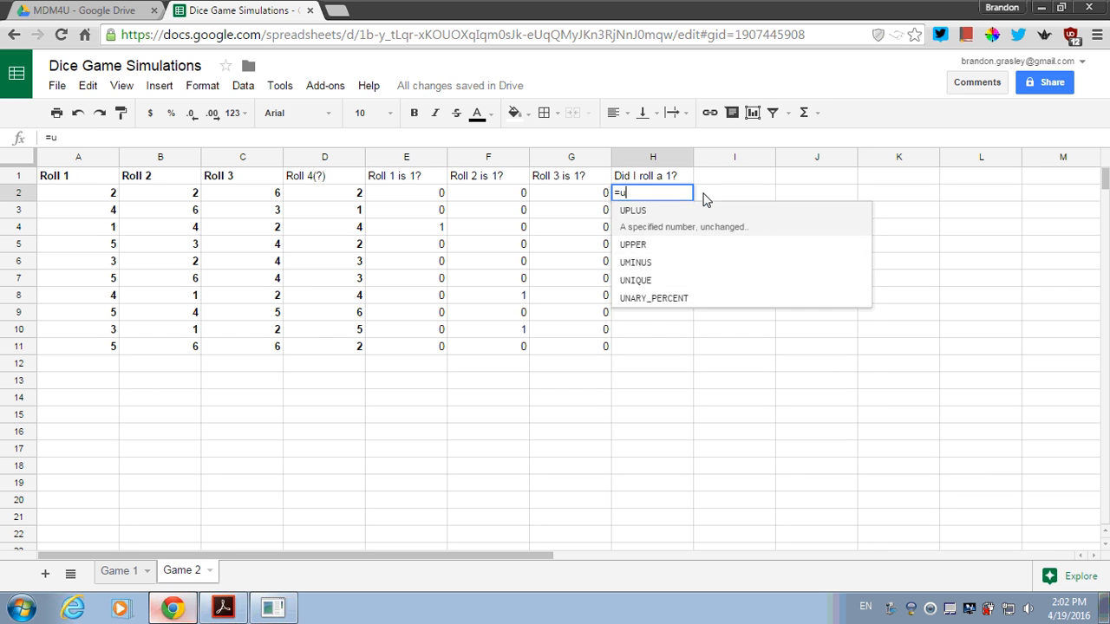
key(shift+Left)
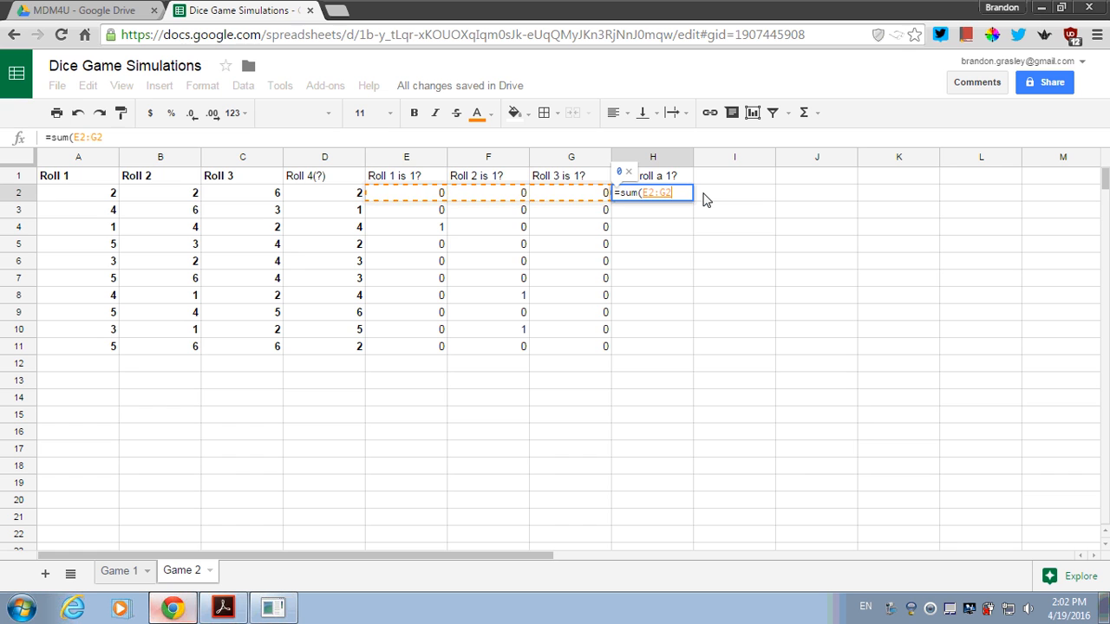
text())
key(Return)
- Fill the sum formula from H2 down to H11 for all ten turns
key(Up)
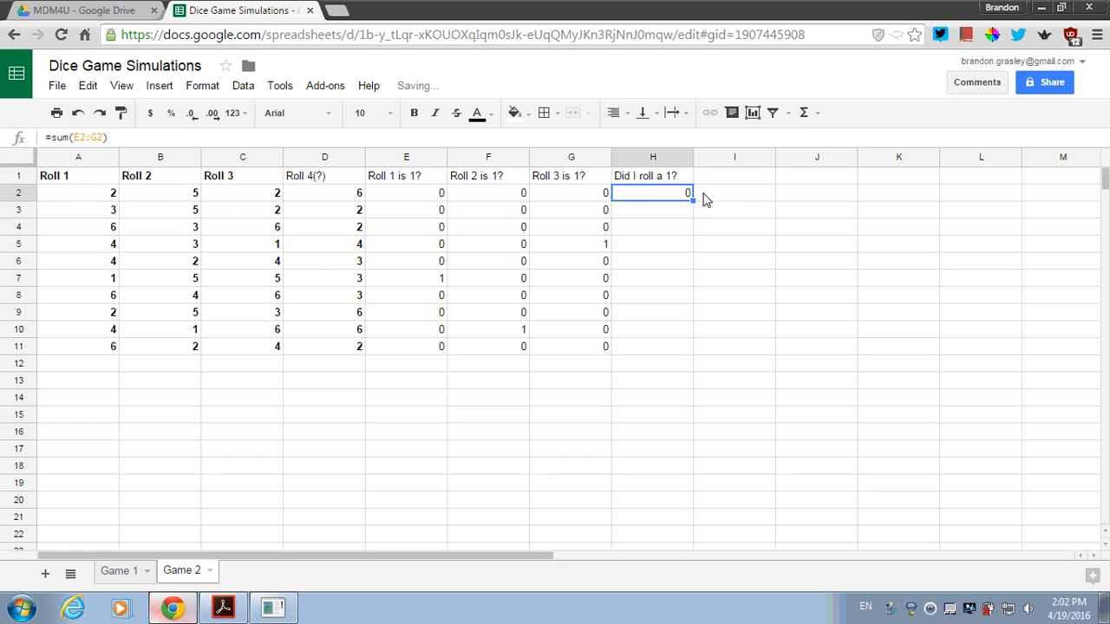
key(shift+Down)
key(shift+Down)
key(shift+Down)
key(shift+Down)
key(shift+Down)
key(shift+Down)
key(shift+Down)
key(shift+Down)
key(shift+Down)
key(ctrl+d)
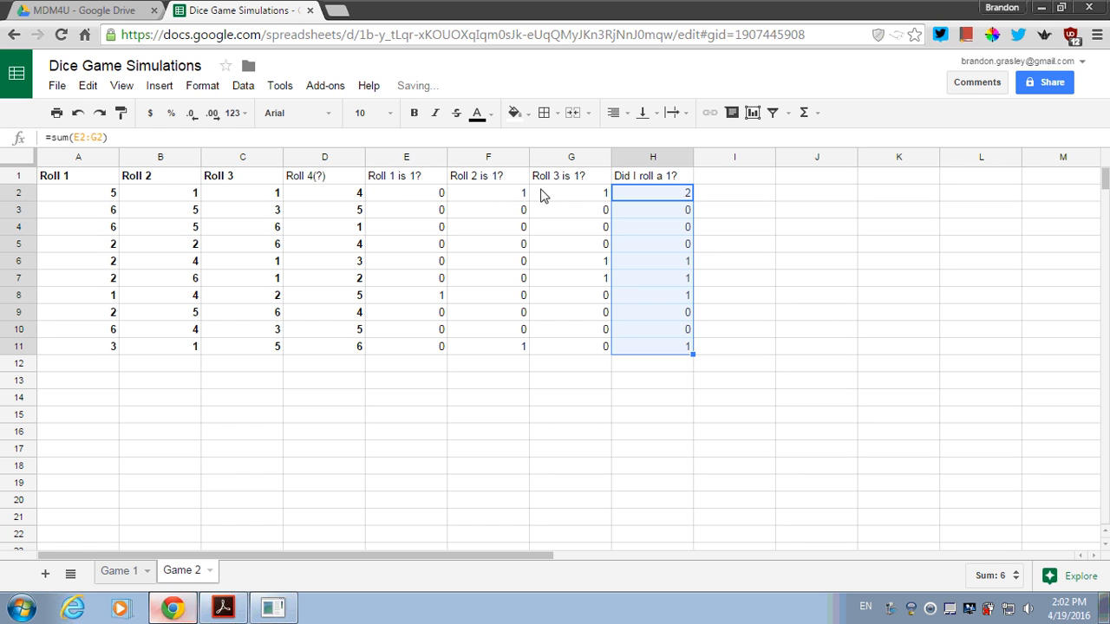
- Examine how the first turn's three rolls and their flags relate to the sum in H2 and the fourth roll in D2
click(400, 199)
shift+click(569, 186)
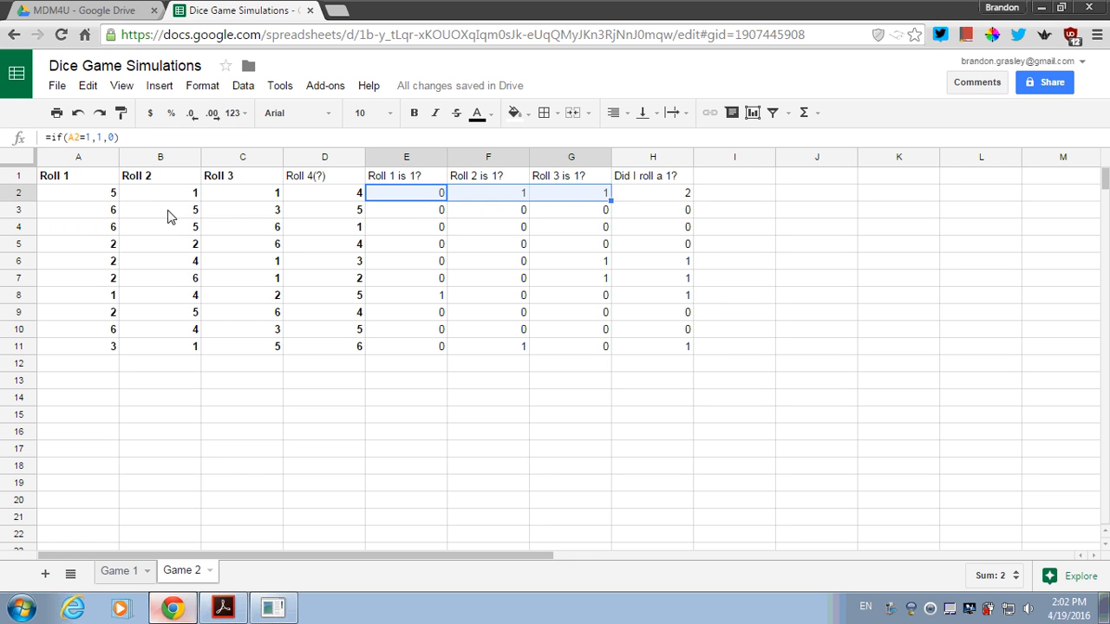
drag(86, 199, 238, 205)
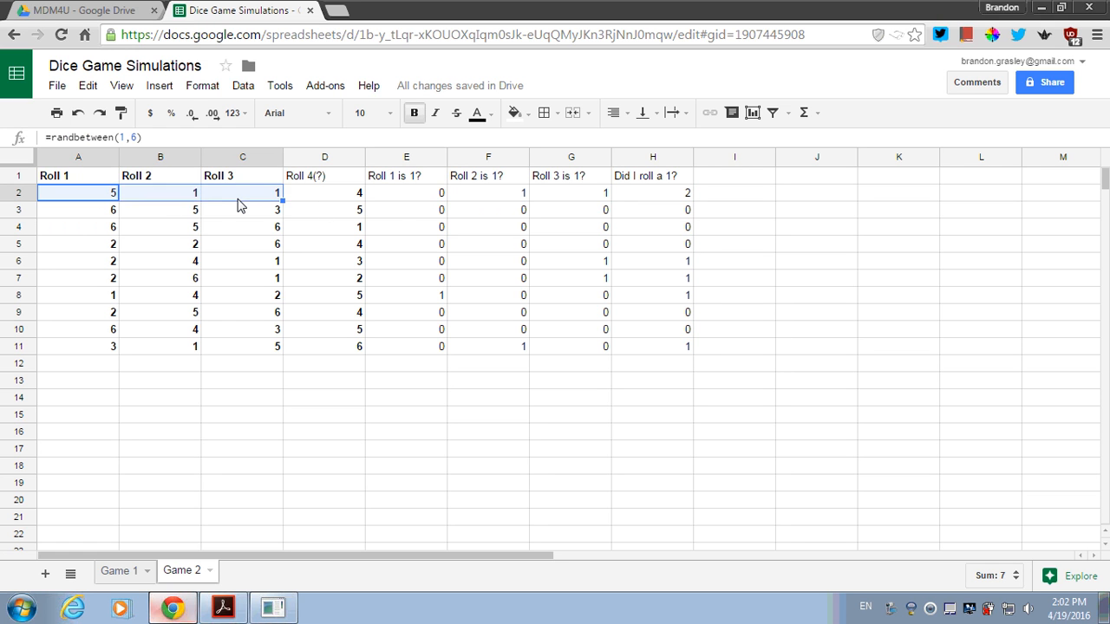
click(681, 197)
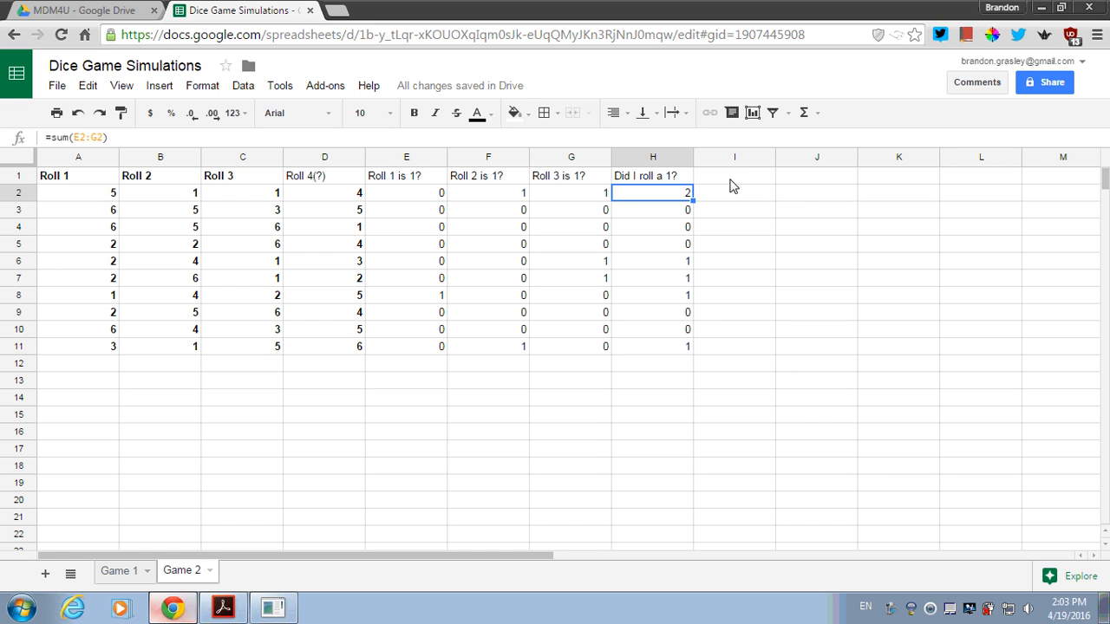
click(733, 180)
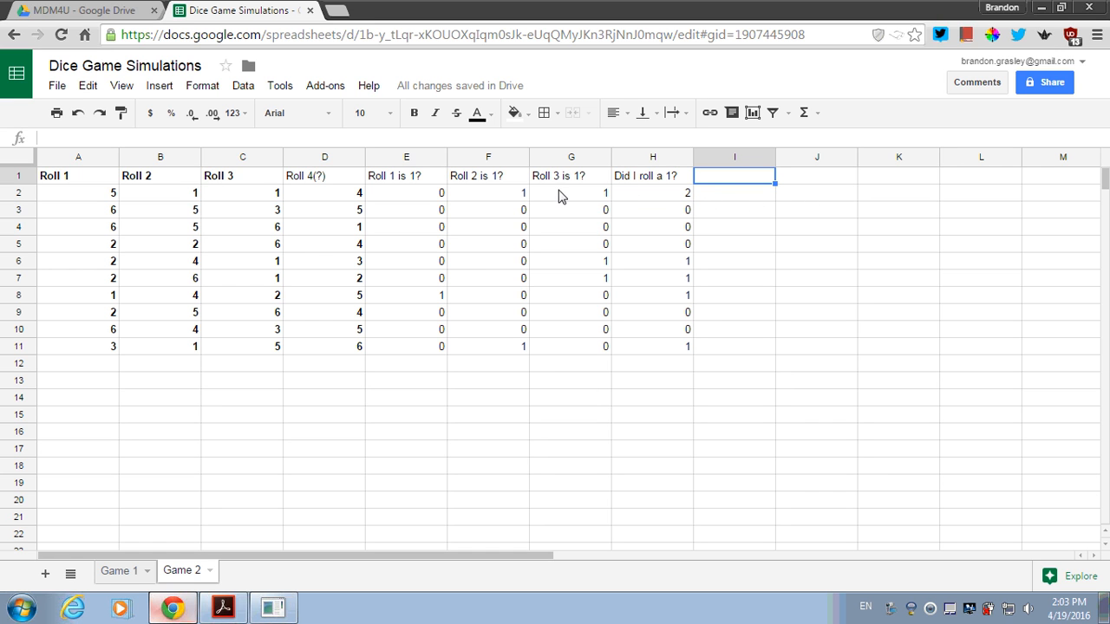
click(336, 192)
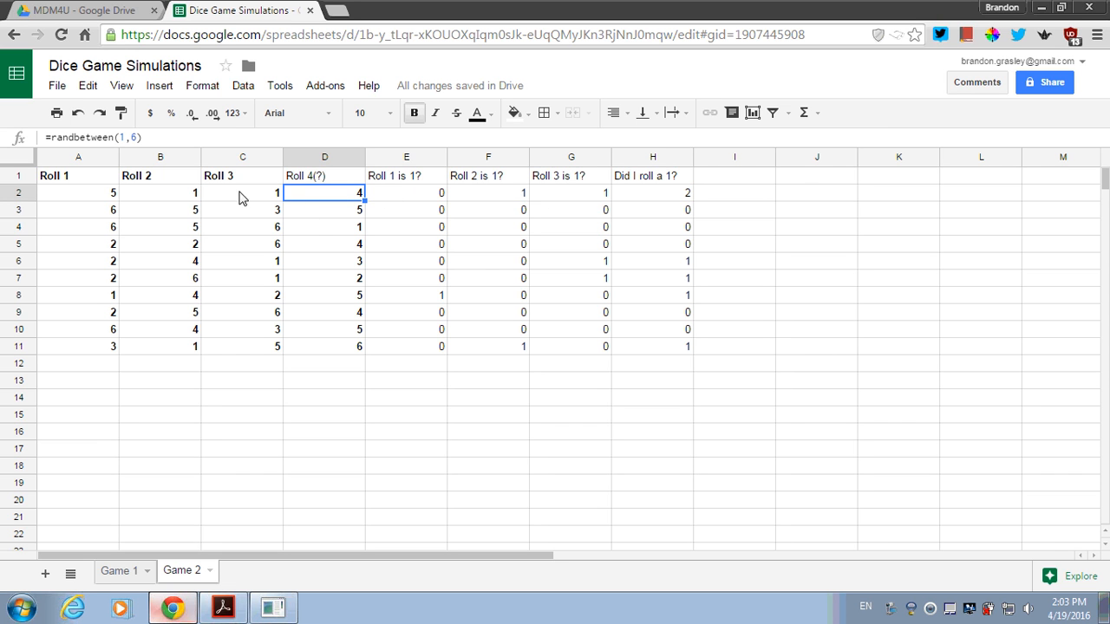
click(669, 199)
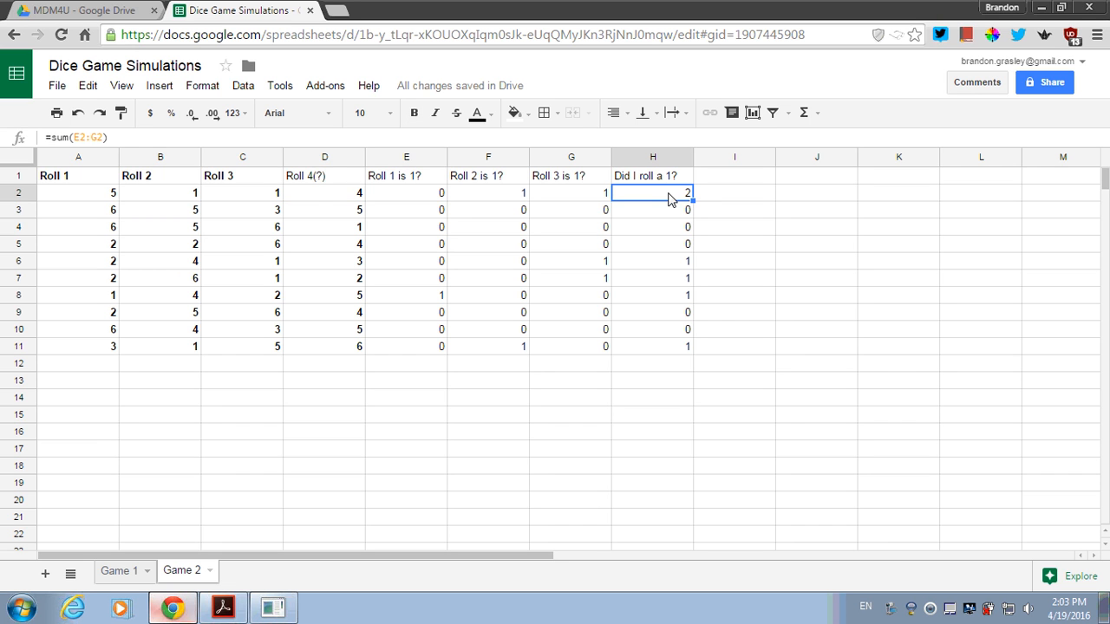
click(317, 200)
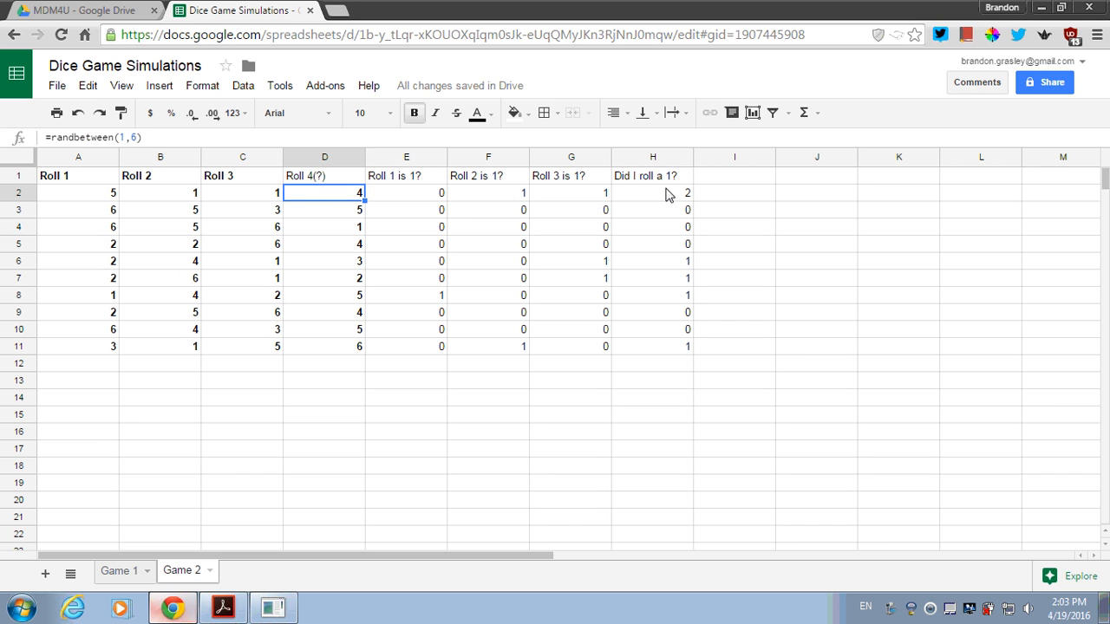
click(672, 196)
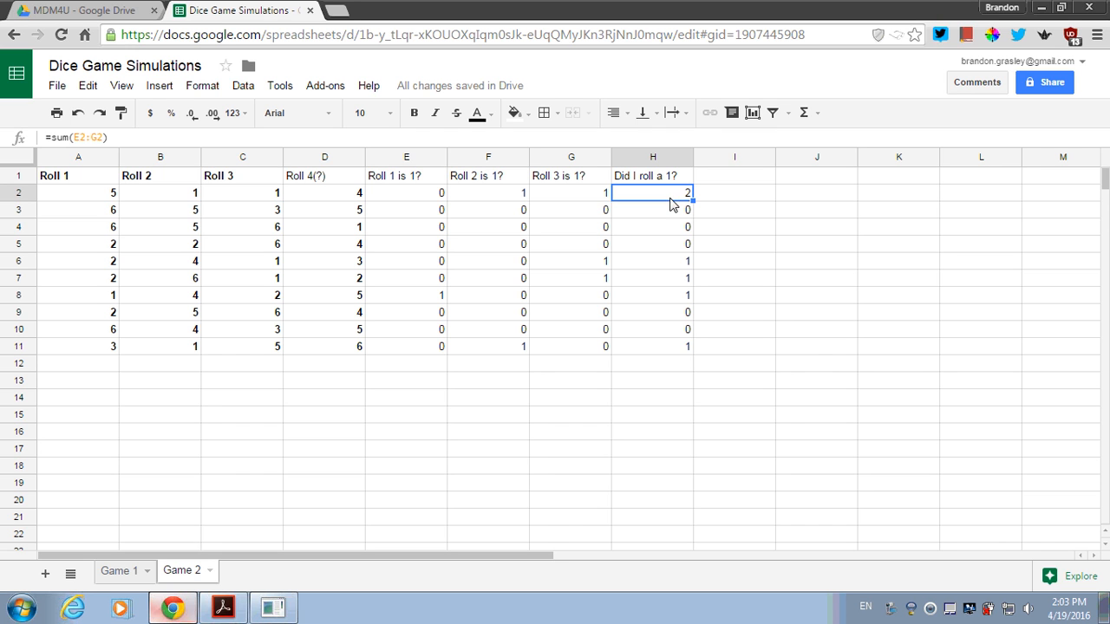
click(346, 199)
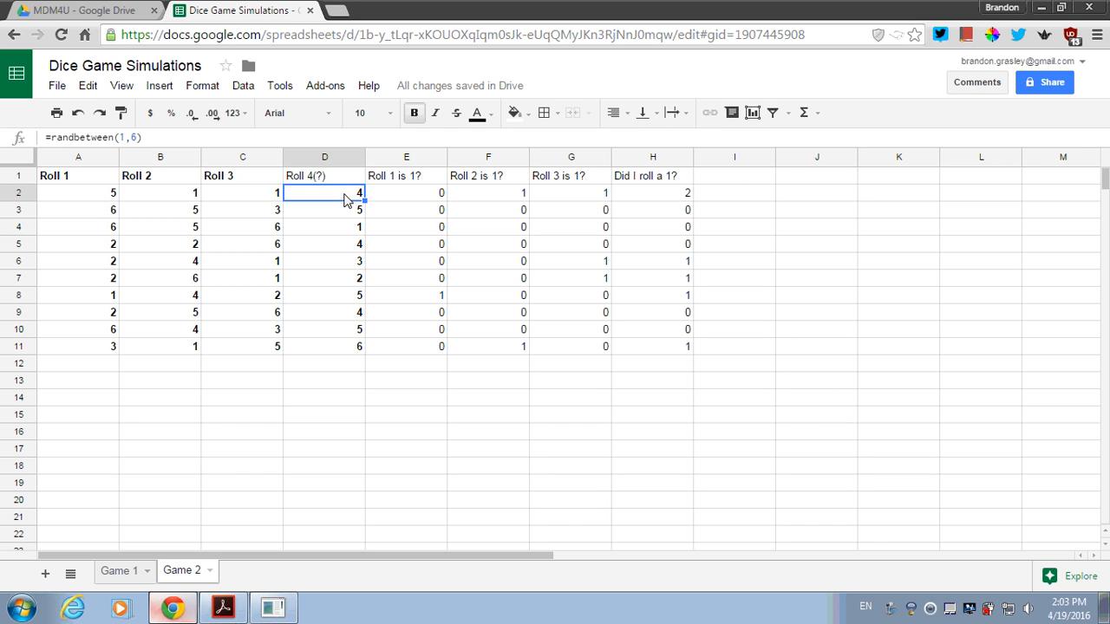
- Enter the header Turn Score in I1 of the Game 2 sheet
click(739, 178)
text(Score)
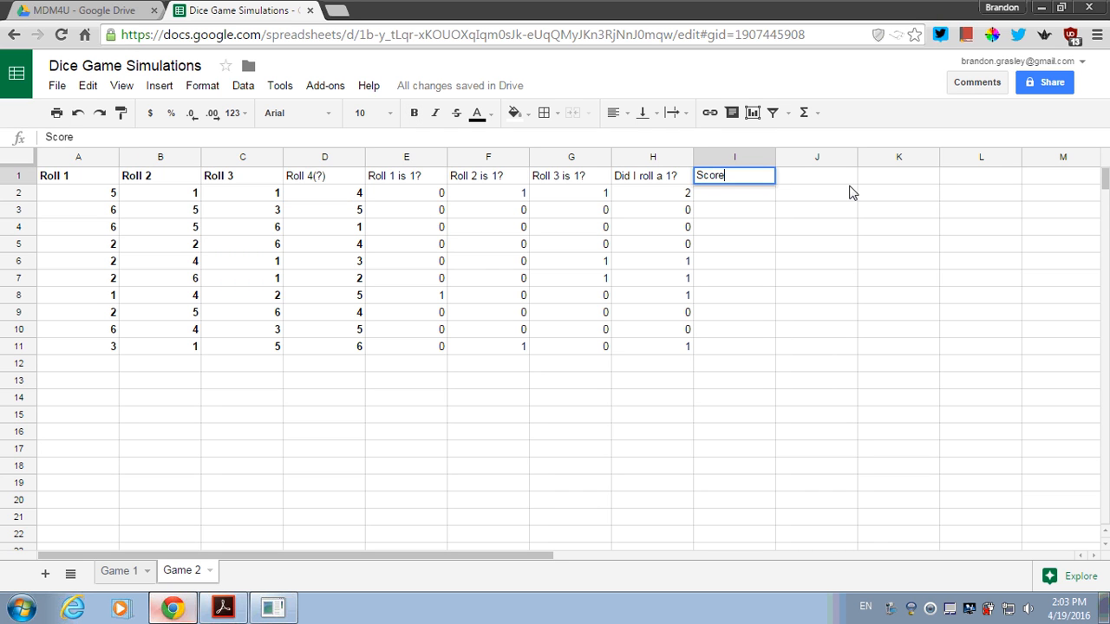
key(BackSpace)
key(BackSpace)
key(BackSpace)
key(BackSpace)
key(BackSpace)
text(Turn Score)
key(Return)
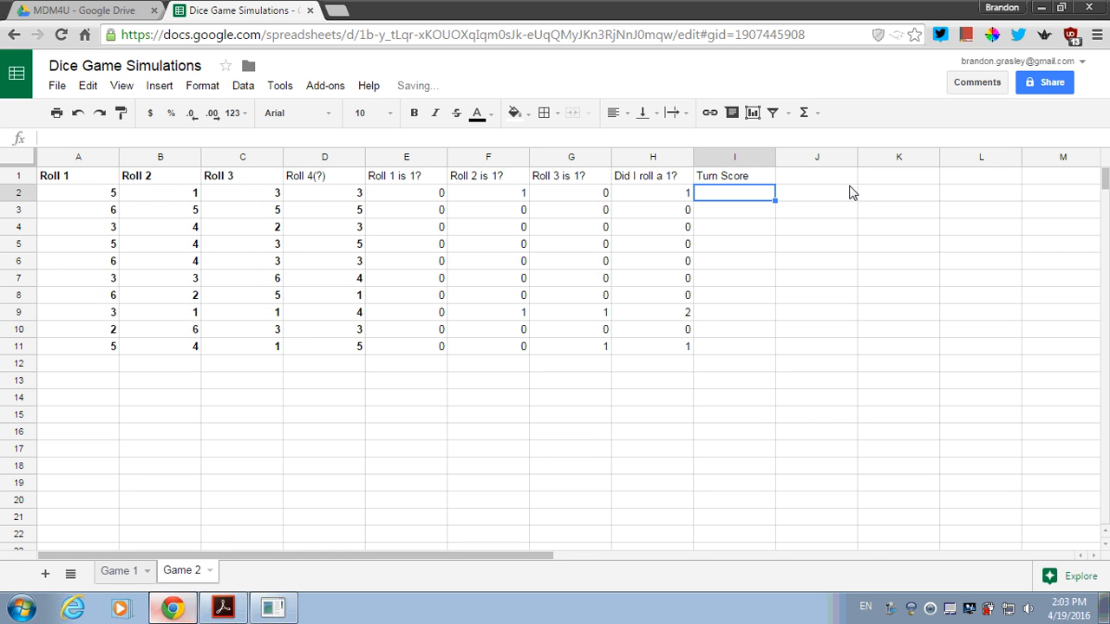
- Enter the formula =if(H2>0,max(A2:D2),max(A2:C2)) in I2 to score the first turn
text(=if()
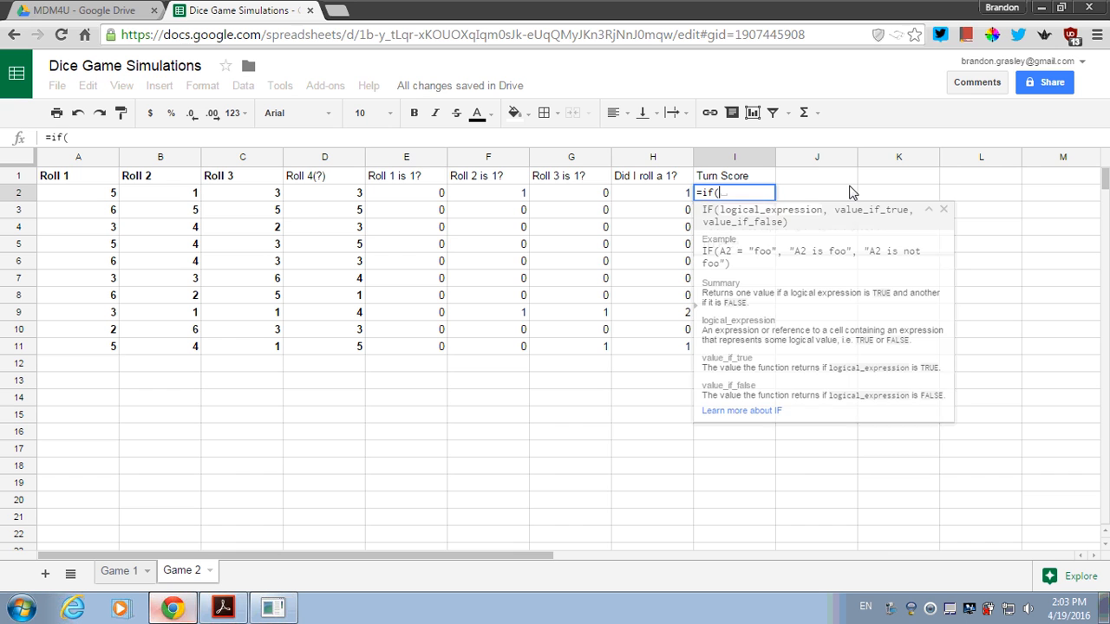
click(638, 197)
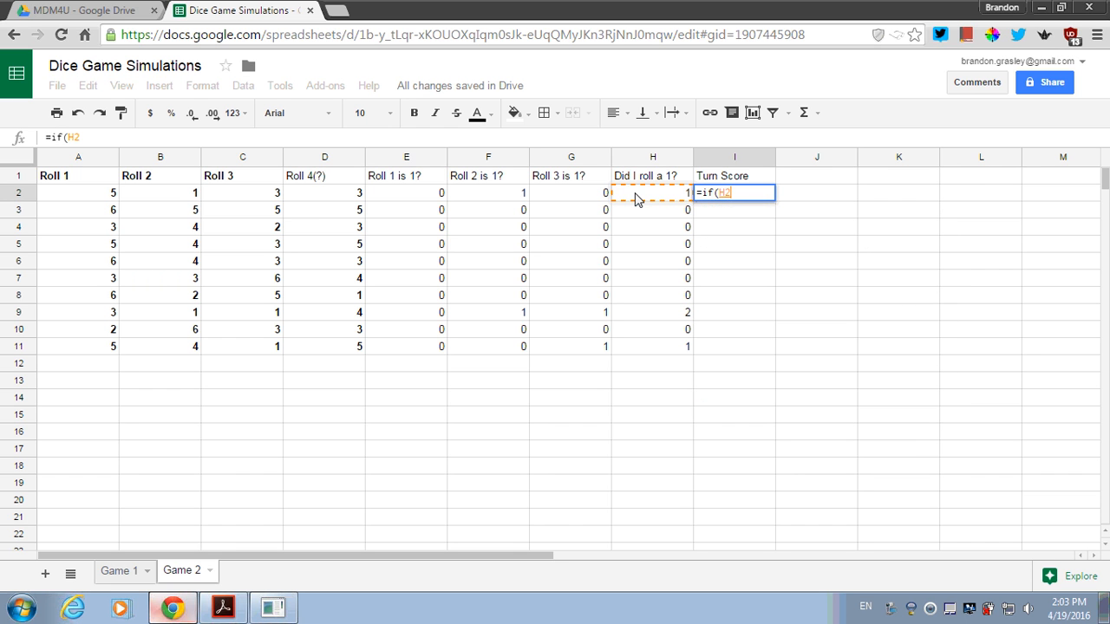
text(>0)
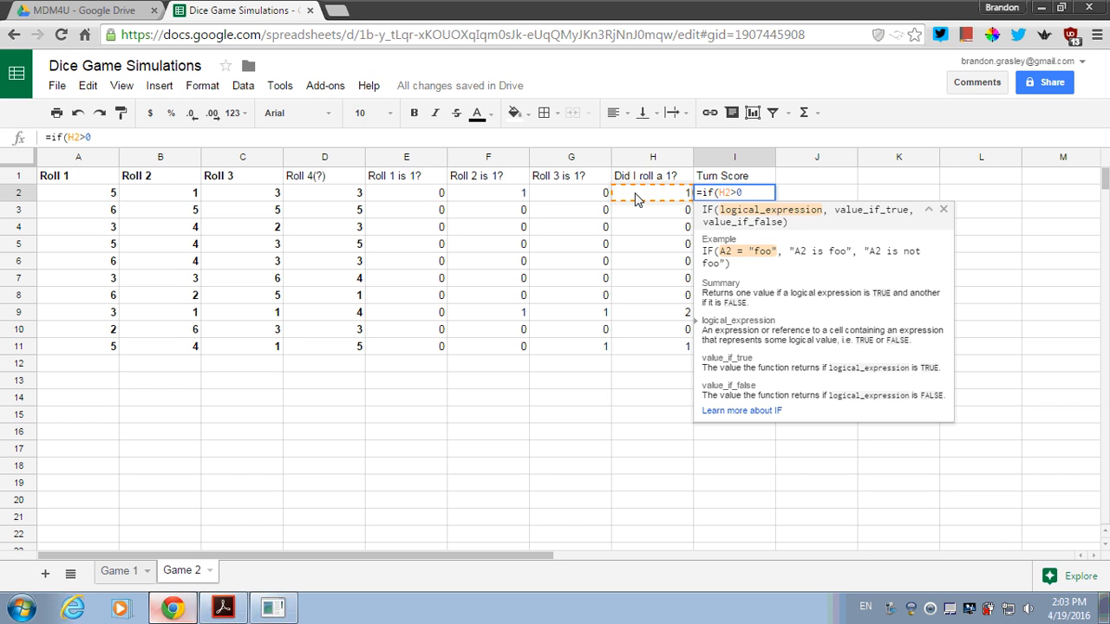
text(,max()
drag(106, 195, 297, 198)
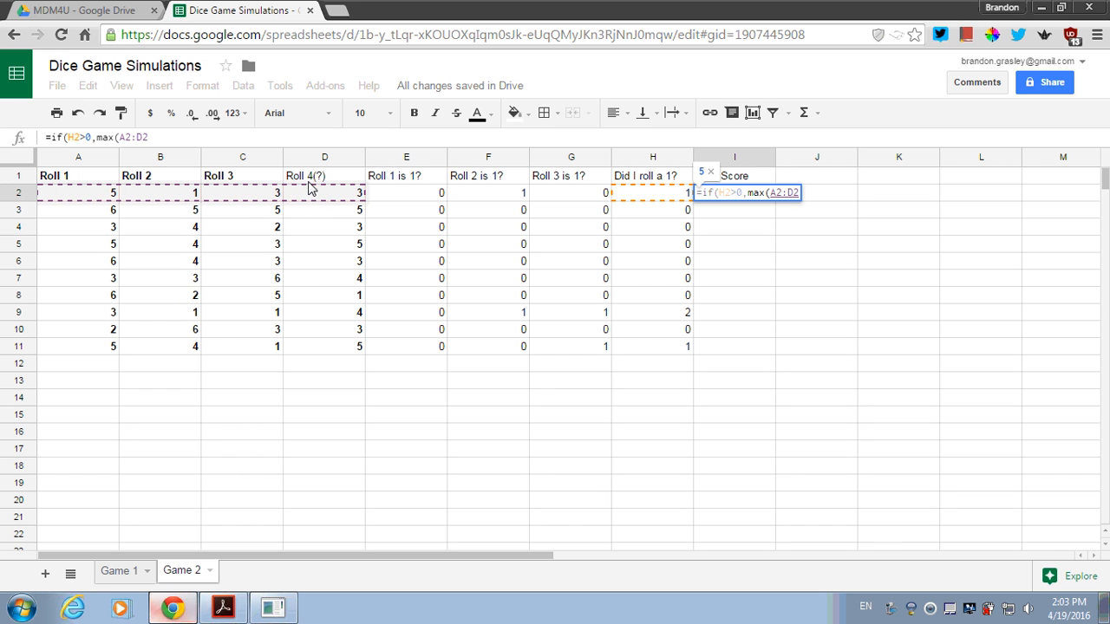
text())
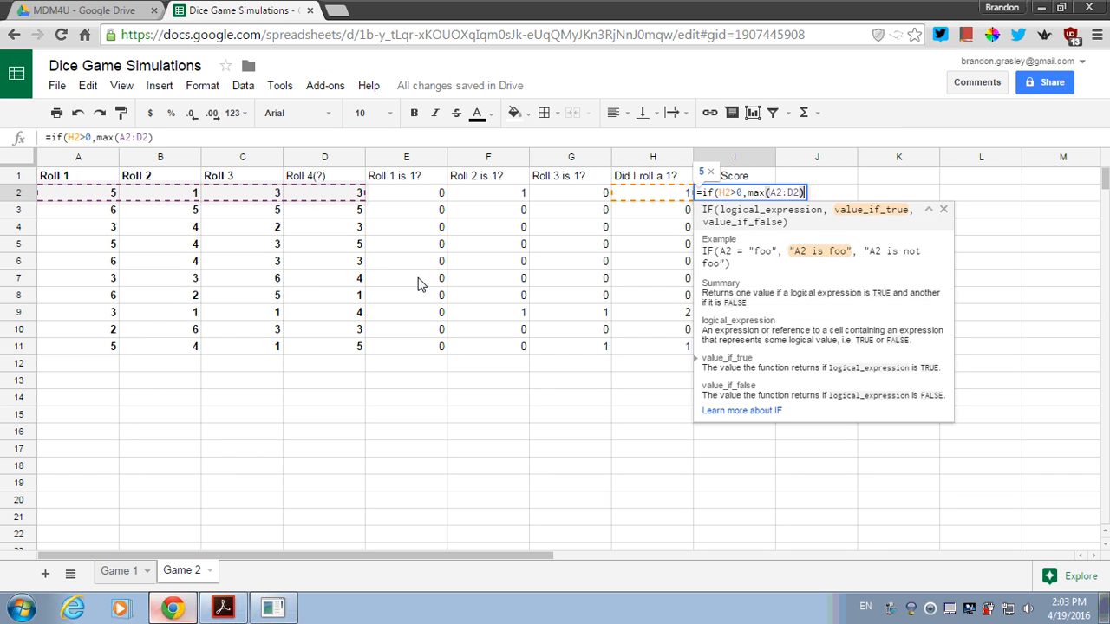
text(,)
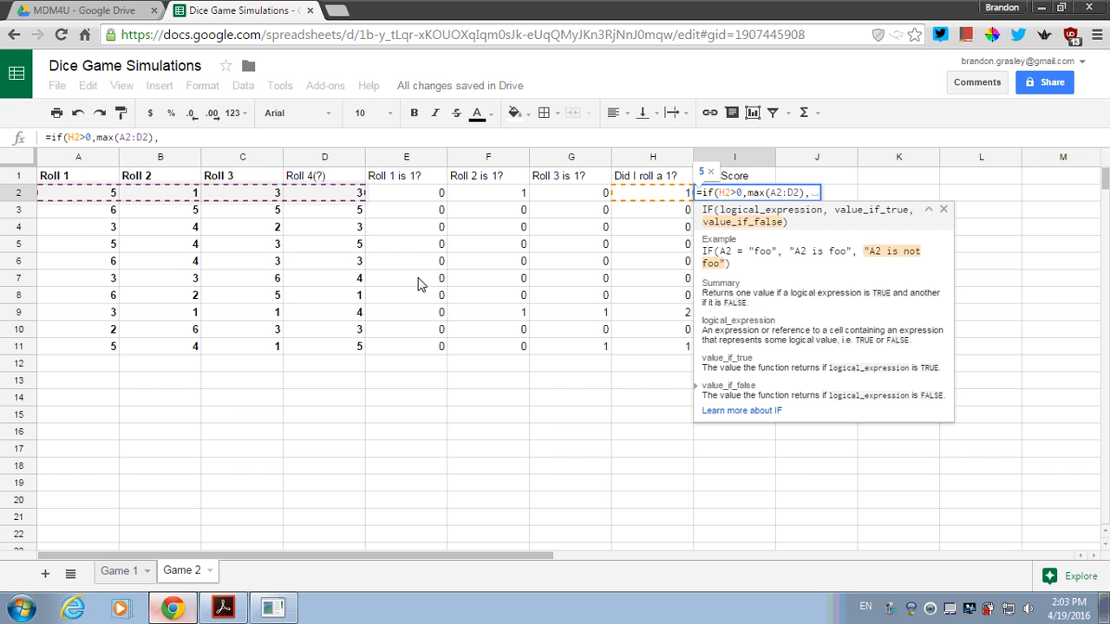
text(max()
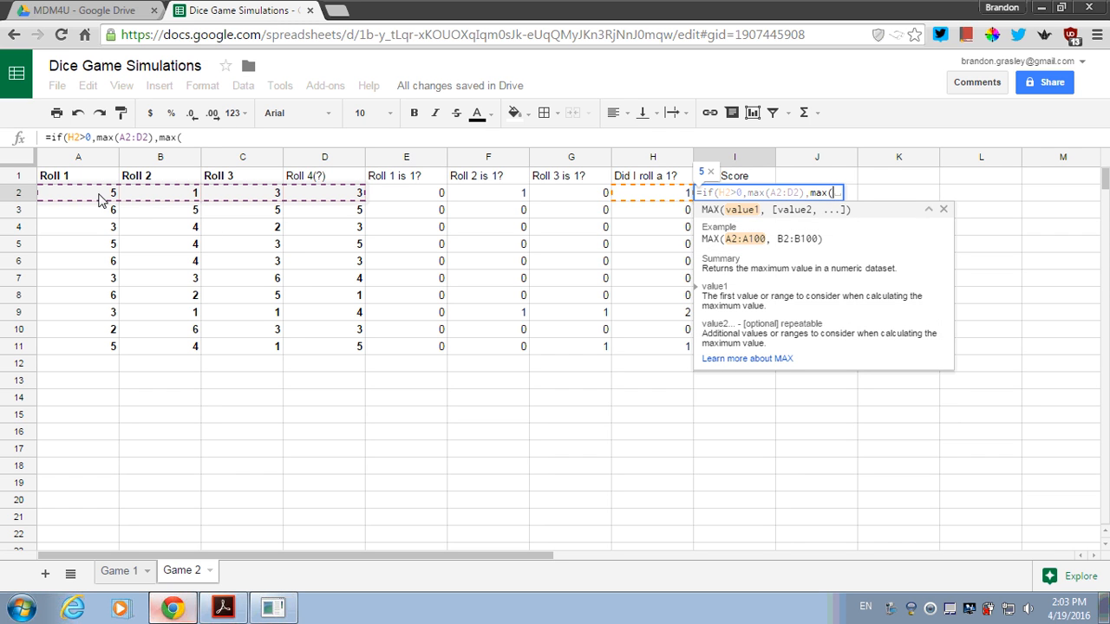
drag(106, 195, 248, 196)
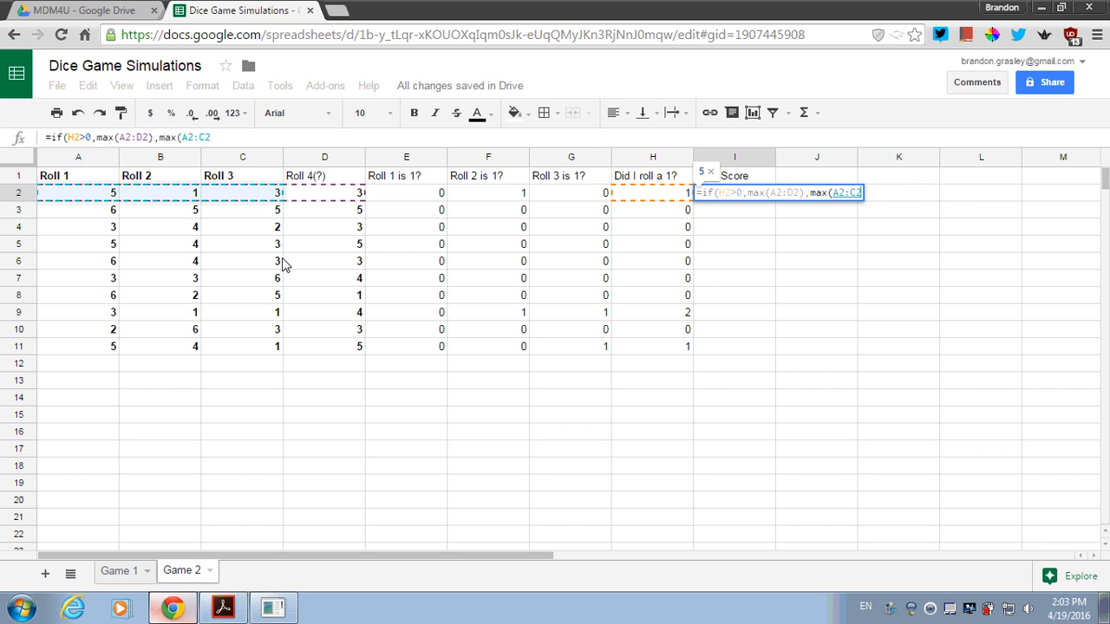
text())
key(Return)
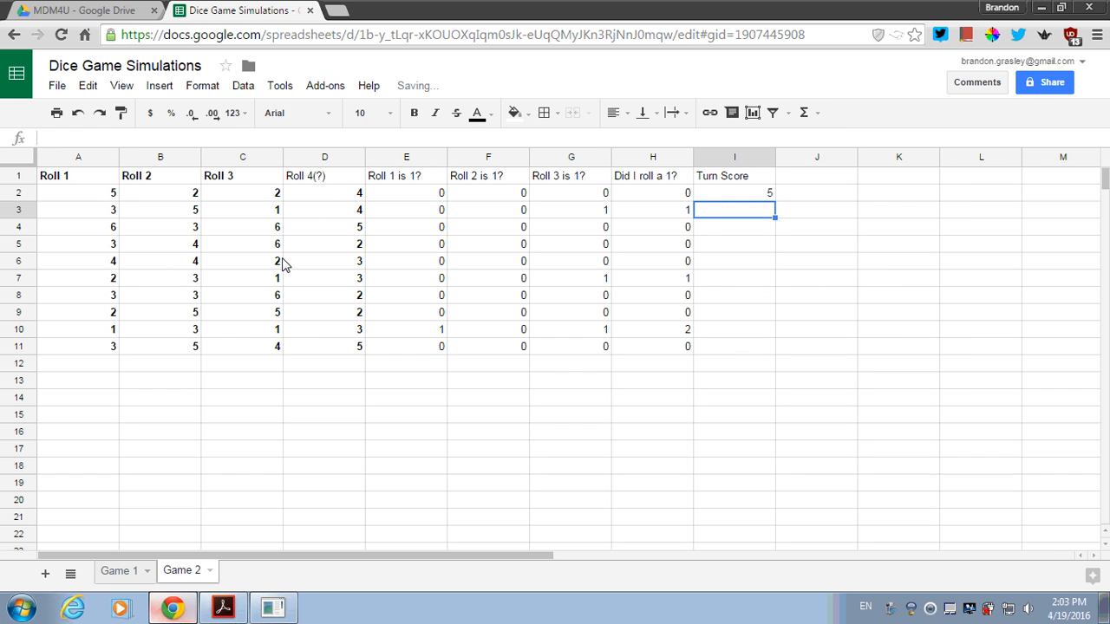
- Fill the turn score formula from I2 down to I11 for all ten turns
key(Up)
key(shift+Down)
key(shift+Down)
key(shift+Down)
key(shift+Down)
key(shift+Down)
key(shift+Down)
key(shift+Down)
key(shift+Down)
key(shift+Down)
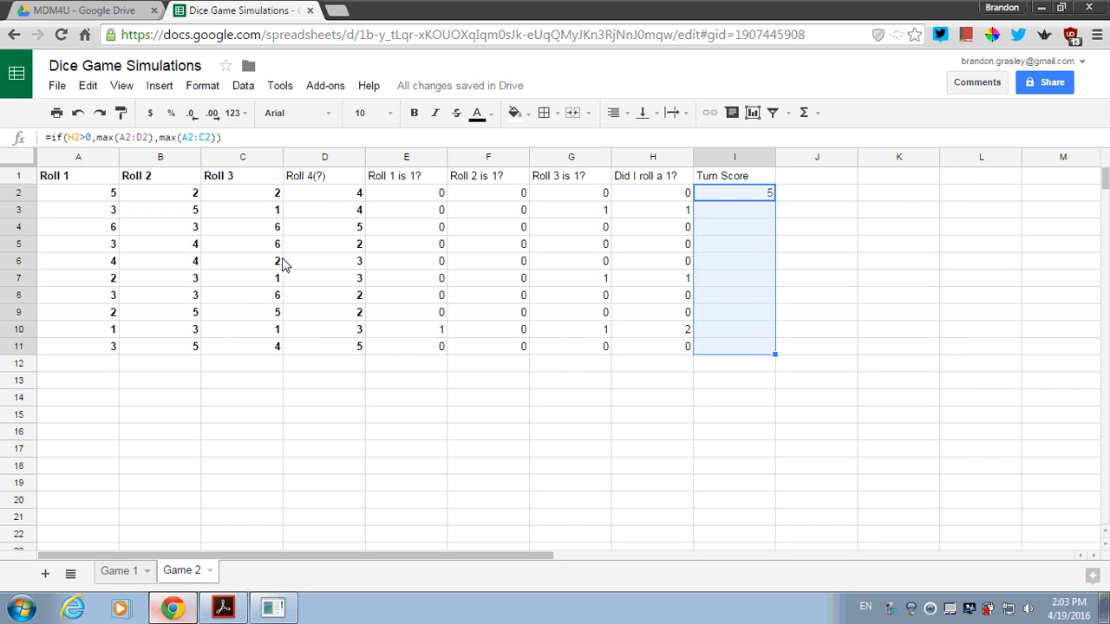
key(ctrl+d)
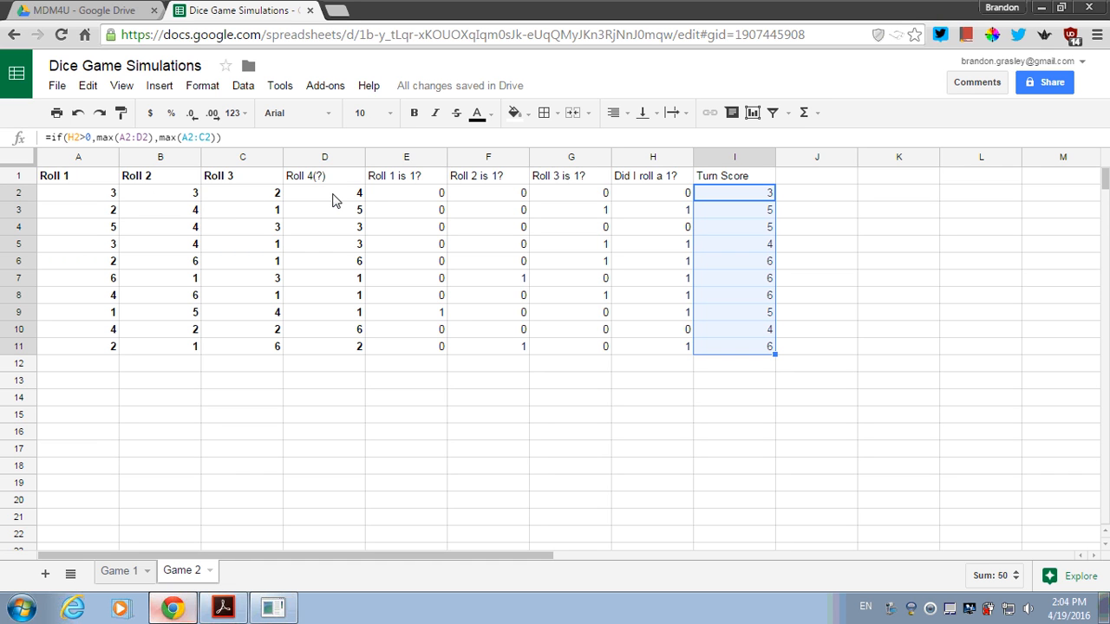
click(731, 201)
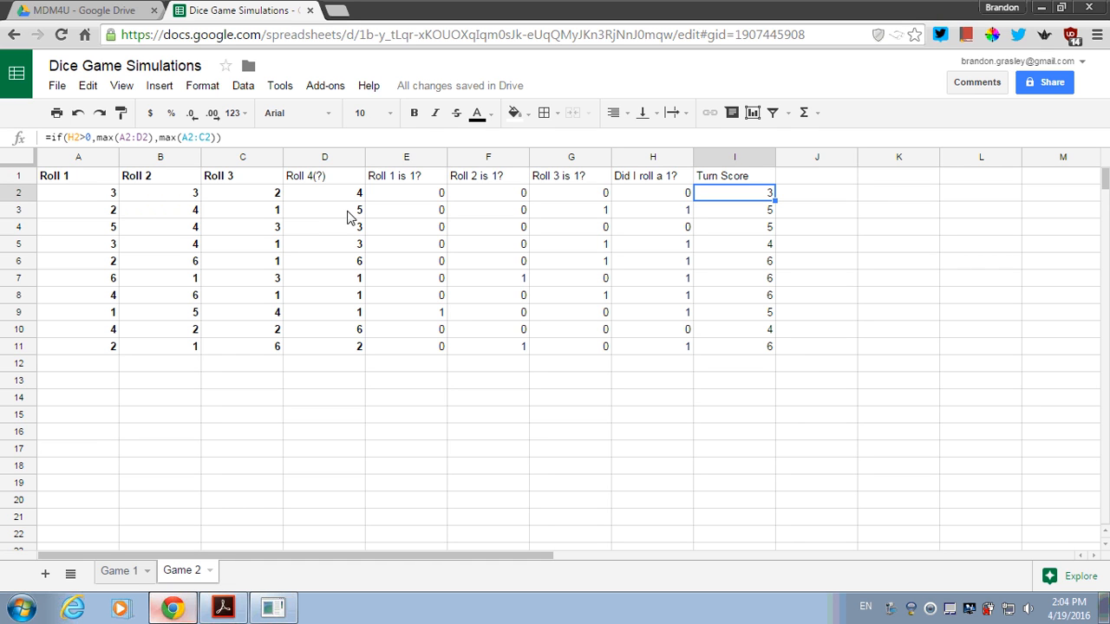
click(734, 217)
- Make the Turn Score header and its ten scores in I1:I11 bold
drag(734, 176, 757, 354)
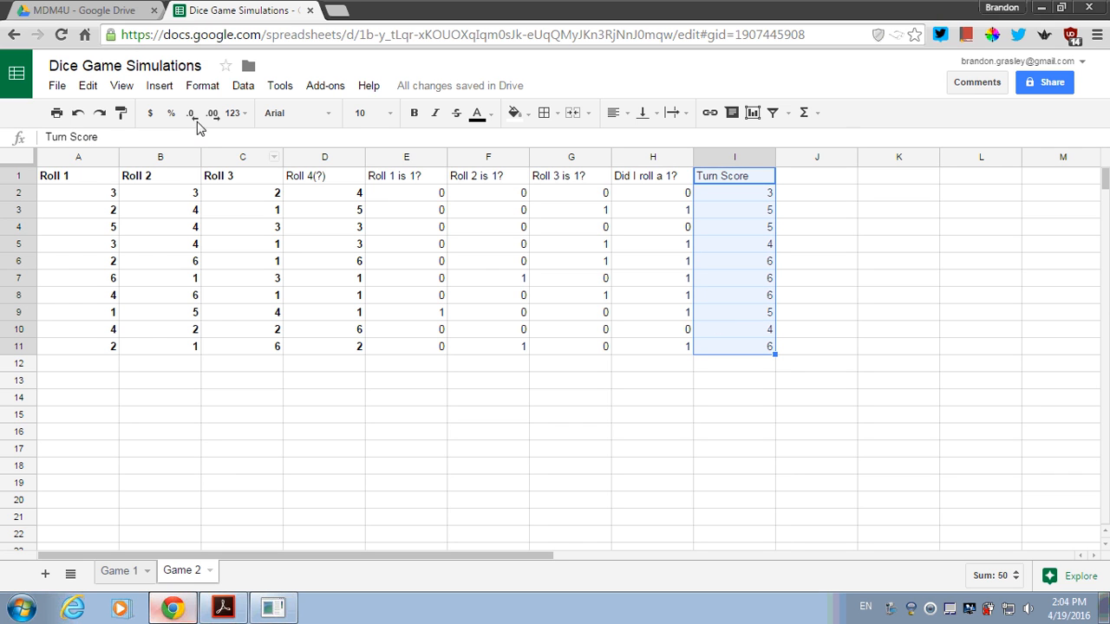
click(414, 112)
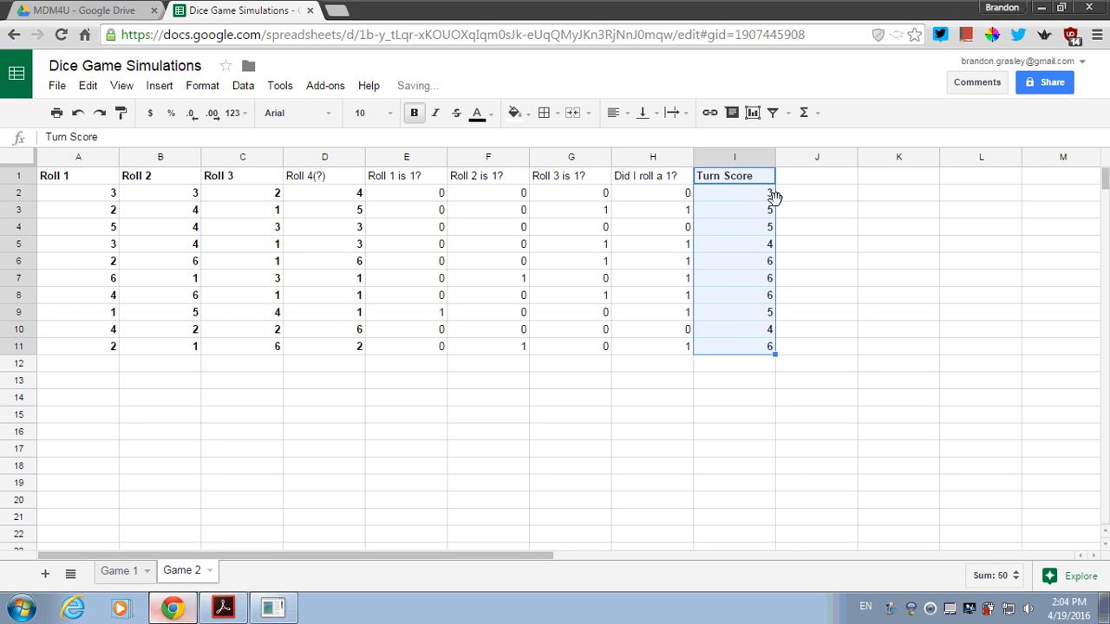
click(772, 370)
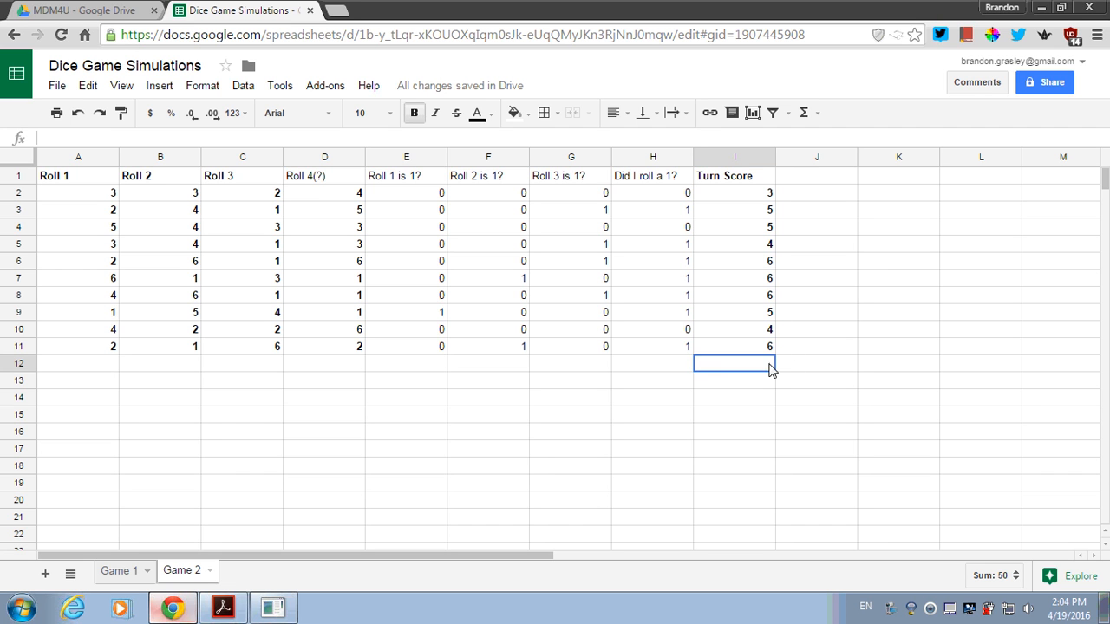
- Enter the label Total Score: in H12 and a sum formula over I2:I11 in I12
click(659, 366)
text(Total Score:)
key(Tab)
text(sum)
key(BackSpace)
key(BackSpace)
key(BackSpace)
text(=sum)
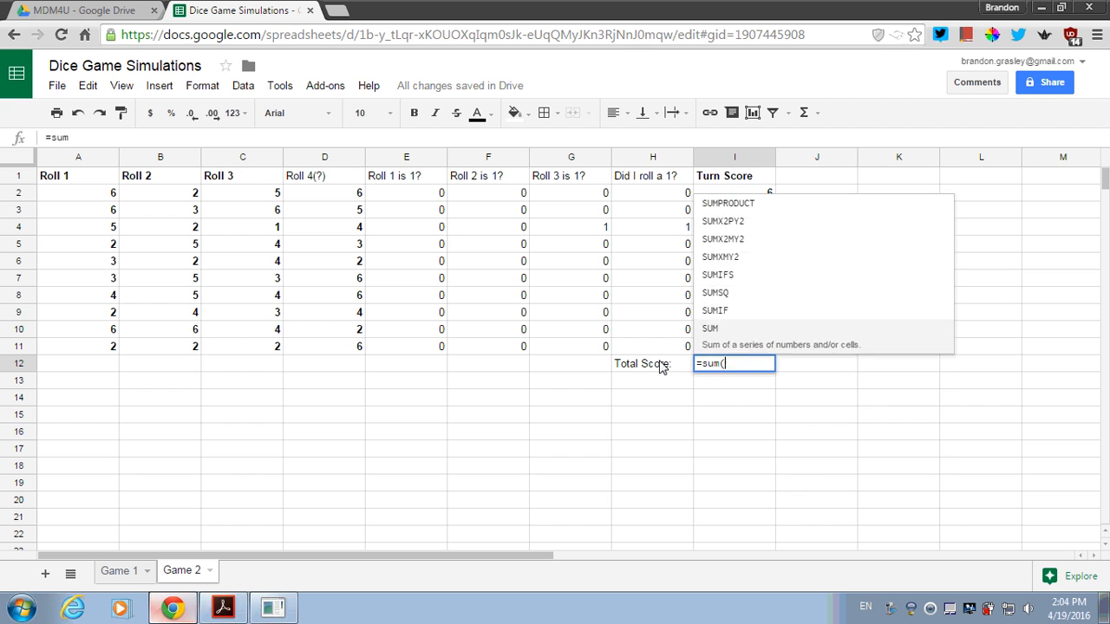
text(()
drag(728, 194, 756, 346)
key(Return)
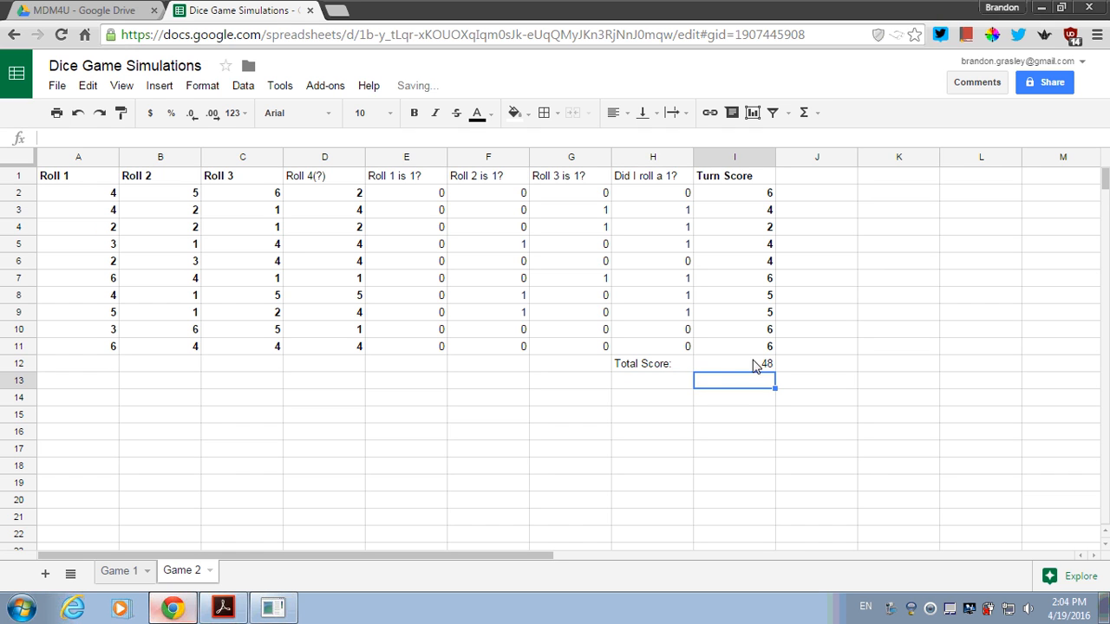
- Make the total in I12 and its label in H12 bold
click(752, 364)
click(662, 373)
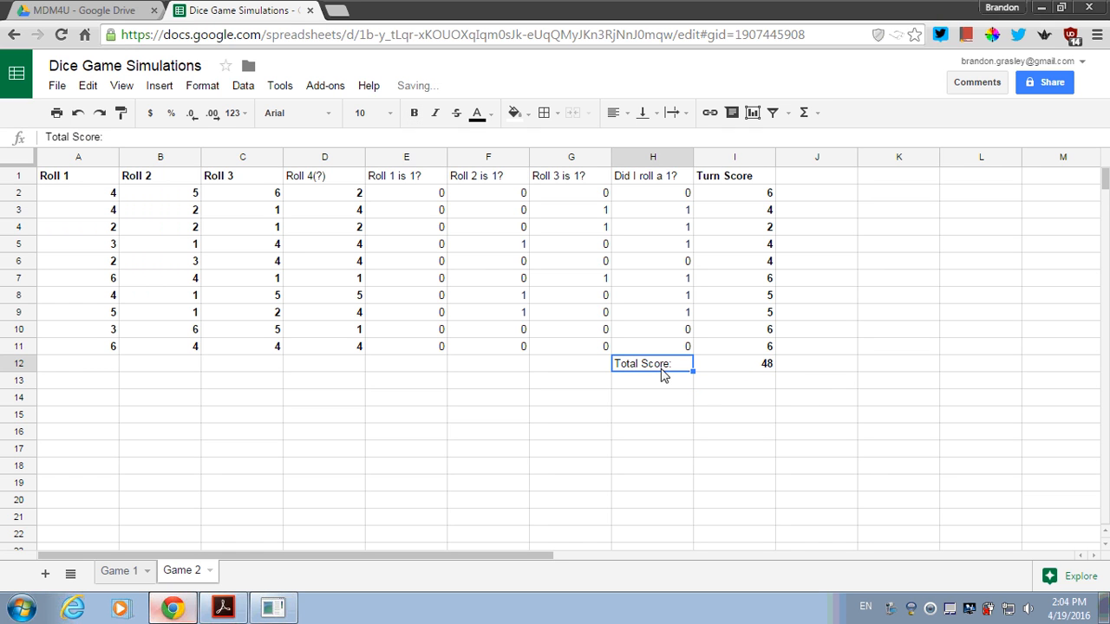
key(ctrl+b)
click(817, 365)
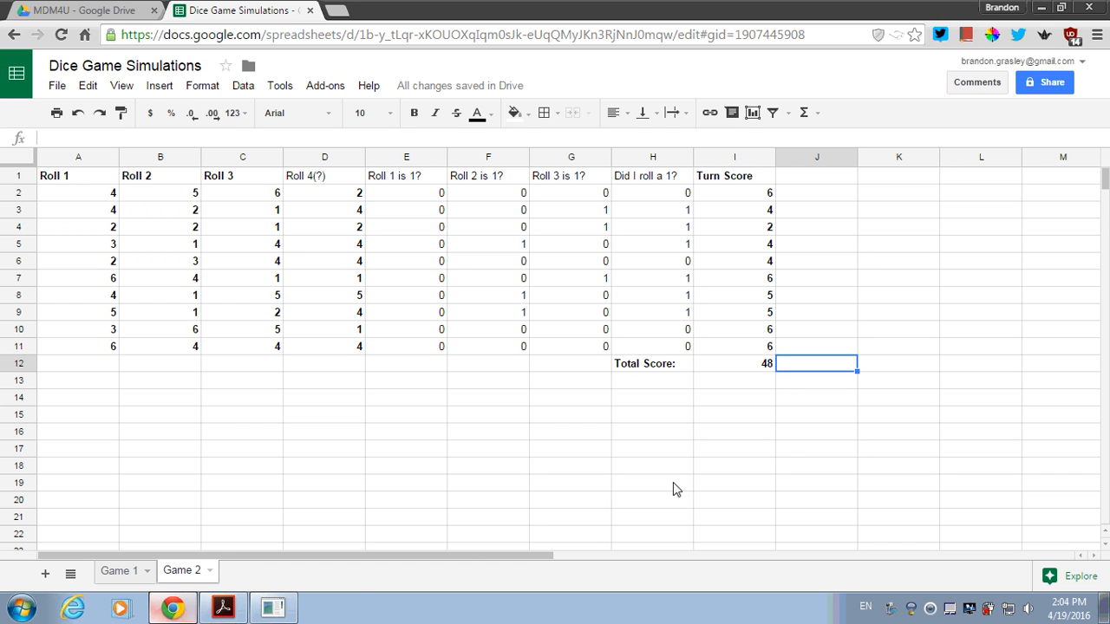
- Compare the Game 1 sheet's scoring with the Game 2 sheet and its first turn score formula
click(121, 571)
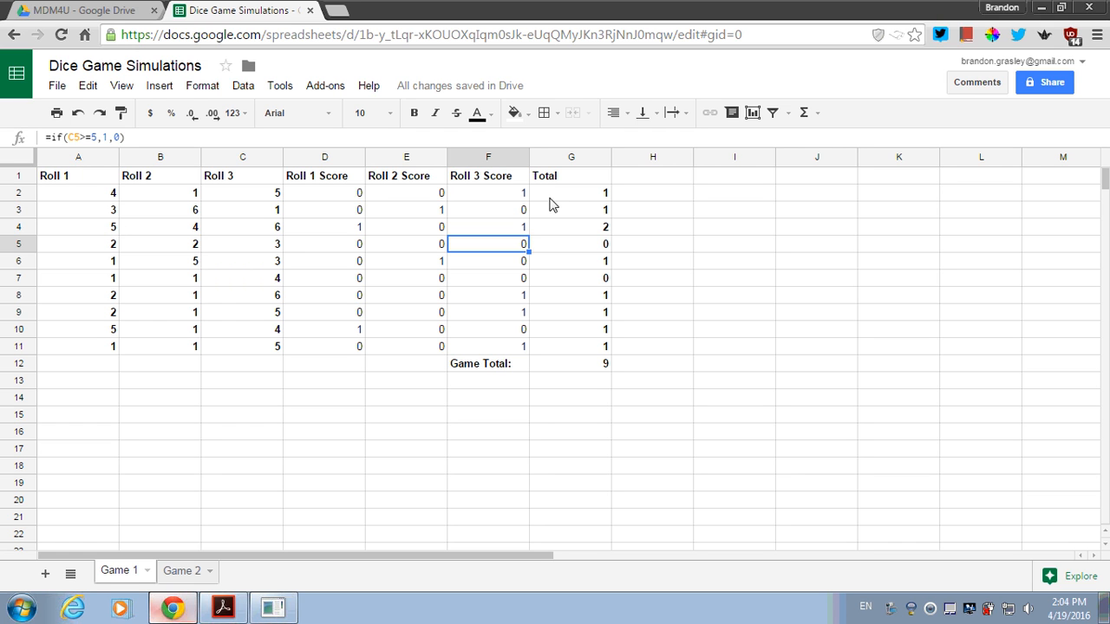
click(182, 572)
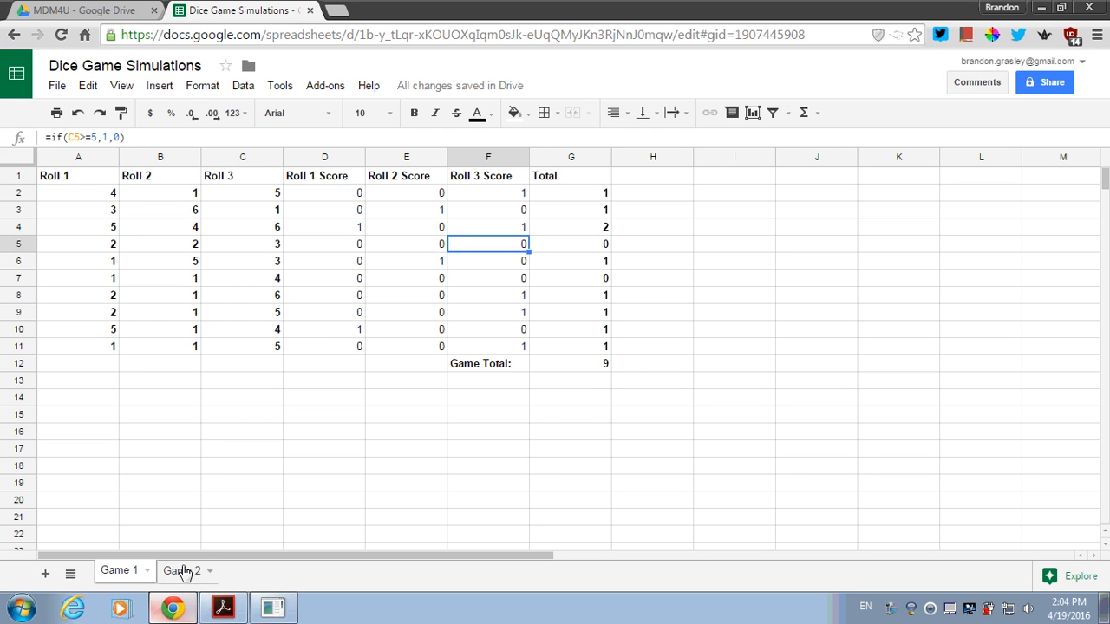
click(727, 198)
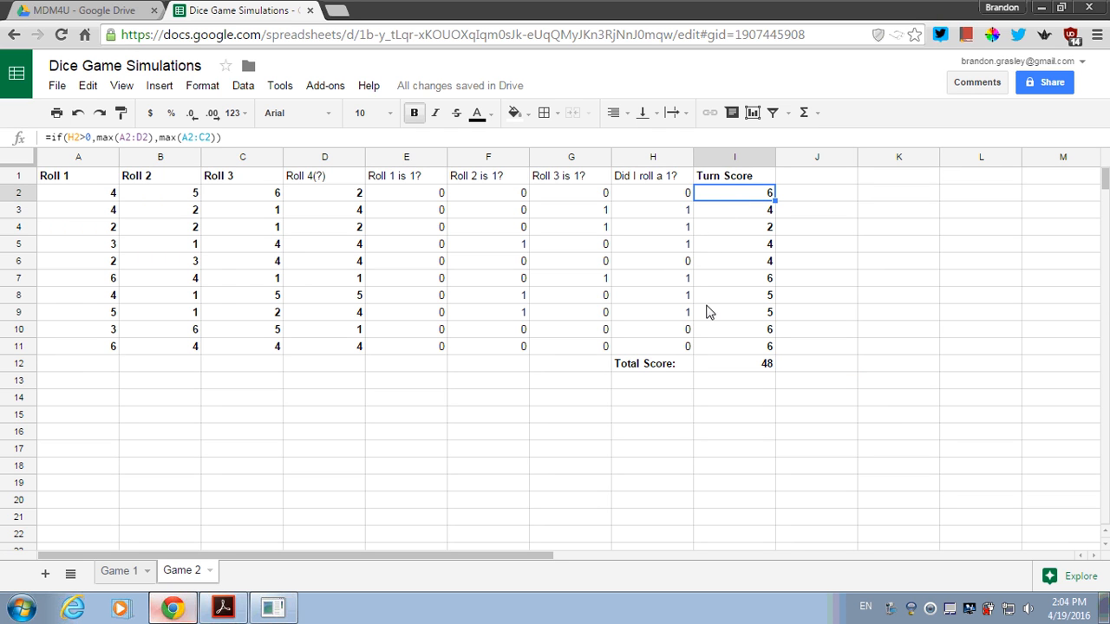